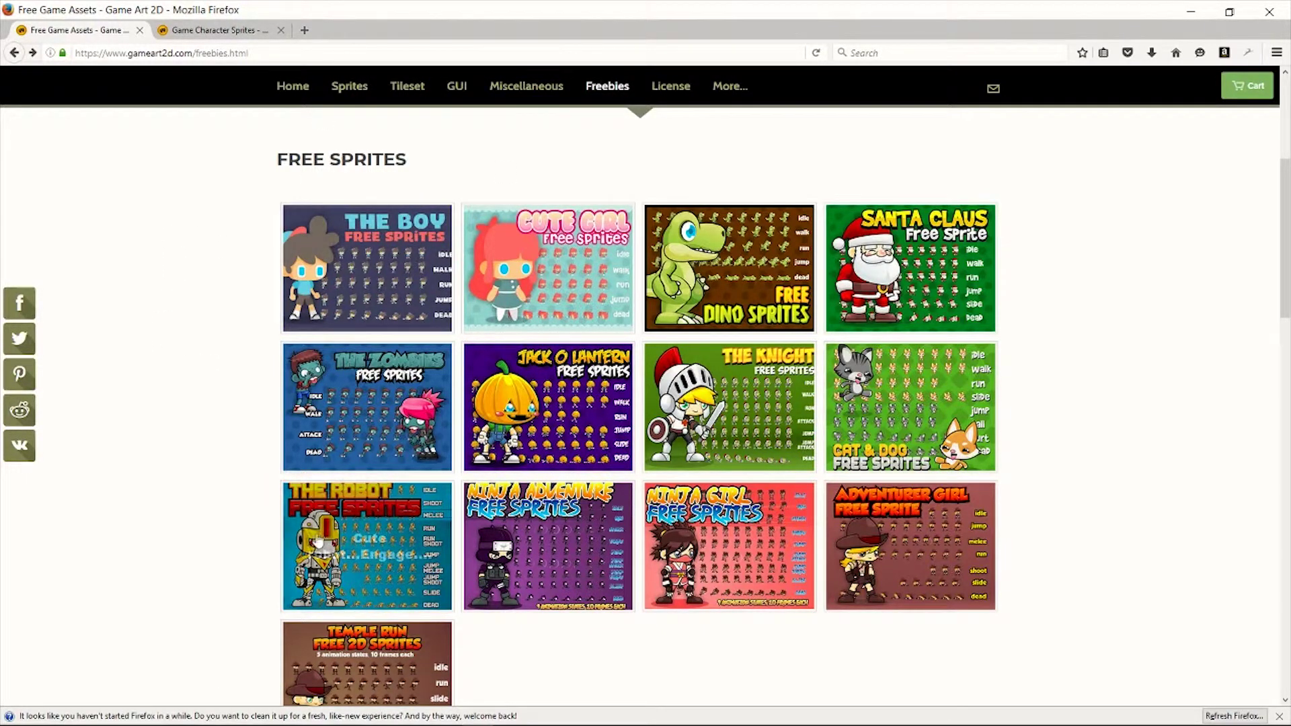
Look over the free sprites and tilesets, then open The Knight free sprites page and its free download option.
scroll(472, 522, down, 8)
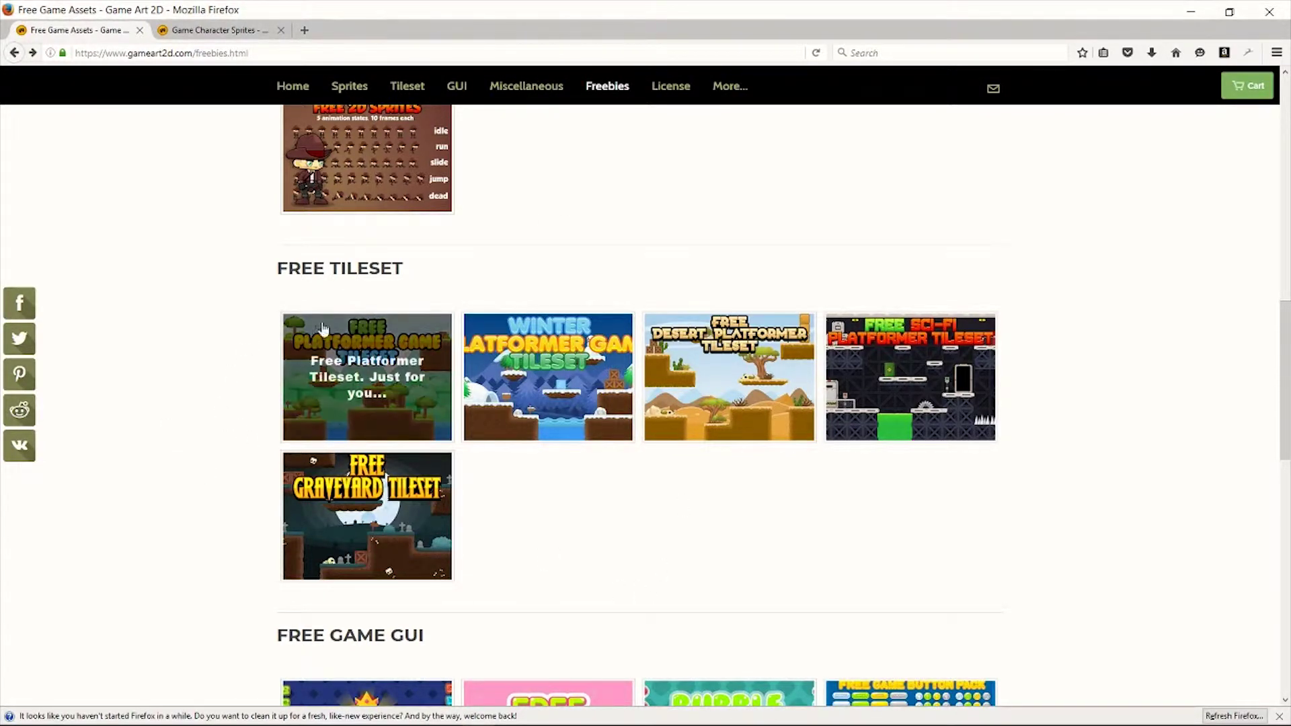
scroll(279, 348, up, 7)
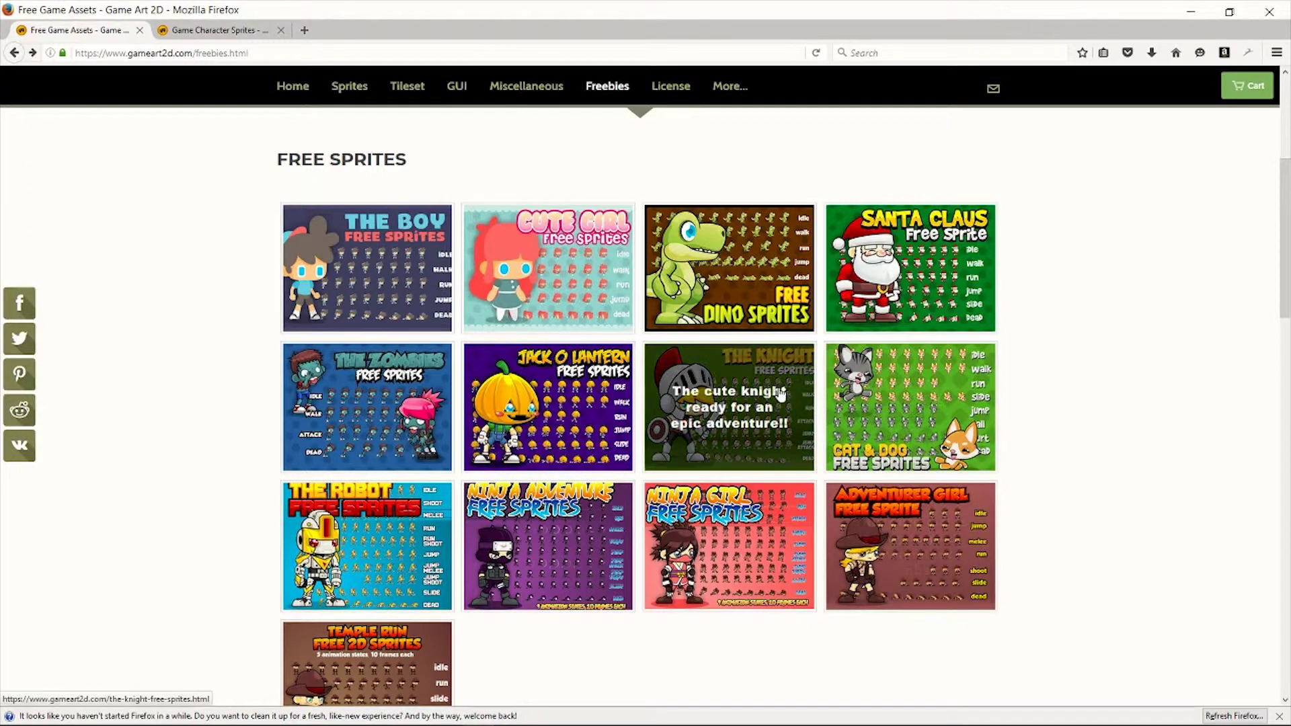
click(744, 380)
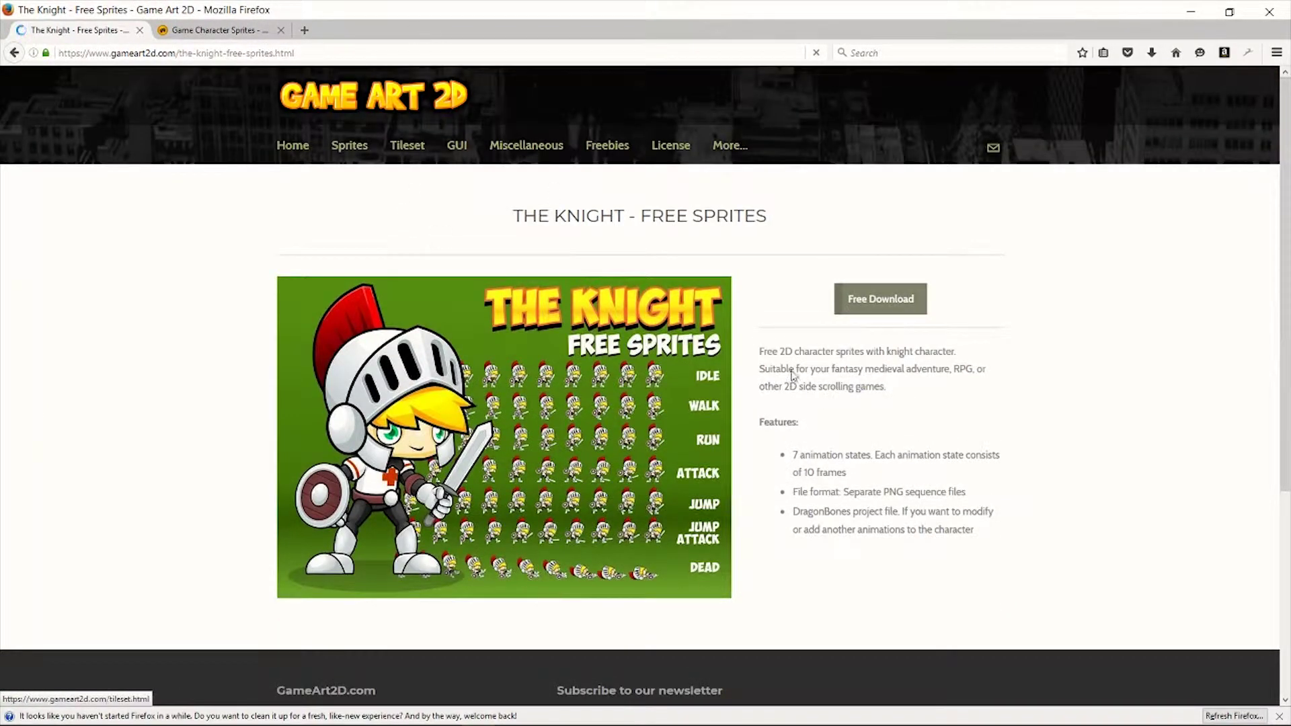
click(844, 298)
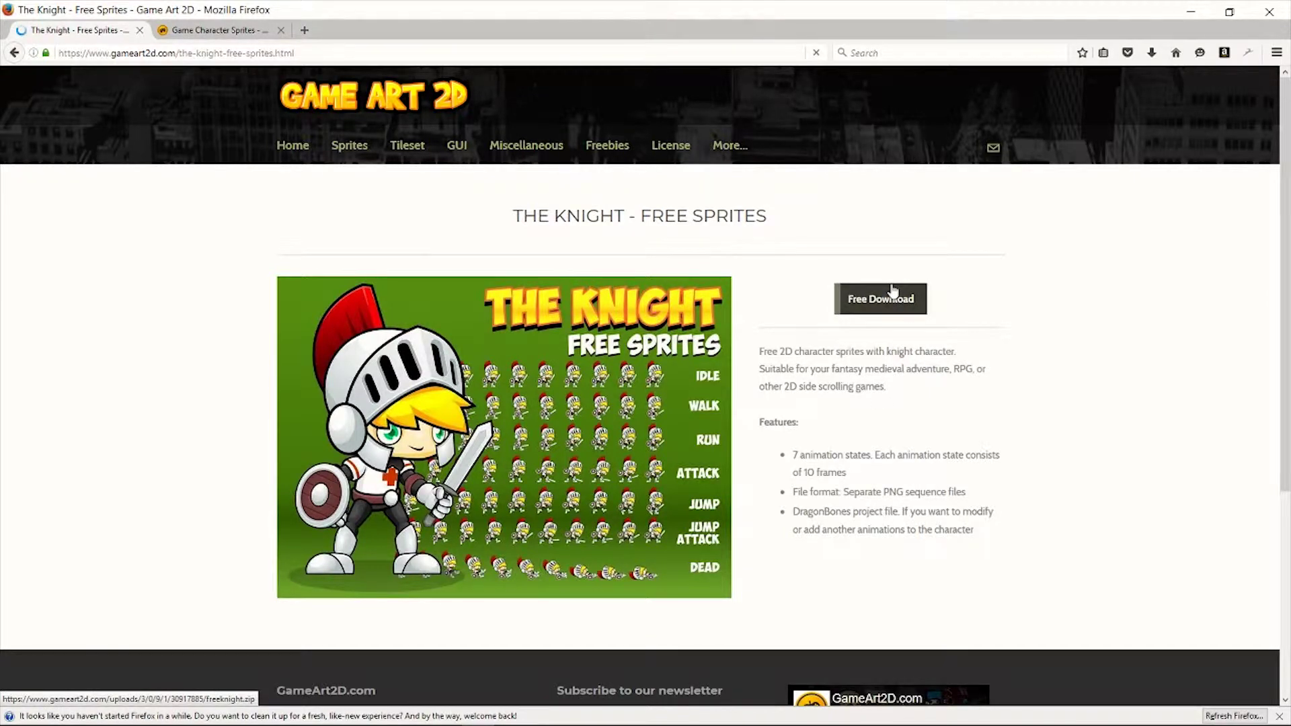
click(867, 296)
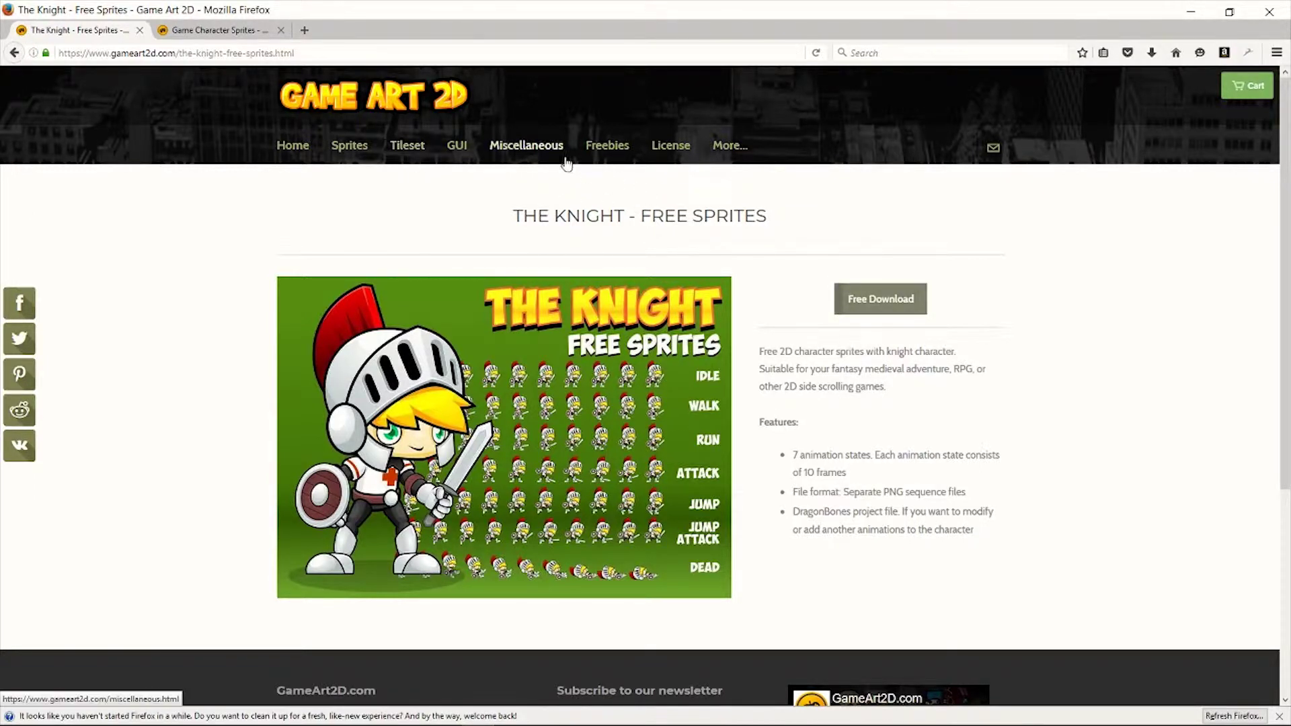
Open the Sprites page and browse the side scroller character sprite packs.
click(350, 153)
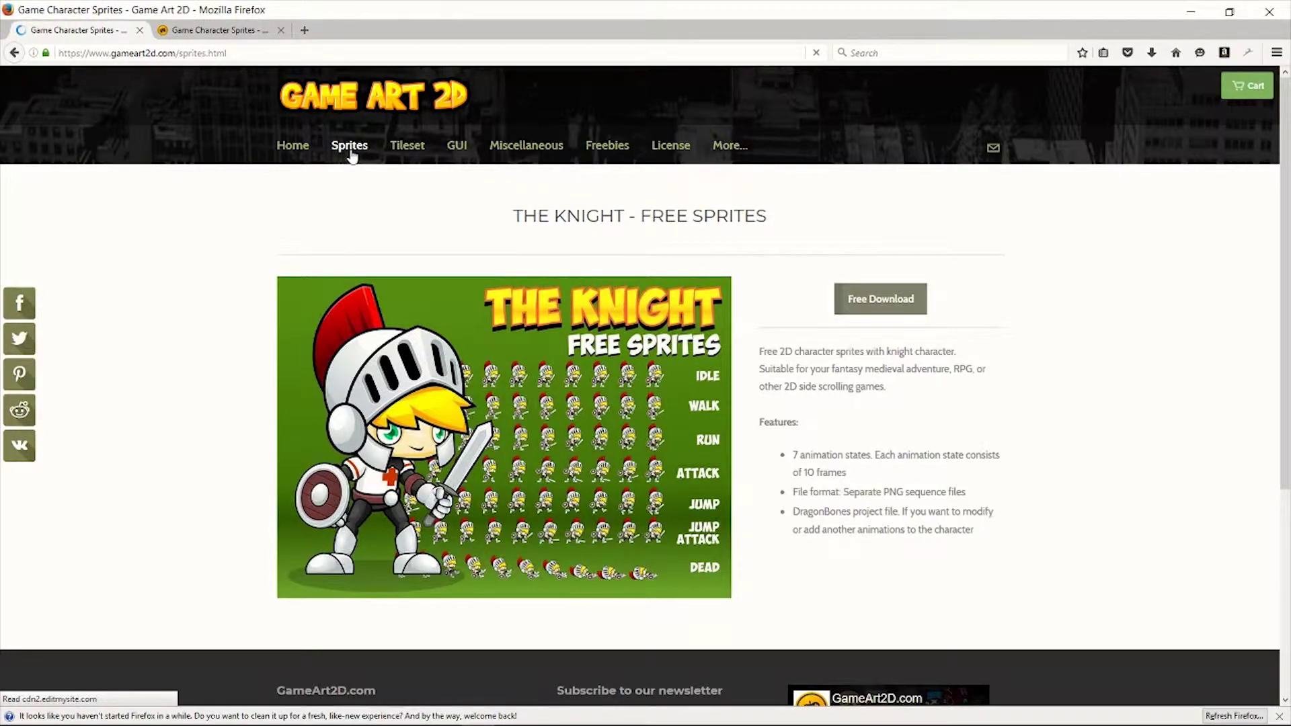
scroll(367, 343, down, 3)
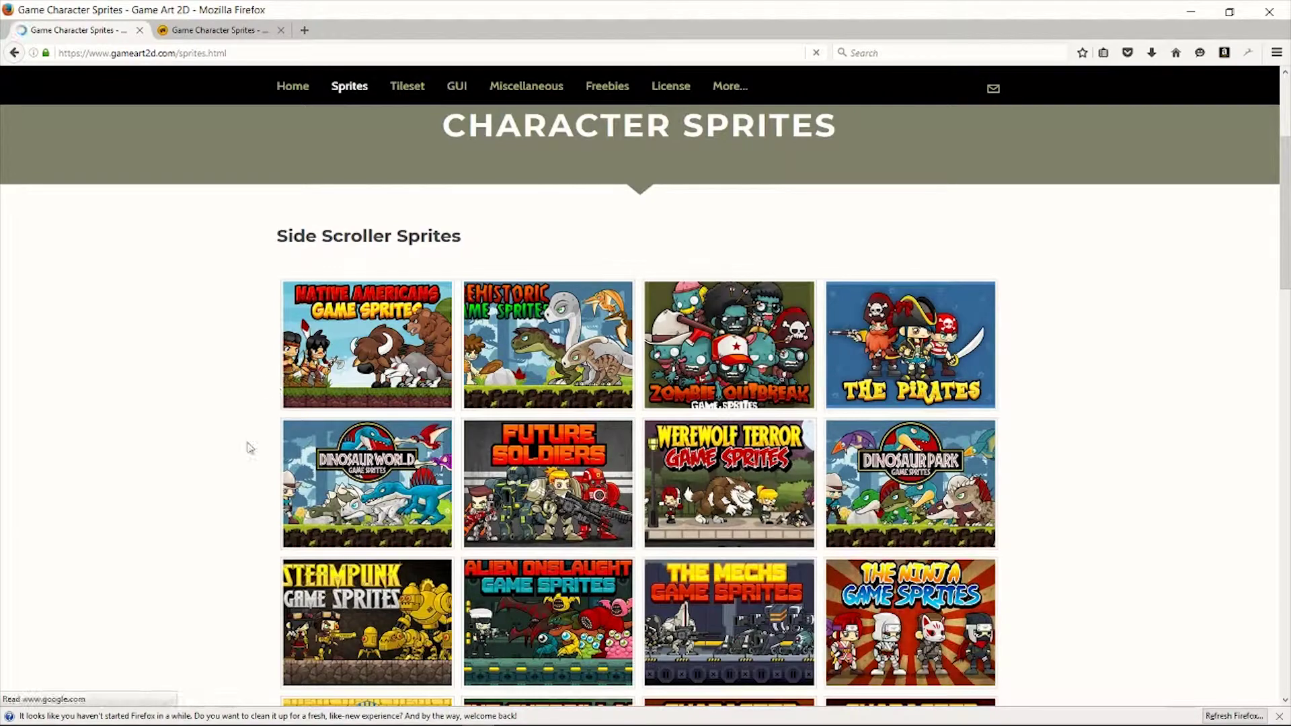
scroll(268, 456, down, 3)
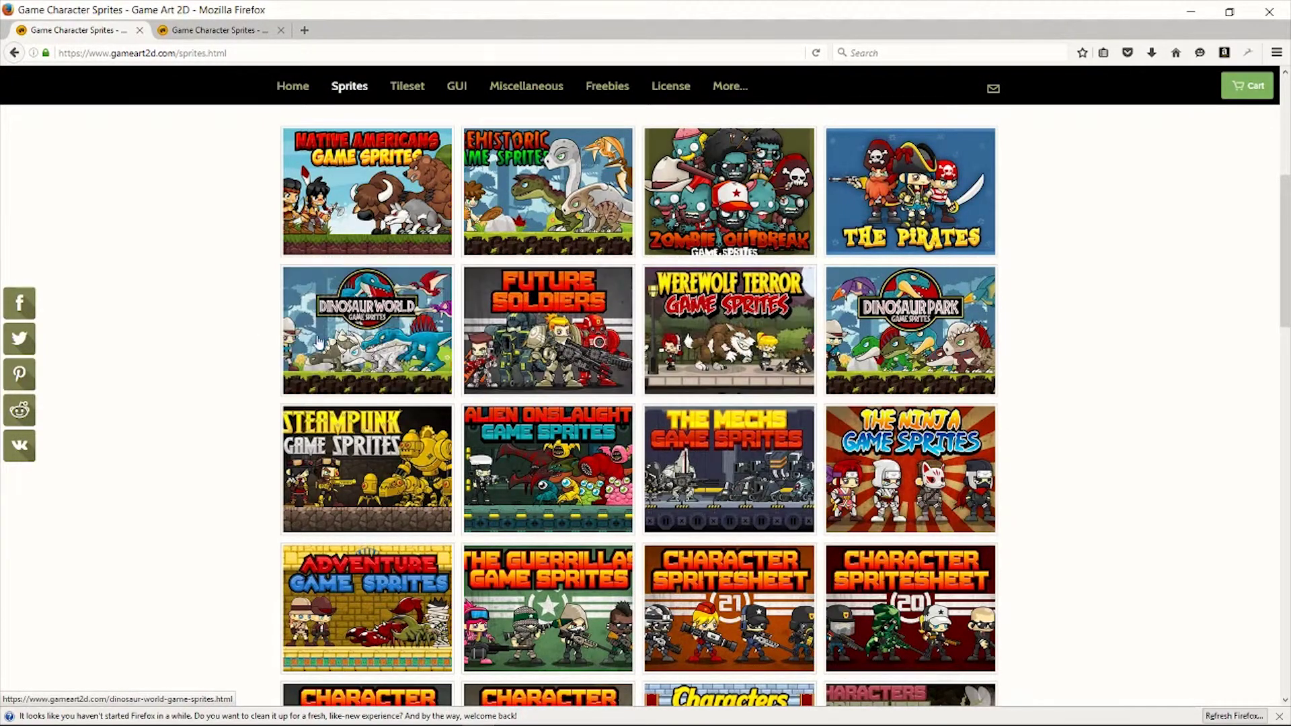
scroll(771, 356, down, 5)
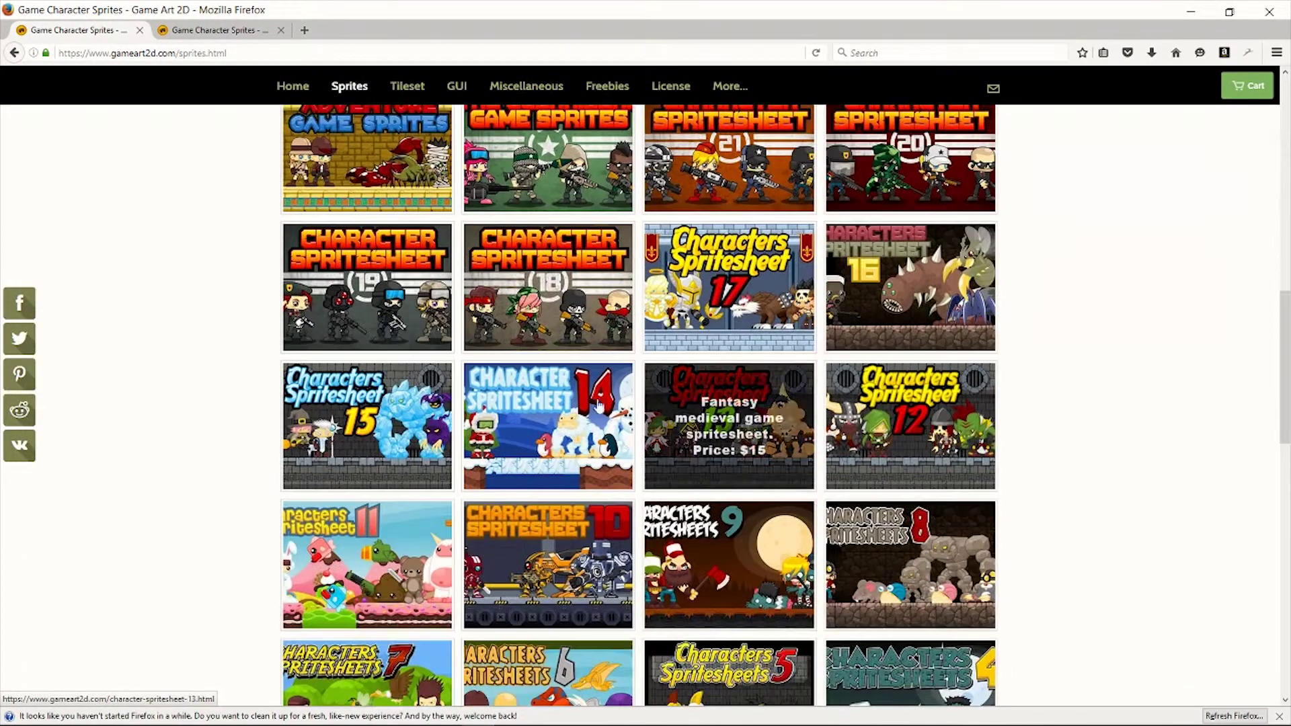
scroll(442, 498, down, 6)
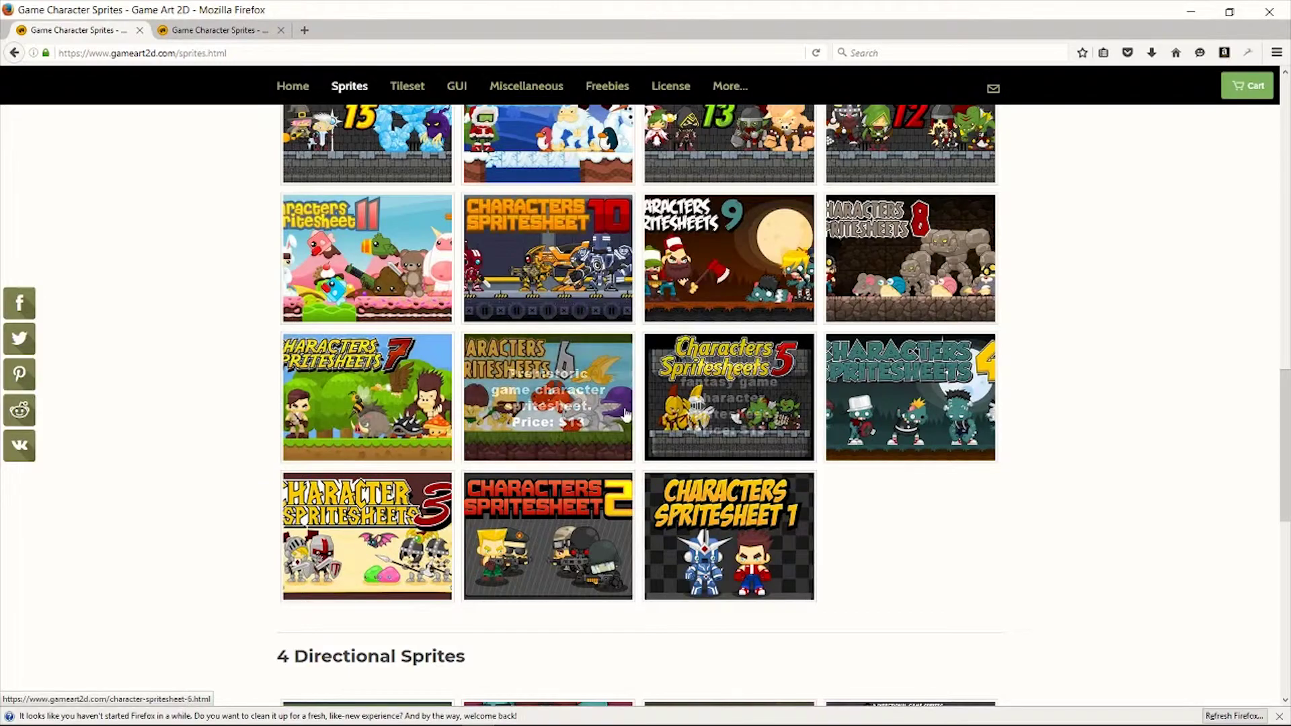
scroll(555, 437, up, 3)
scroll(548, 441, up, 1)
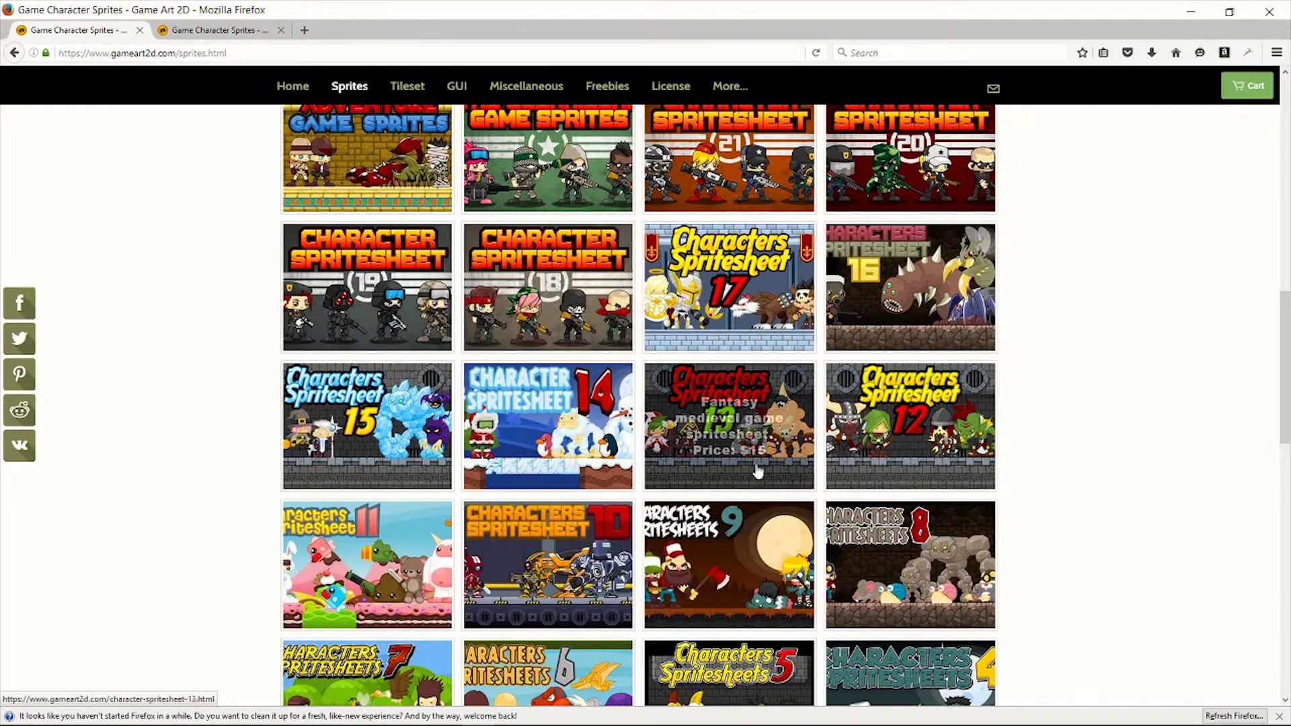
scroll(696, 501, up, 10)
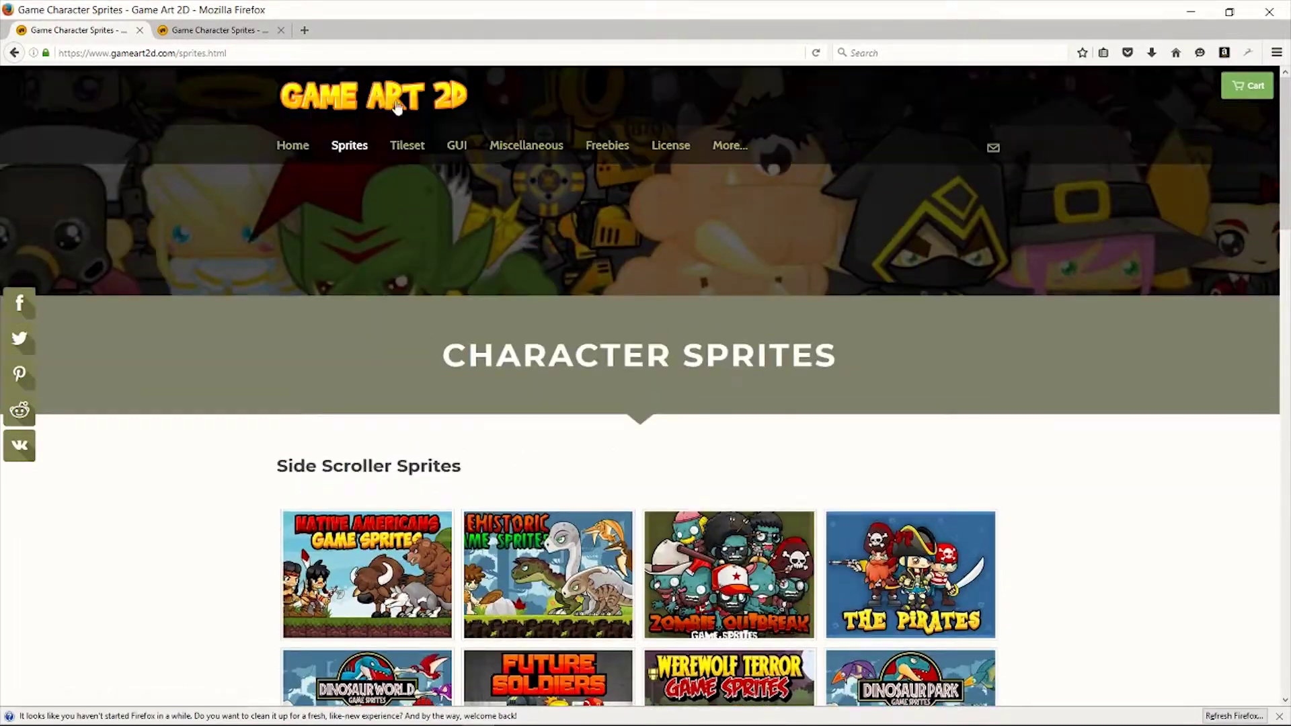
Return to the Freebies page and look through its free game assets.
click(611, 148)
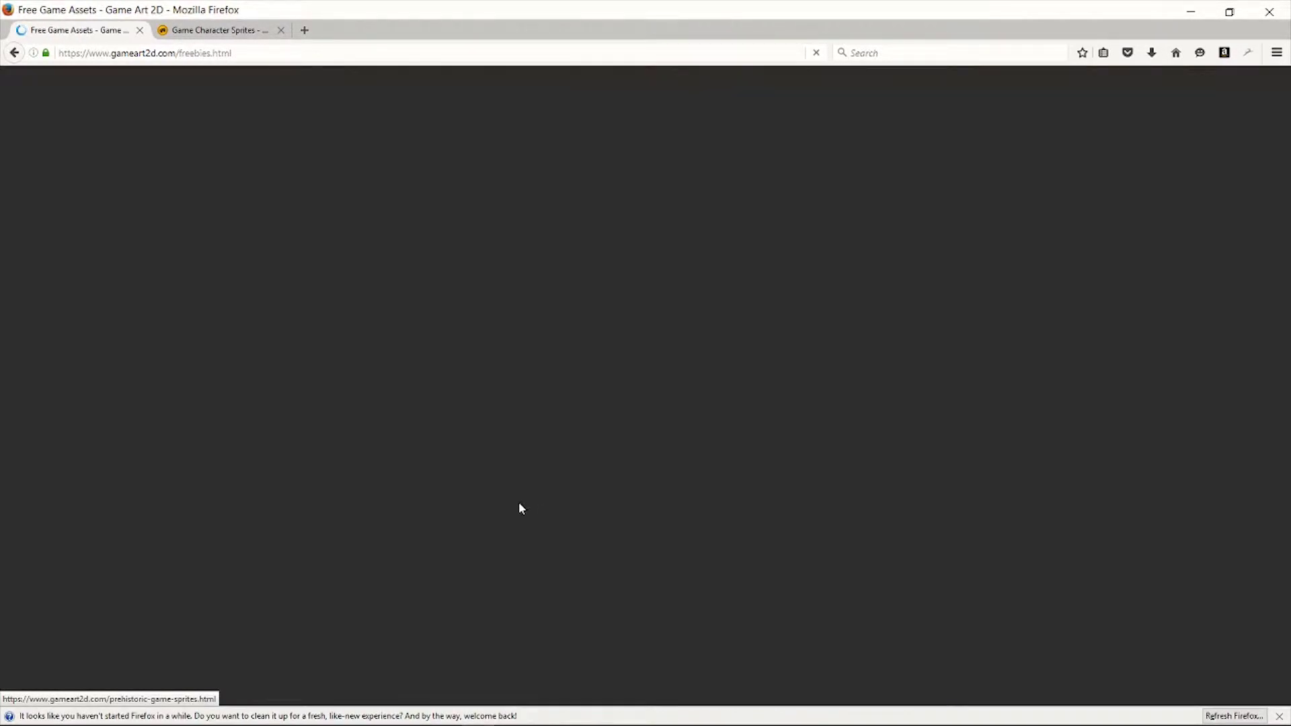
scroll(348, 399, down, 5)
scroll(347, 399, down, 2)
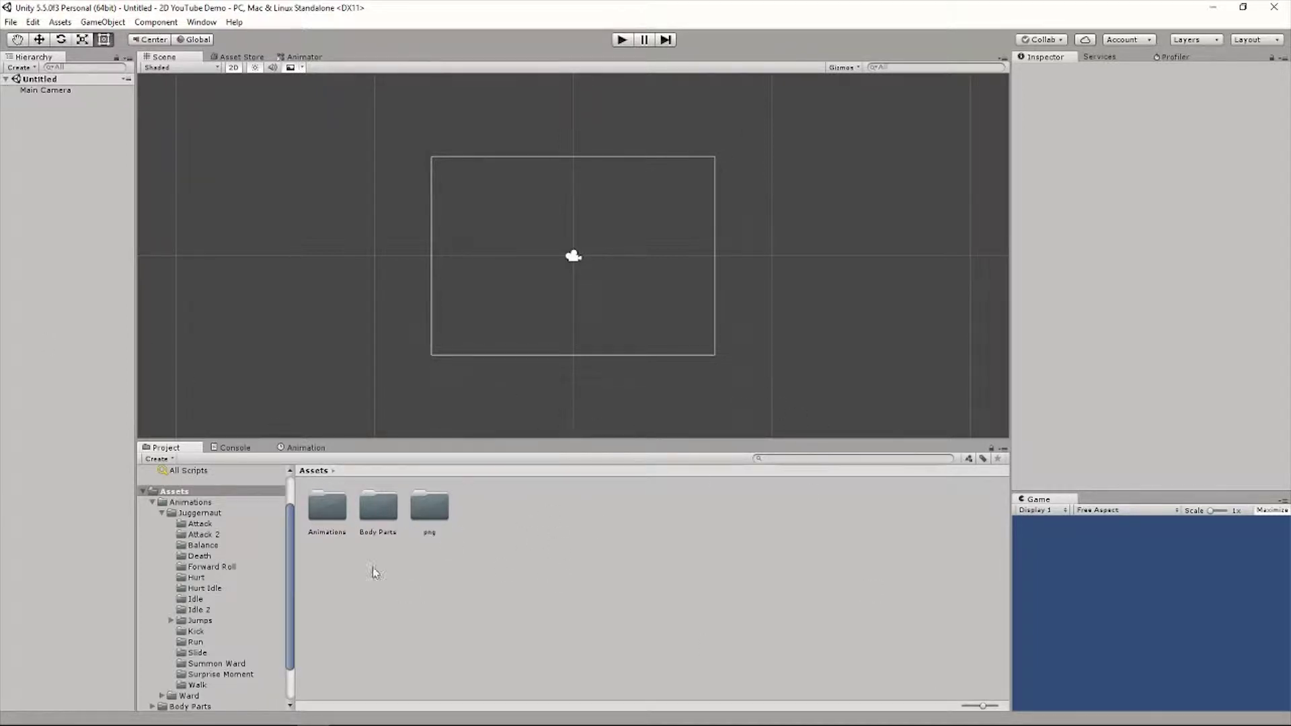
In Unity, open the Juggernaut character's Attack animation folder and inspect the Attack_000 frame.
click(338, 507)
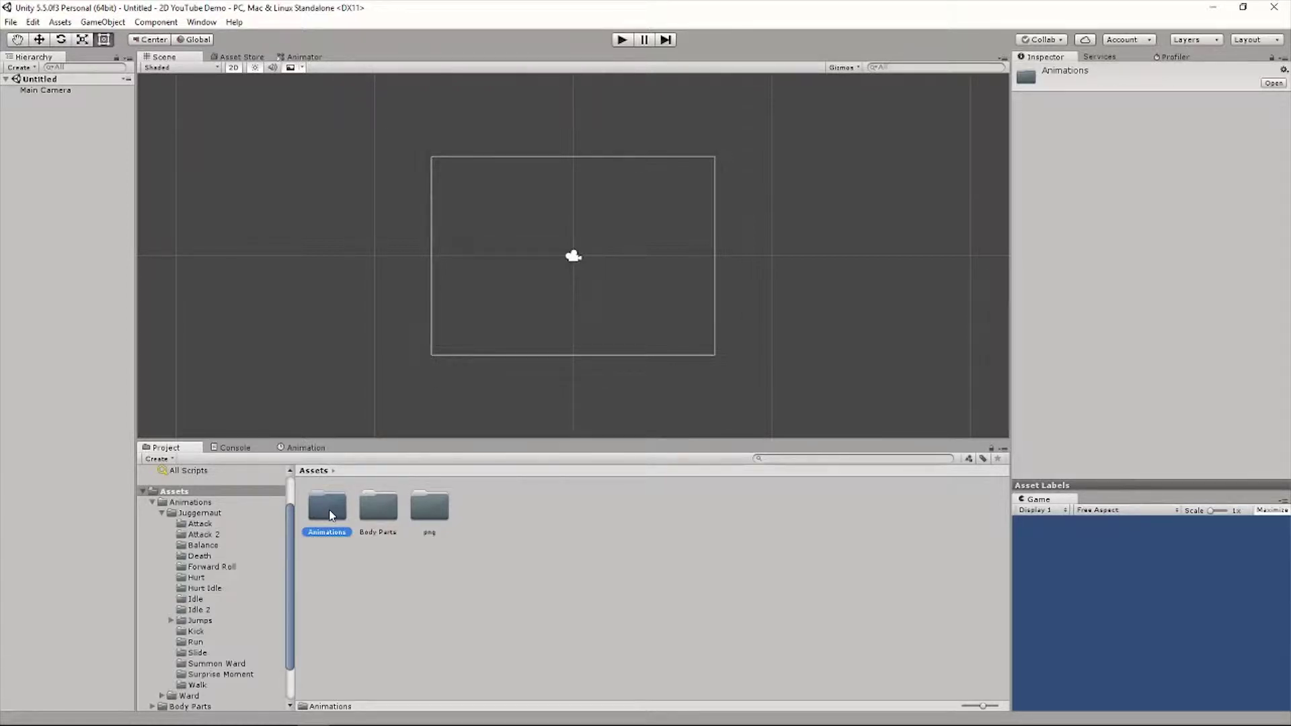
double_click(330, 515)
double_click(329, 515)
double_click(332, 514)
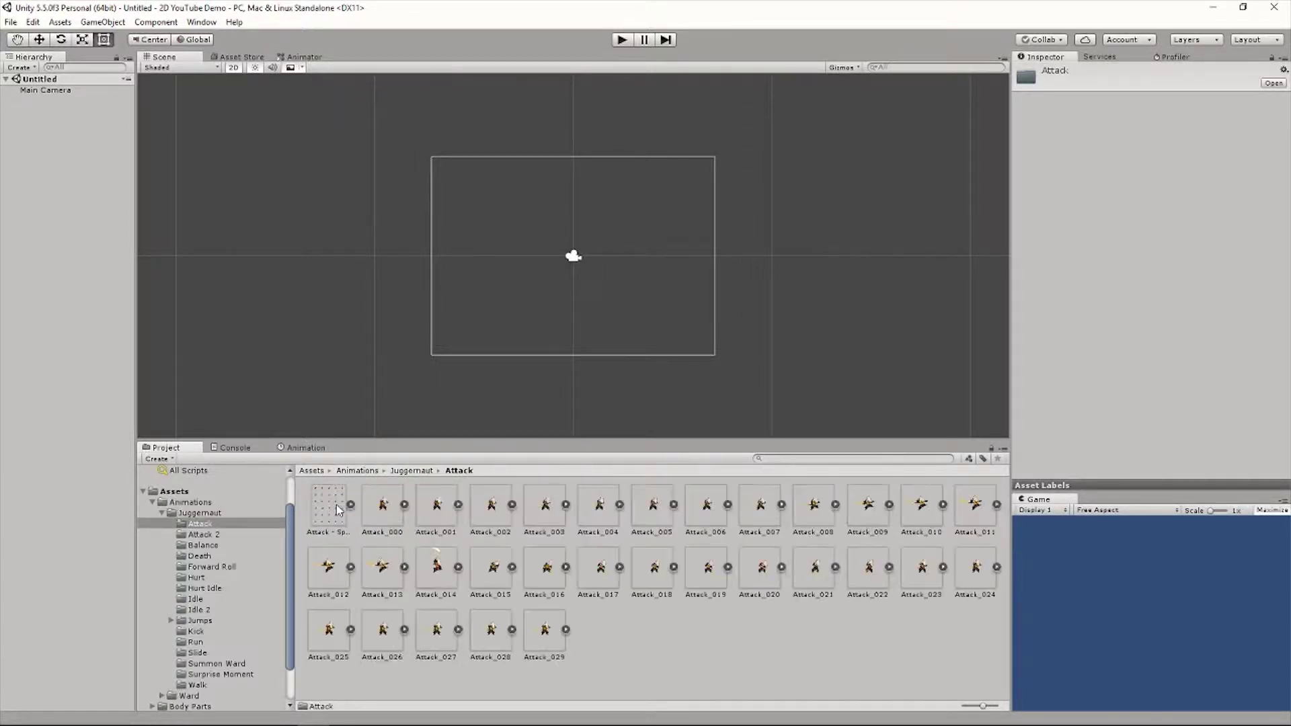
click(396, 509)
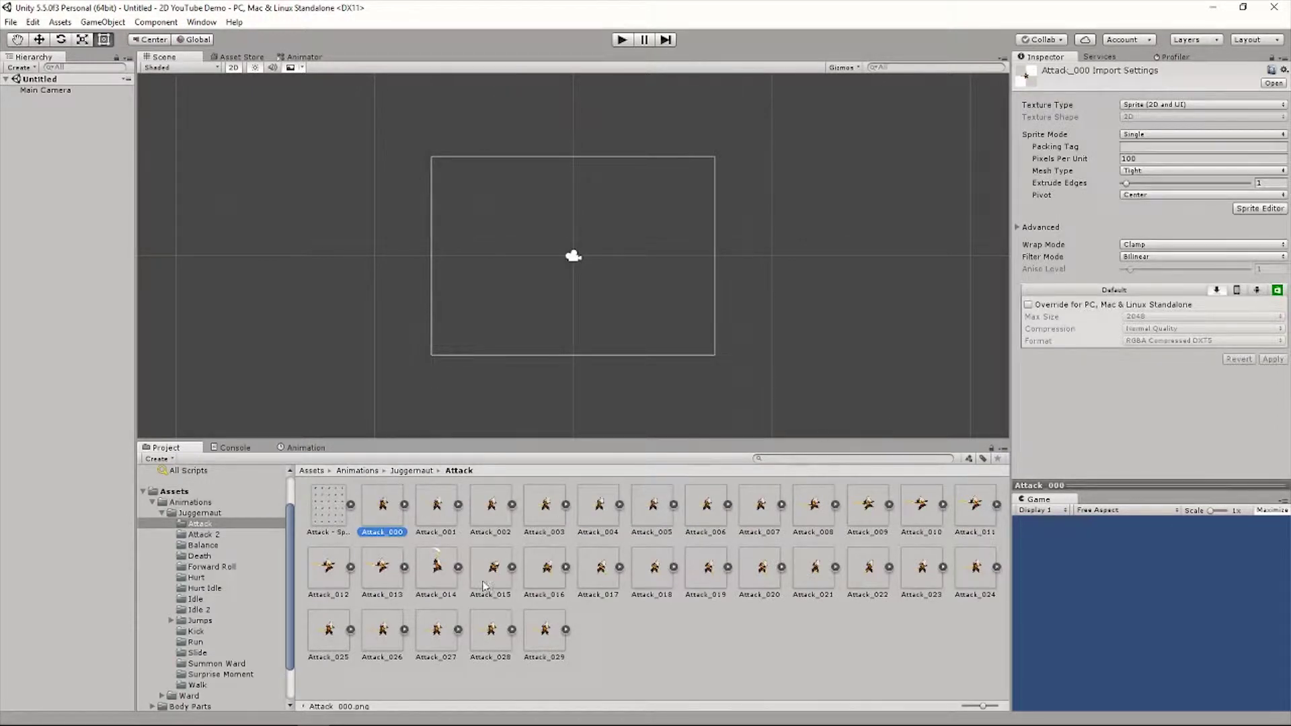
View the frames in the Juggernaut's Idle folder and return to the Juggernaut folder.
click(422, 472)
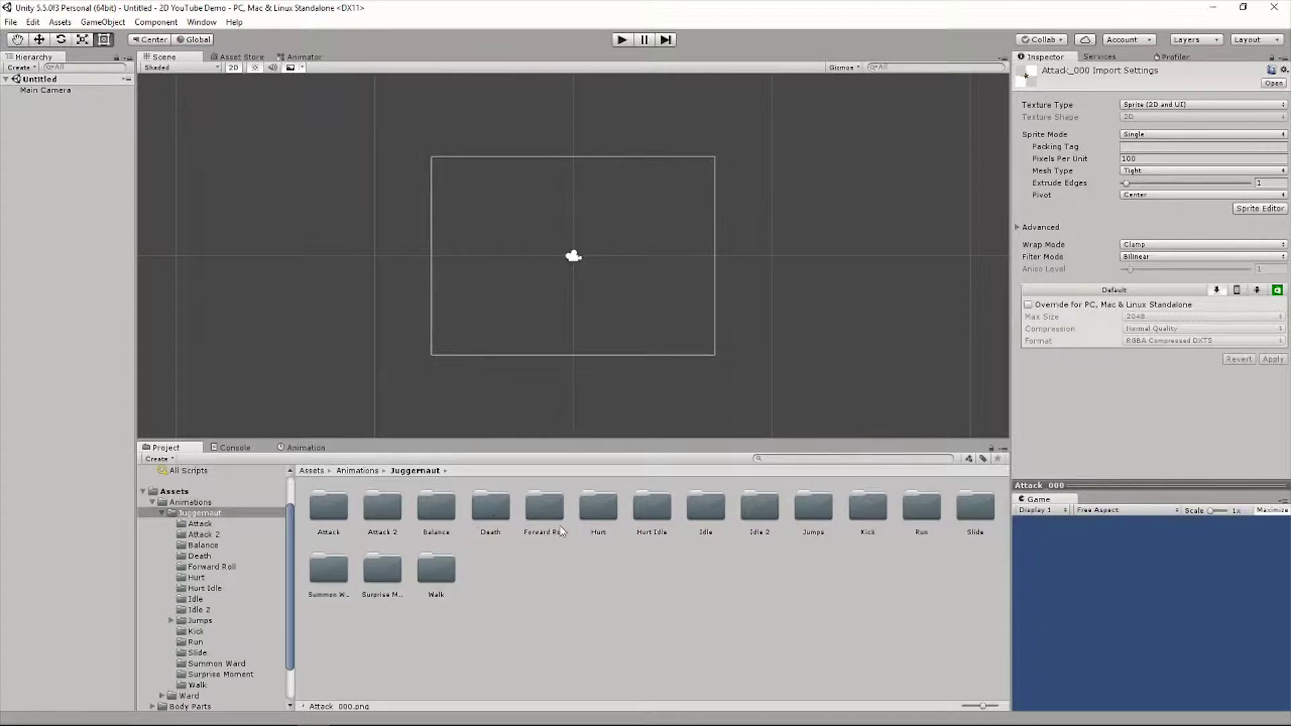
double_click(704, 511)
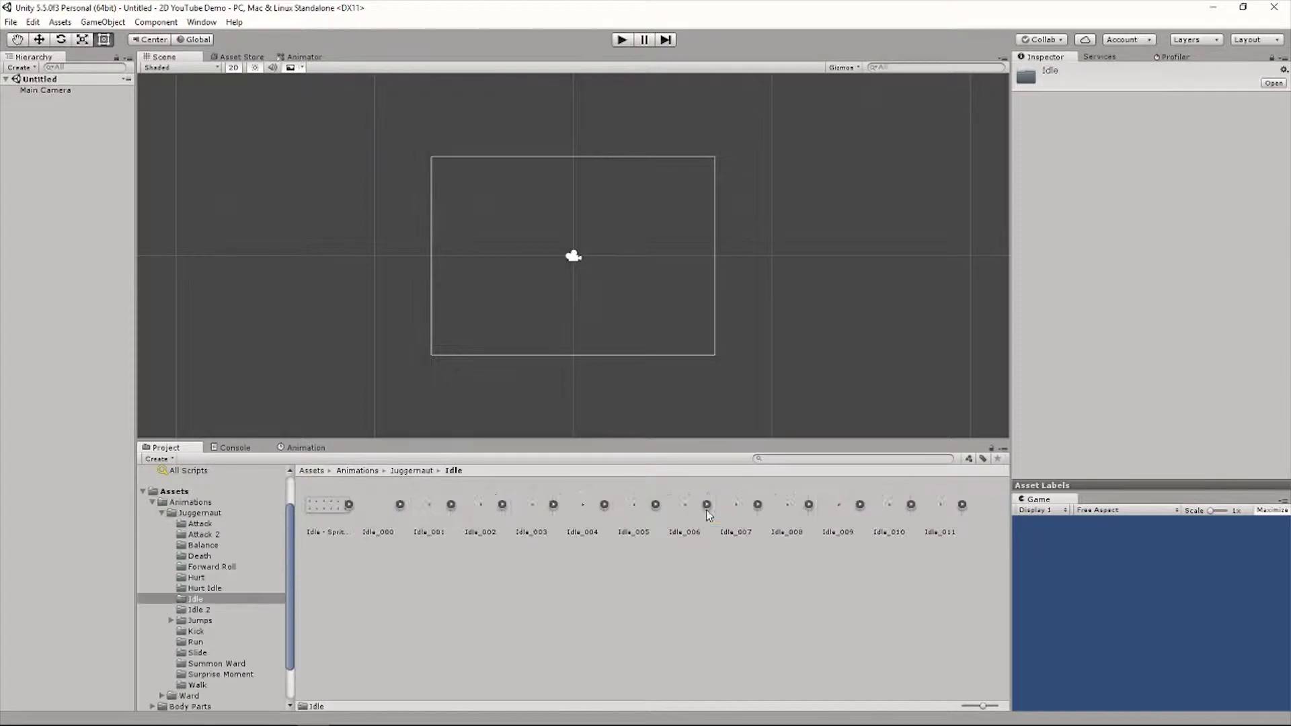
click(412, 472)
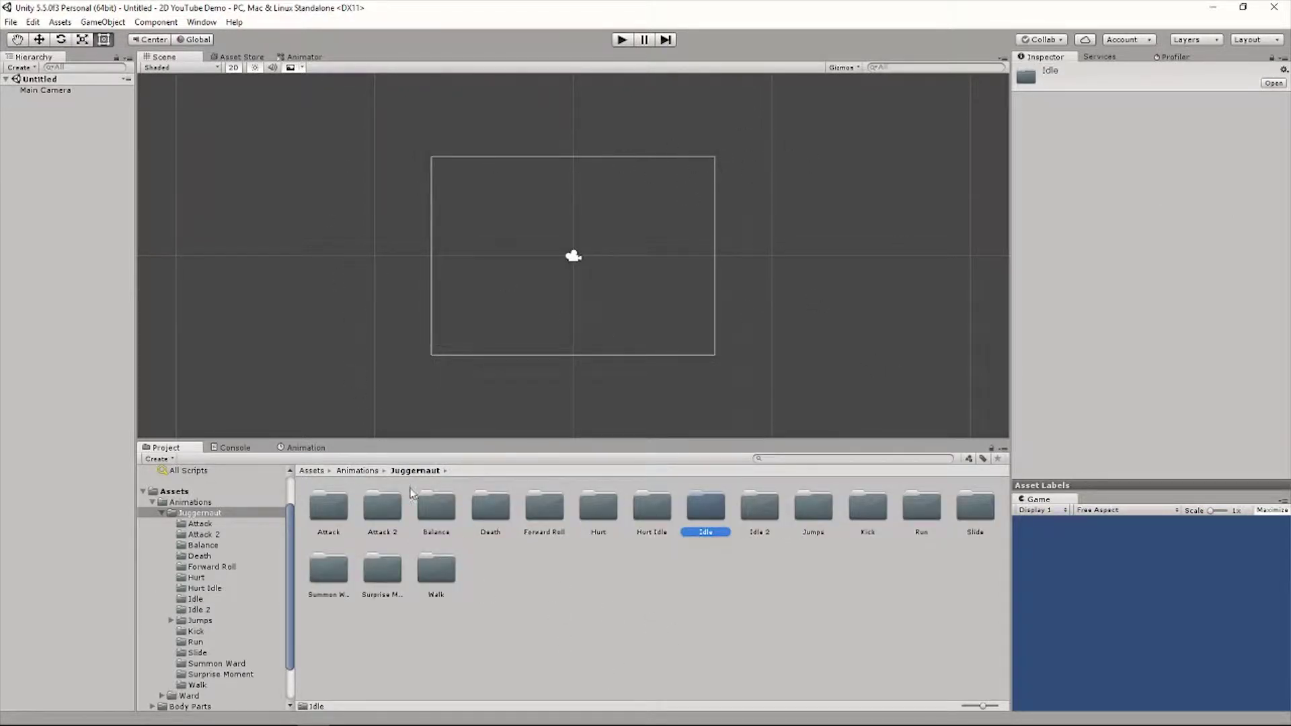
click(656, 563)
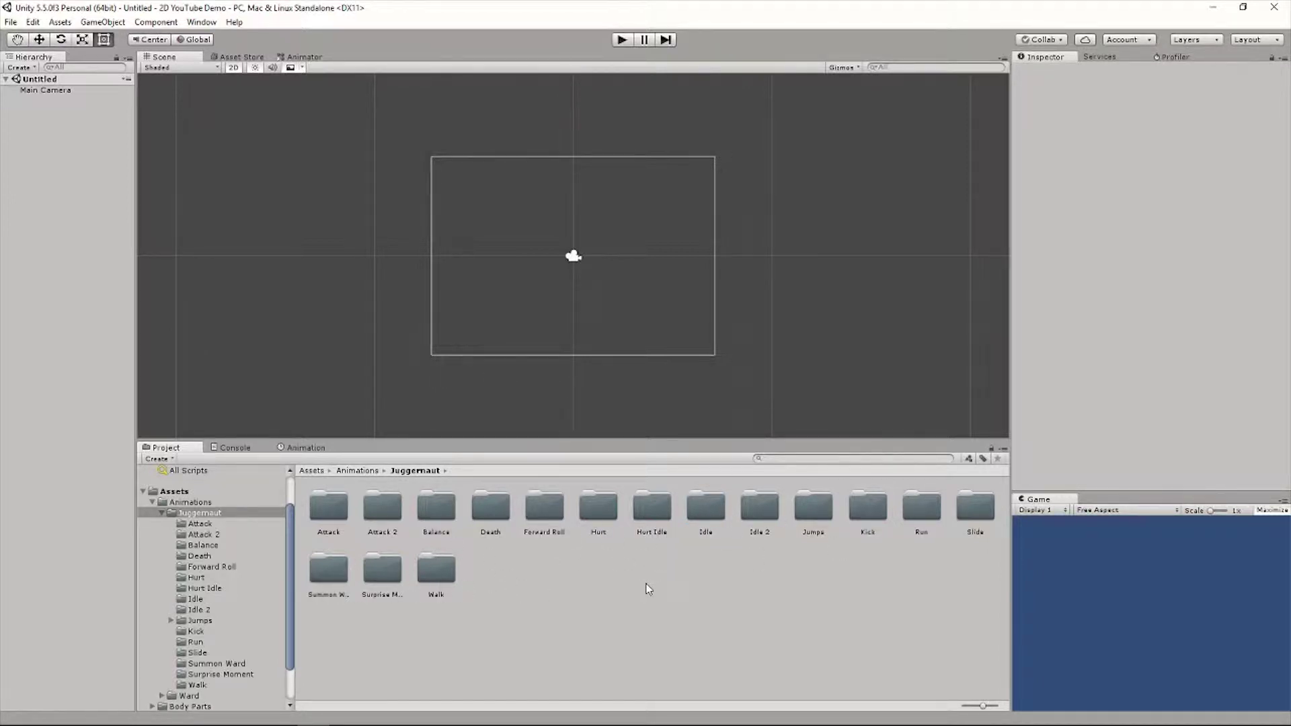
Create a new folder named "sprites" in the root Assets folder.
click(357, 471)
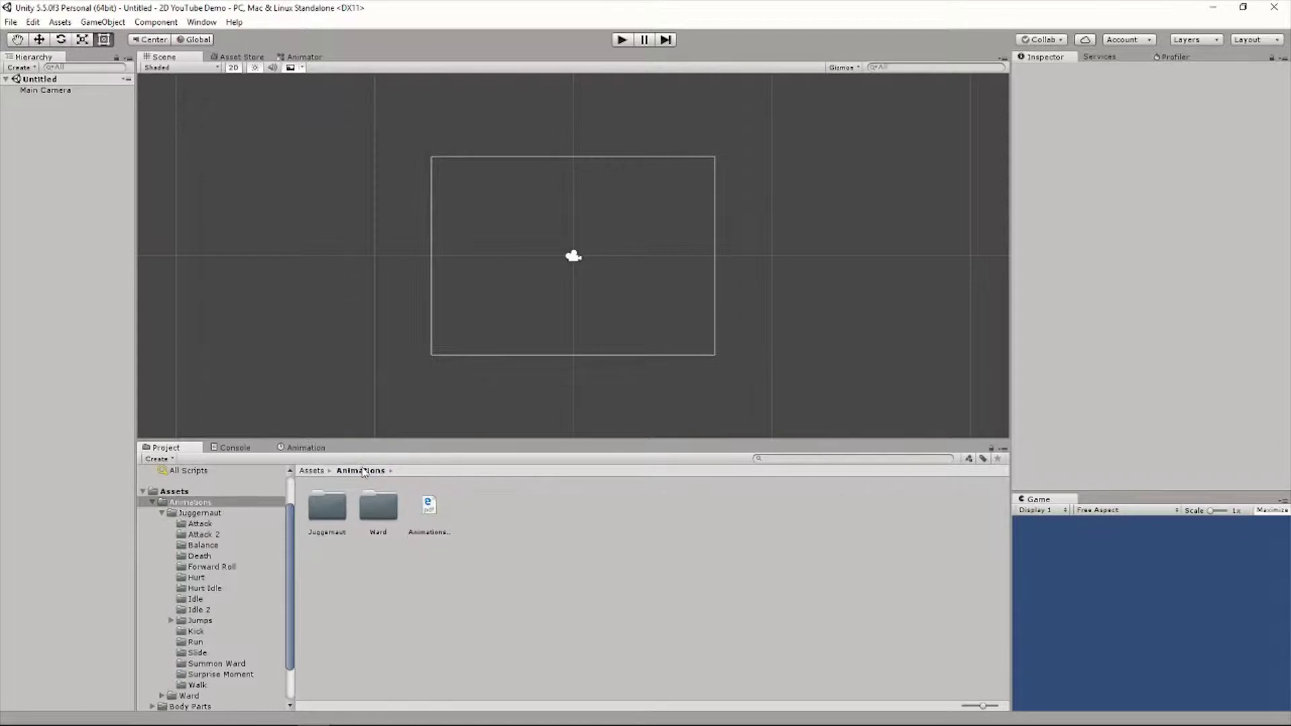
click(311, 470)
right_click(585, 532)
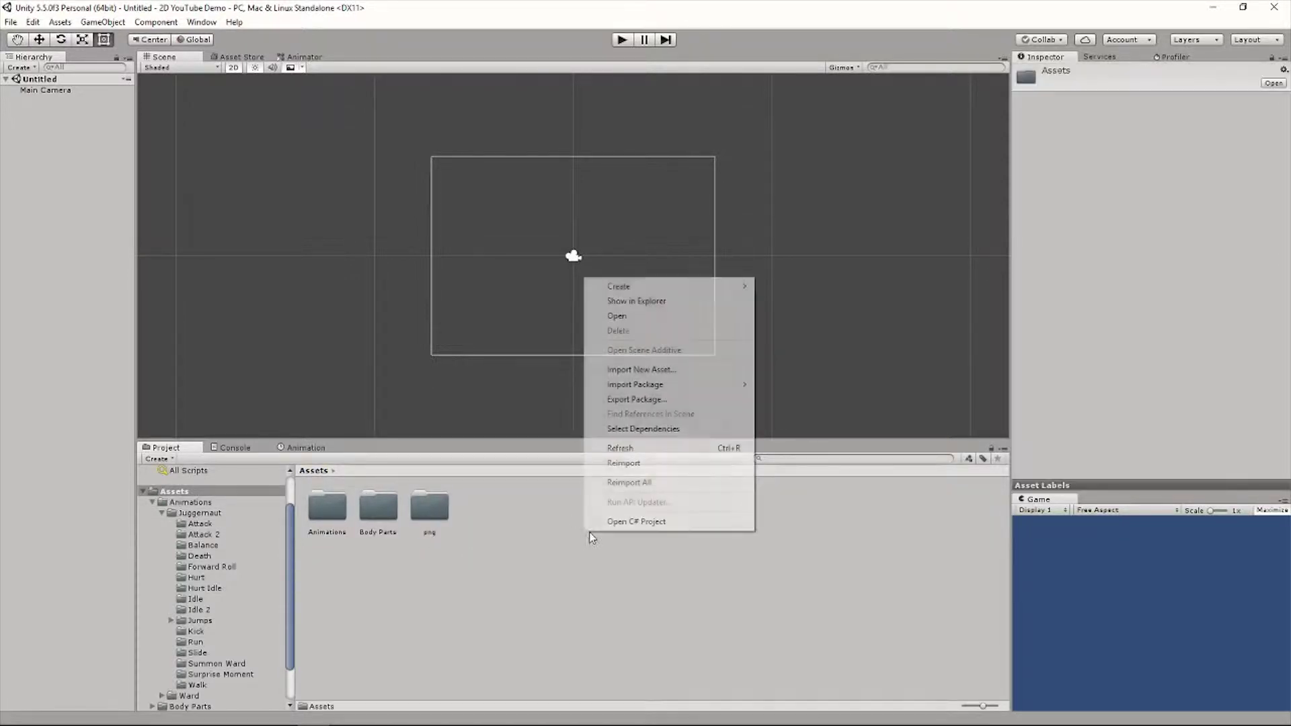
mouse_move(636, 286)
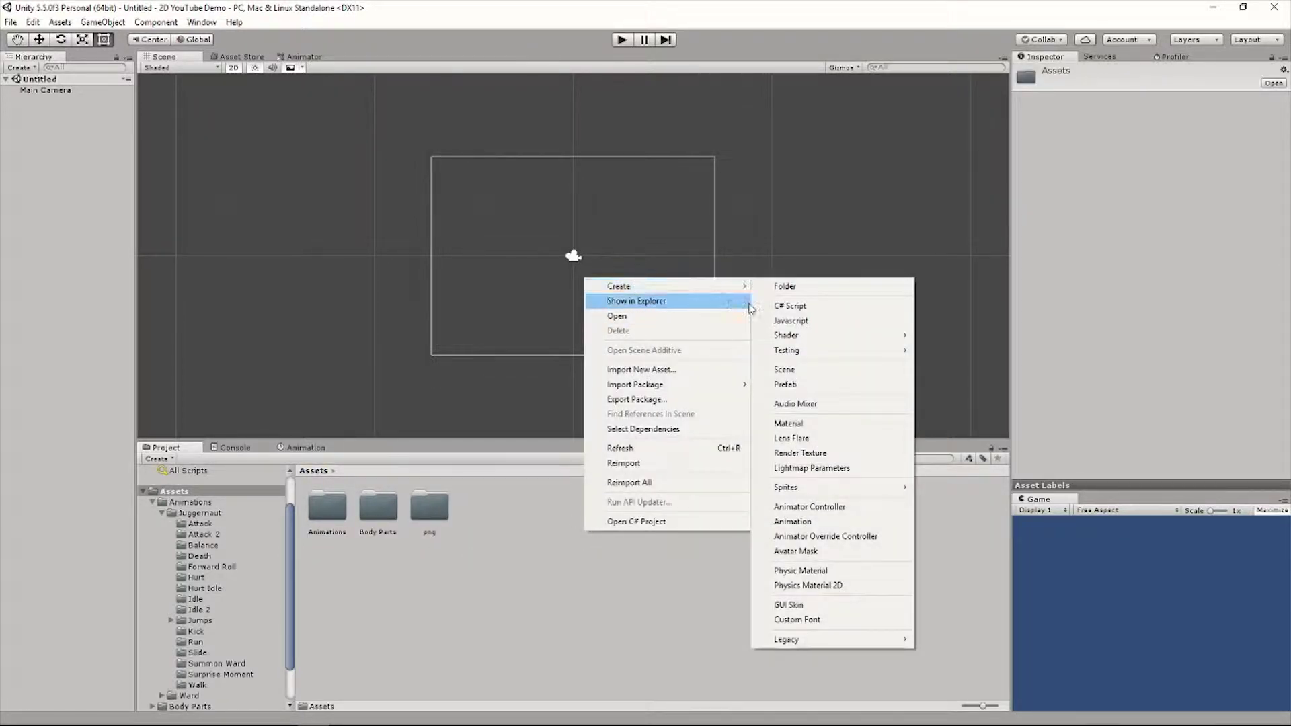
click(784, 287)
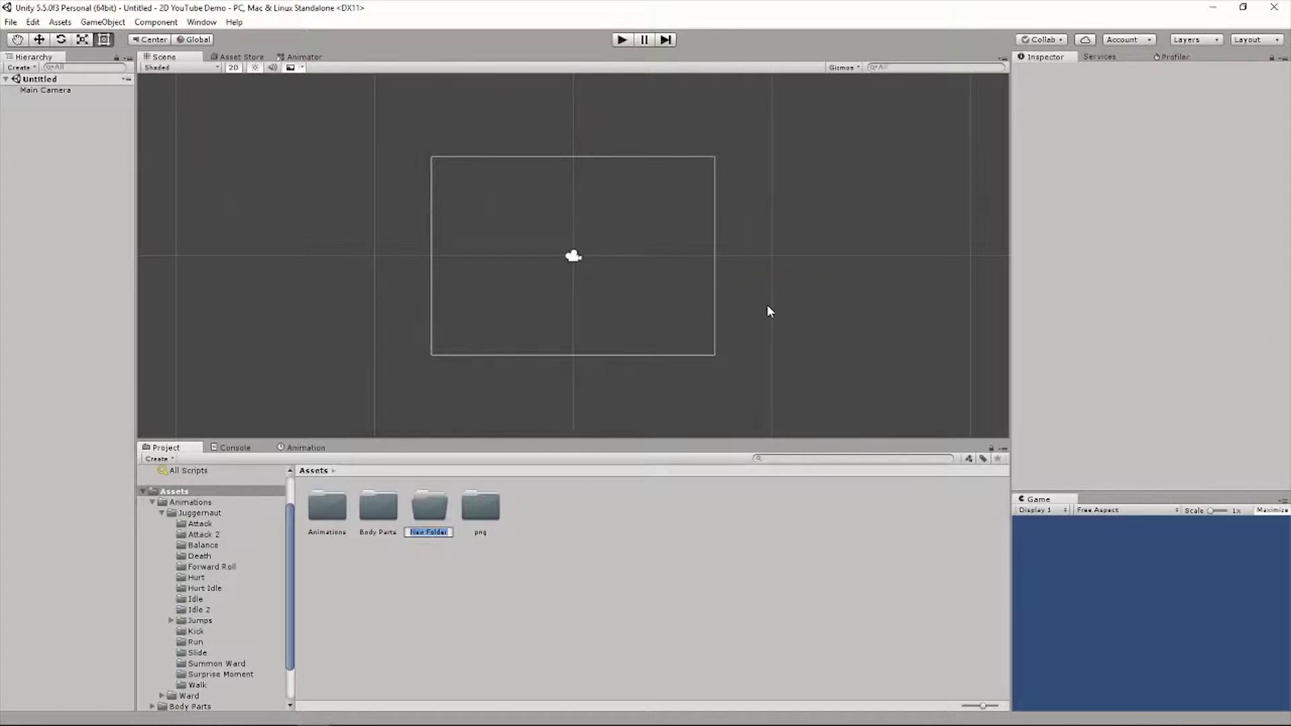
text(sprites)
key(Return)
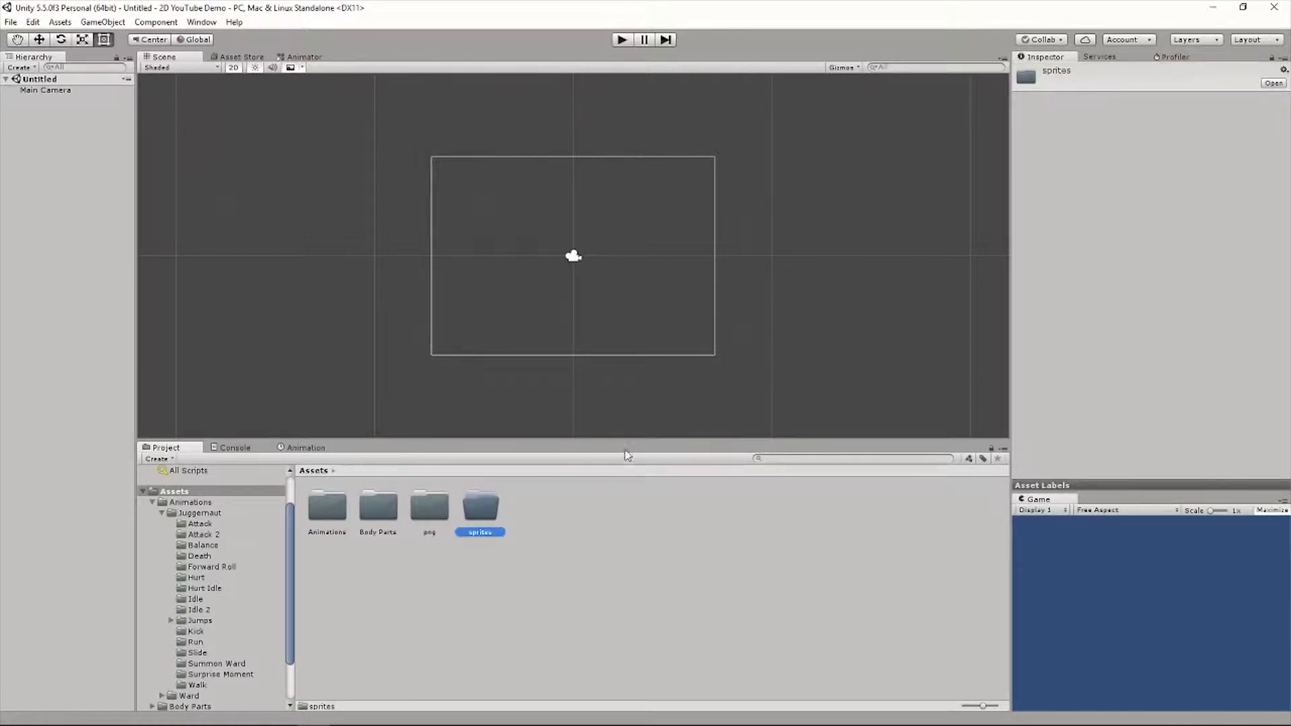
Create a subfolder named "Animation" inside the sprites folder.
double_click(476, 518)
right_click(468, 553)
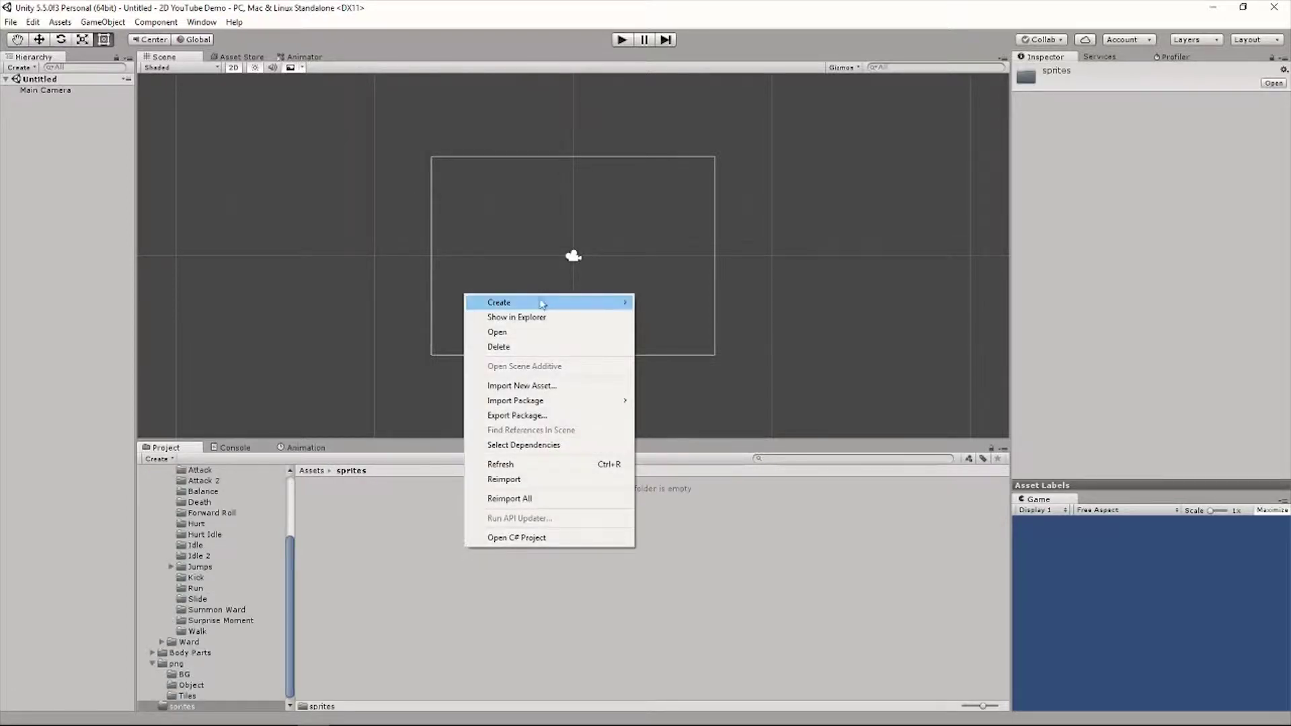
mouse_move(542, 302)
click(666, 303)
text(A)
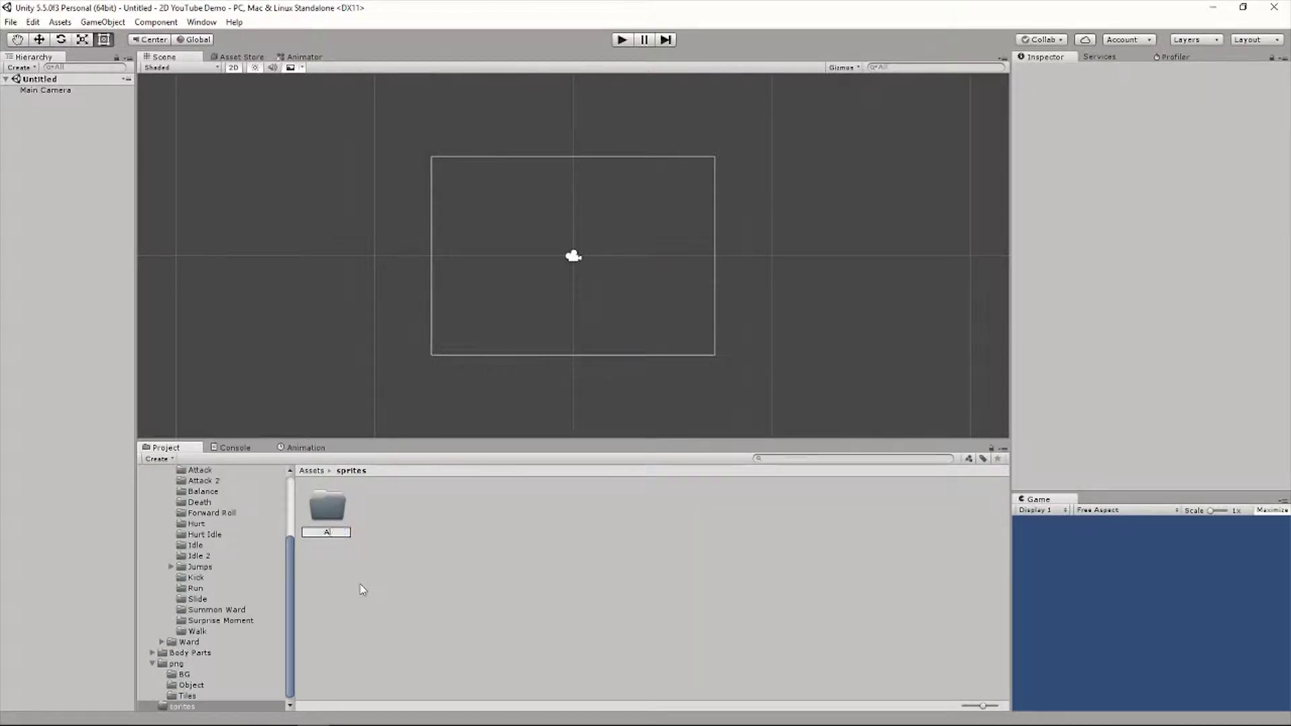
text(nimation)
click(362, 589)
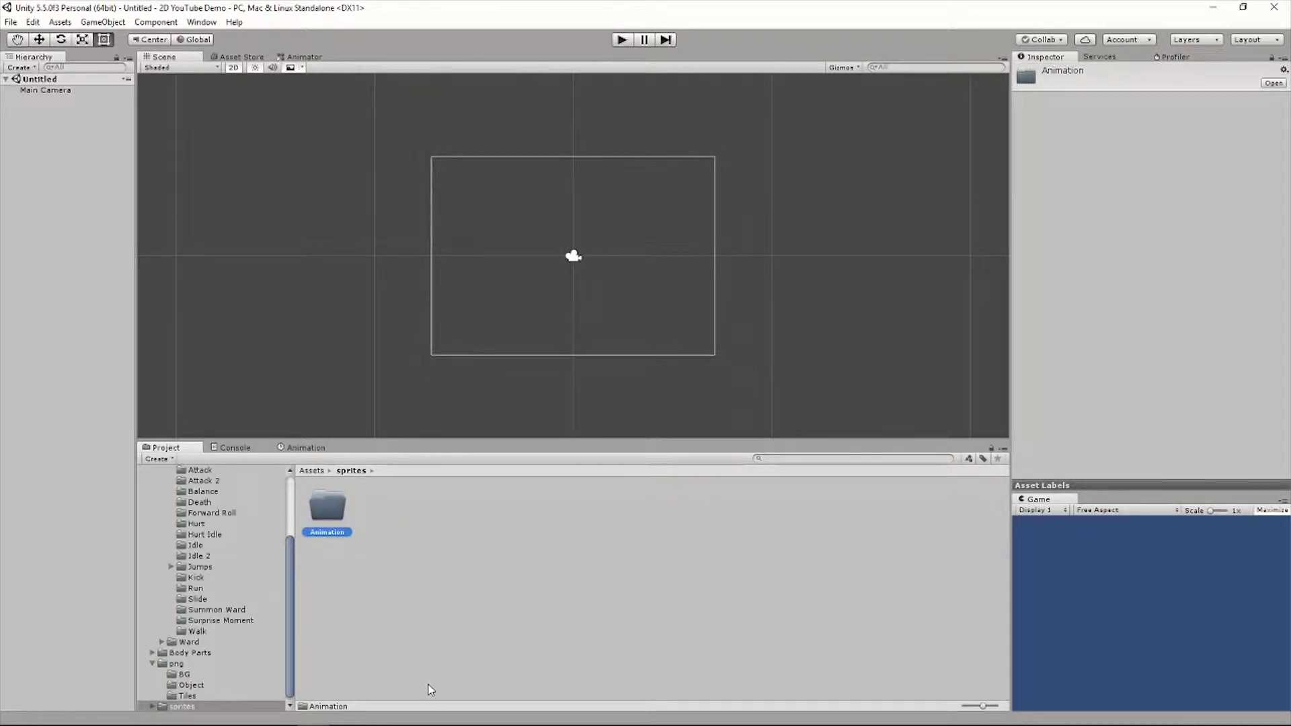
Go back to Assets and open the Idle folder of the Juggernaut animations.
click(316, 472)
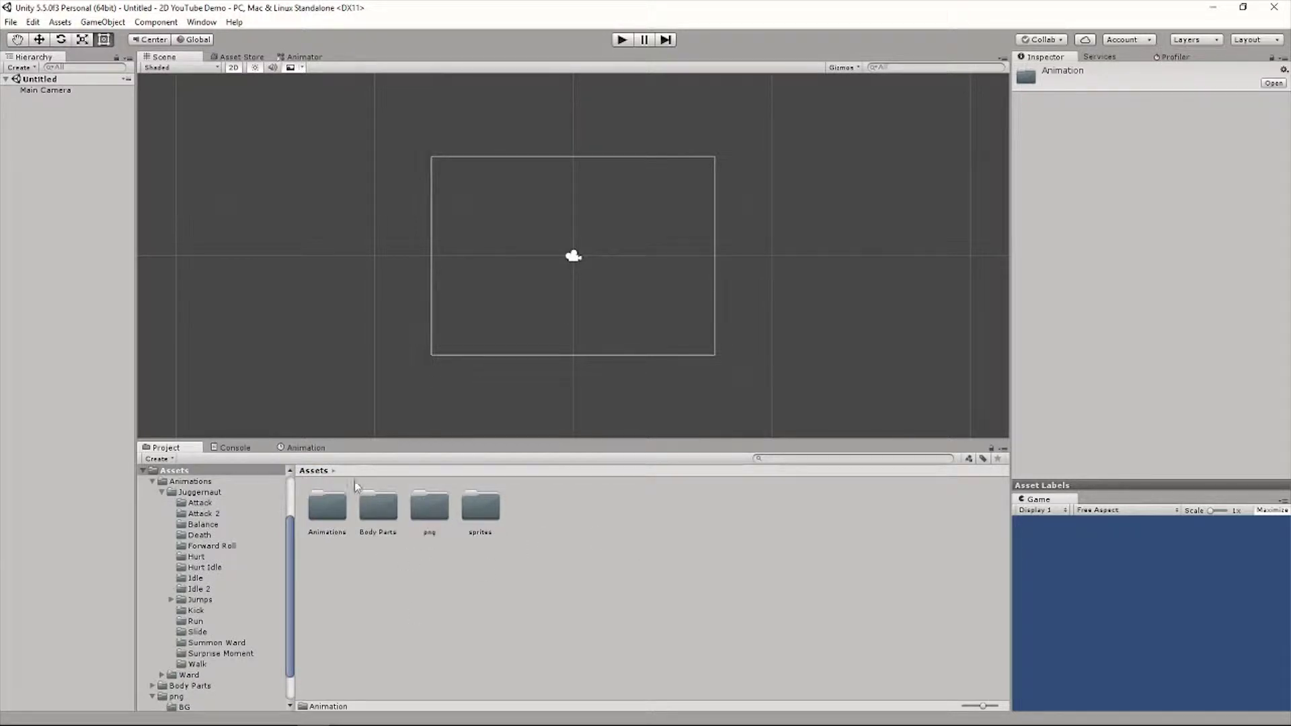
double_click(479, 506)
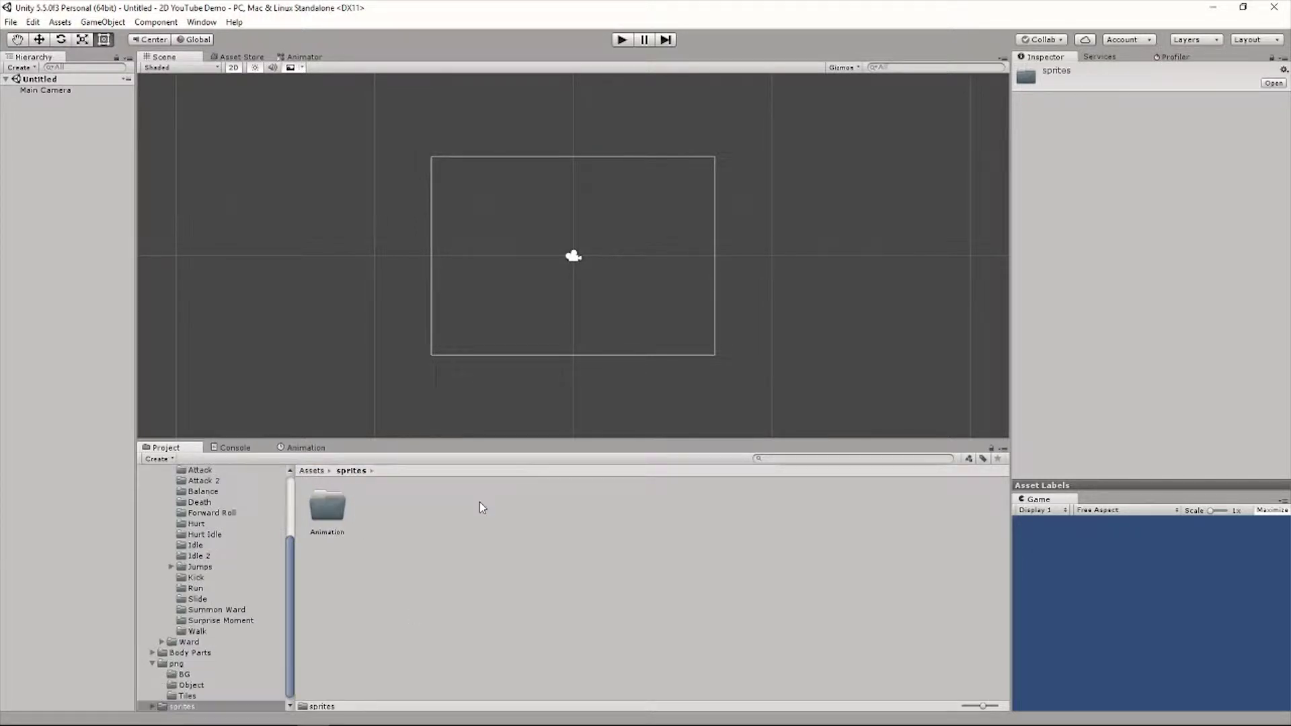
click(312, 470)
double_click(331, 503)
click(334, 500)
double_click(334, 501)
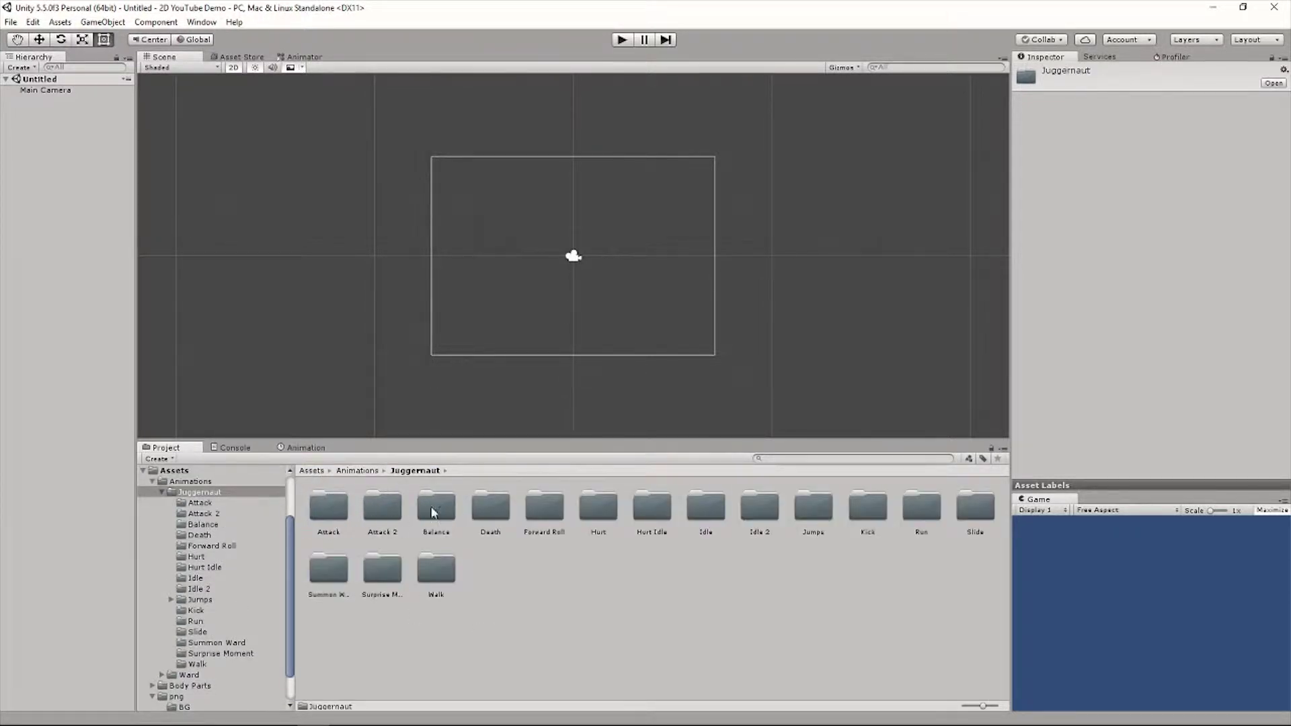
double_click(696, 525)
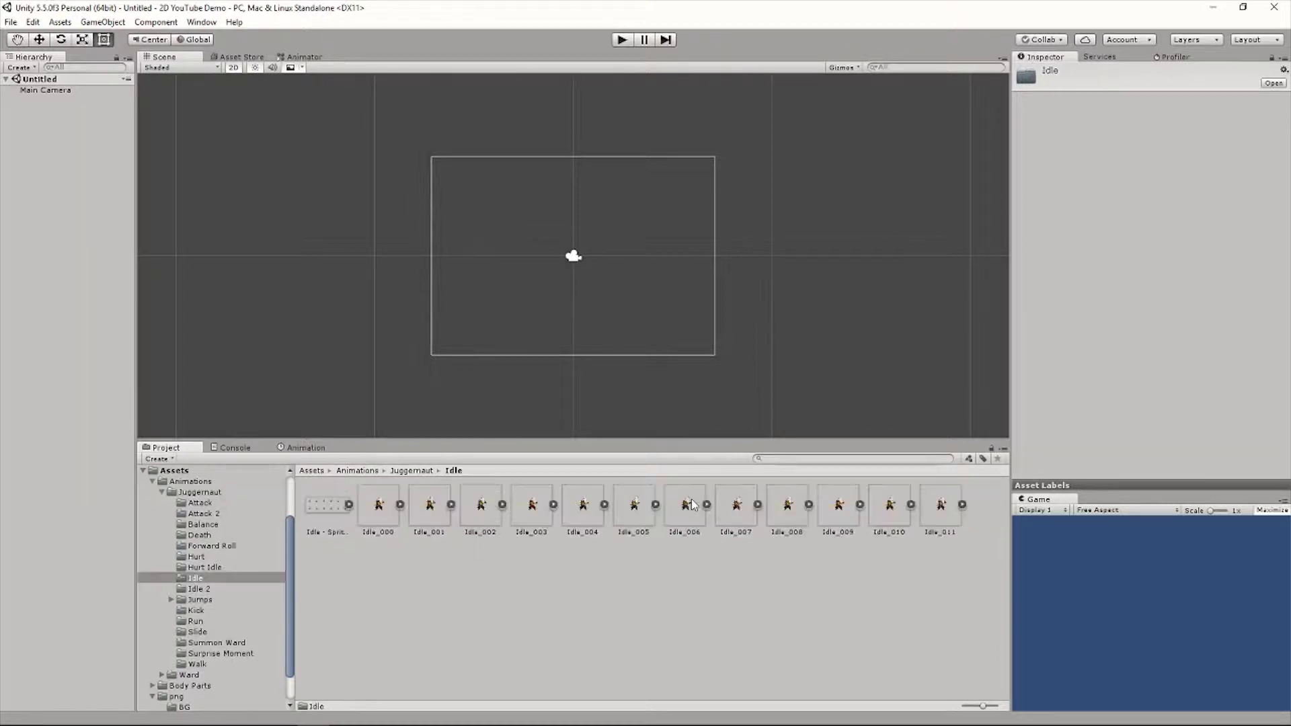
Examine the import settings of the Idle_000 image, checking its Texture Type and Sprite Mode options.
click(373, 503)
click(1059, 159)
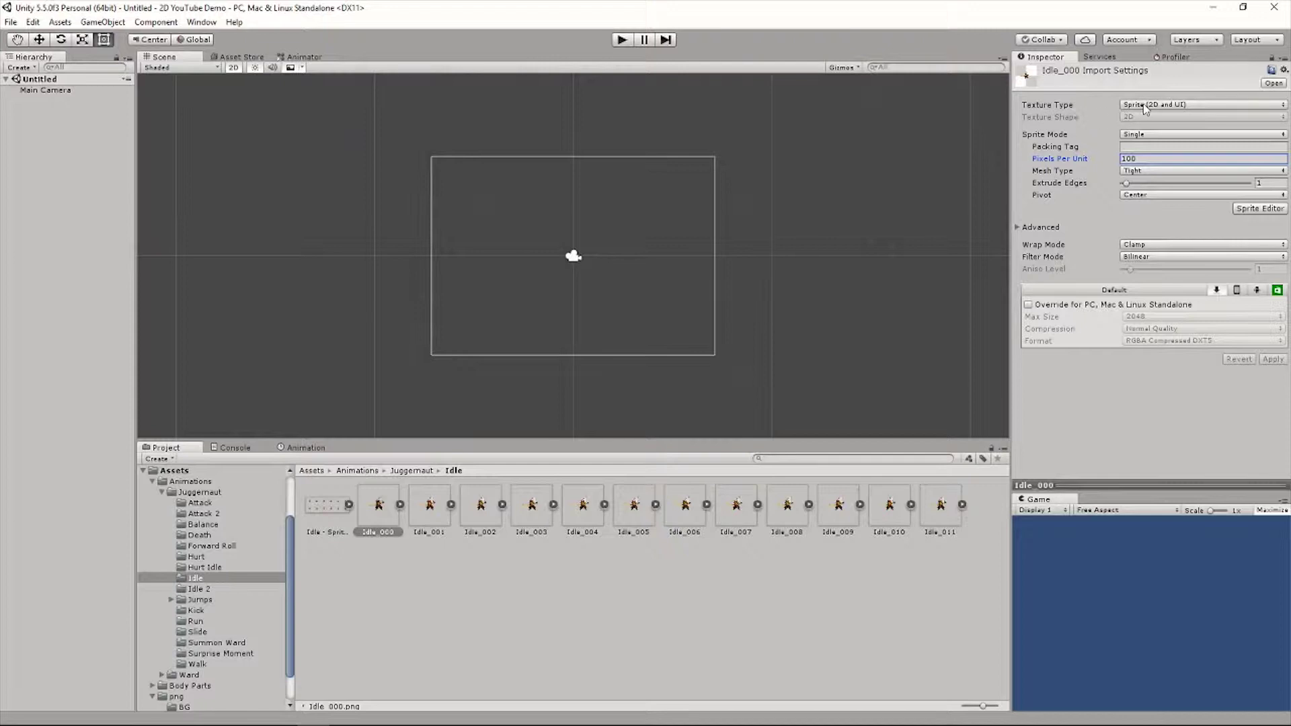
click(1178, 108)
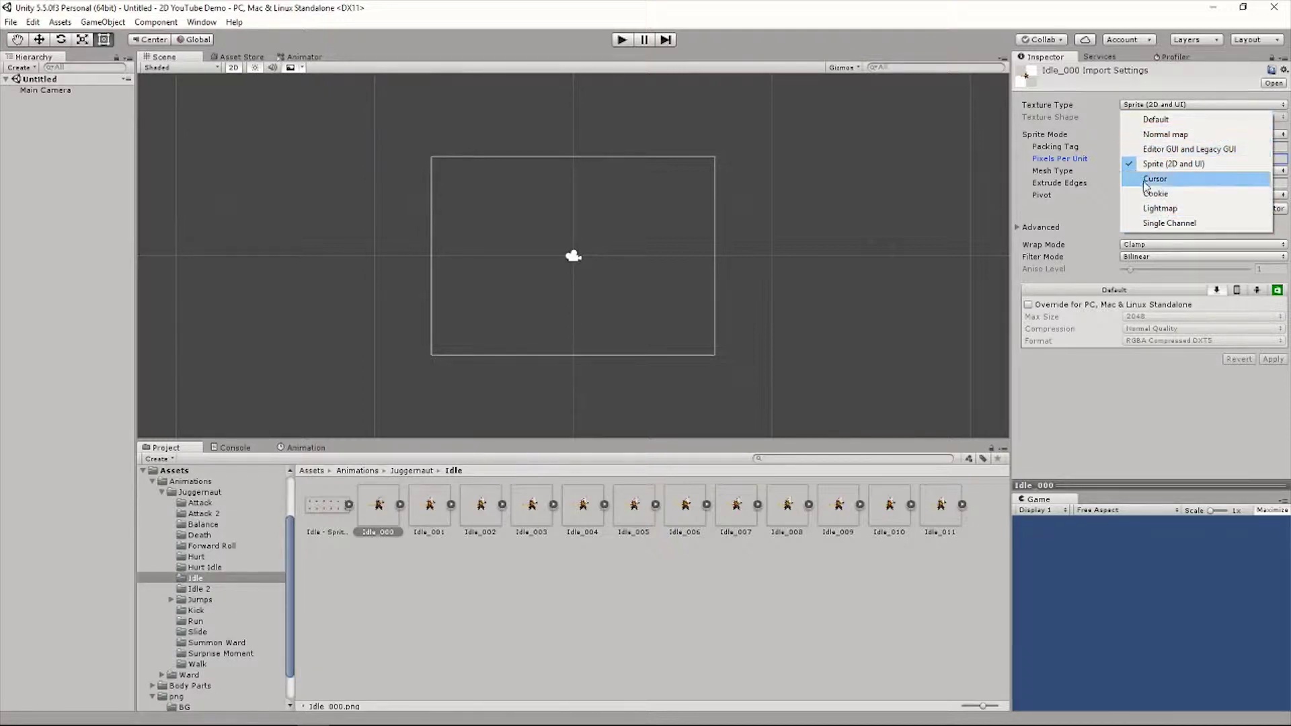
click(1070, 174)
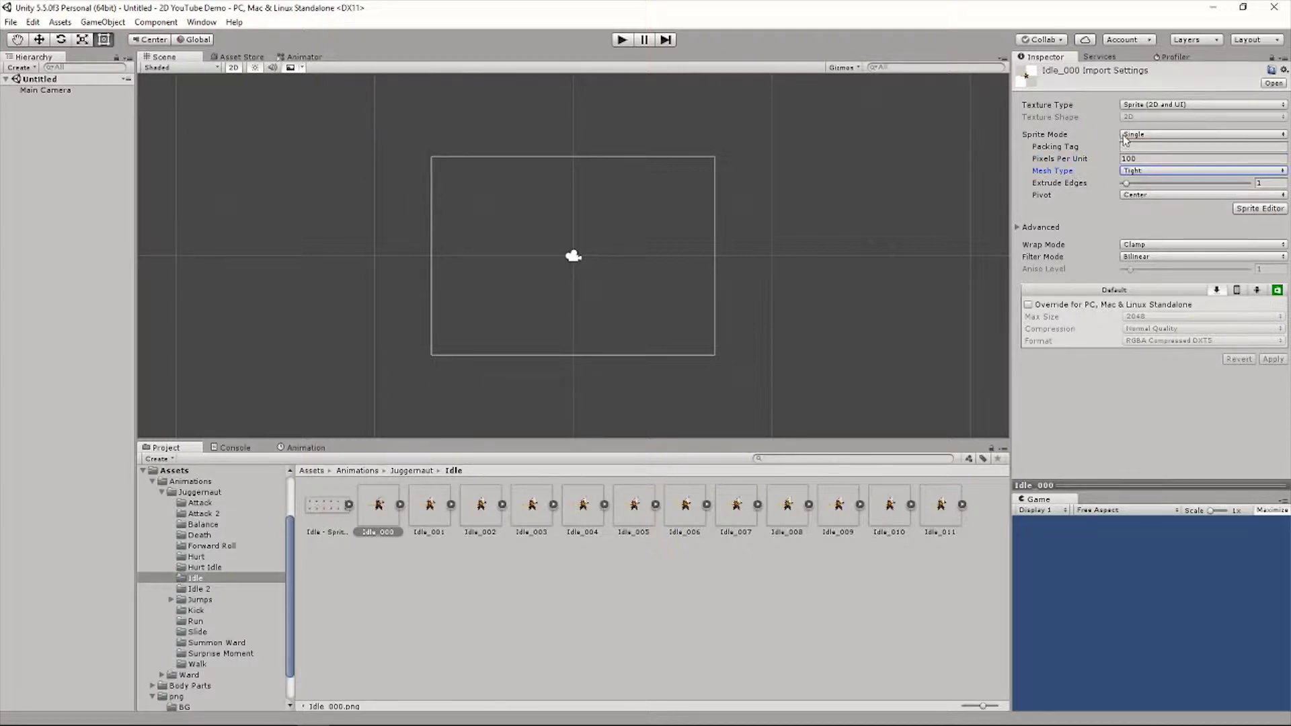
click(1137, 136)
click(1154, 148)
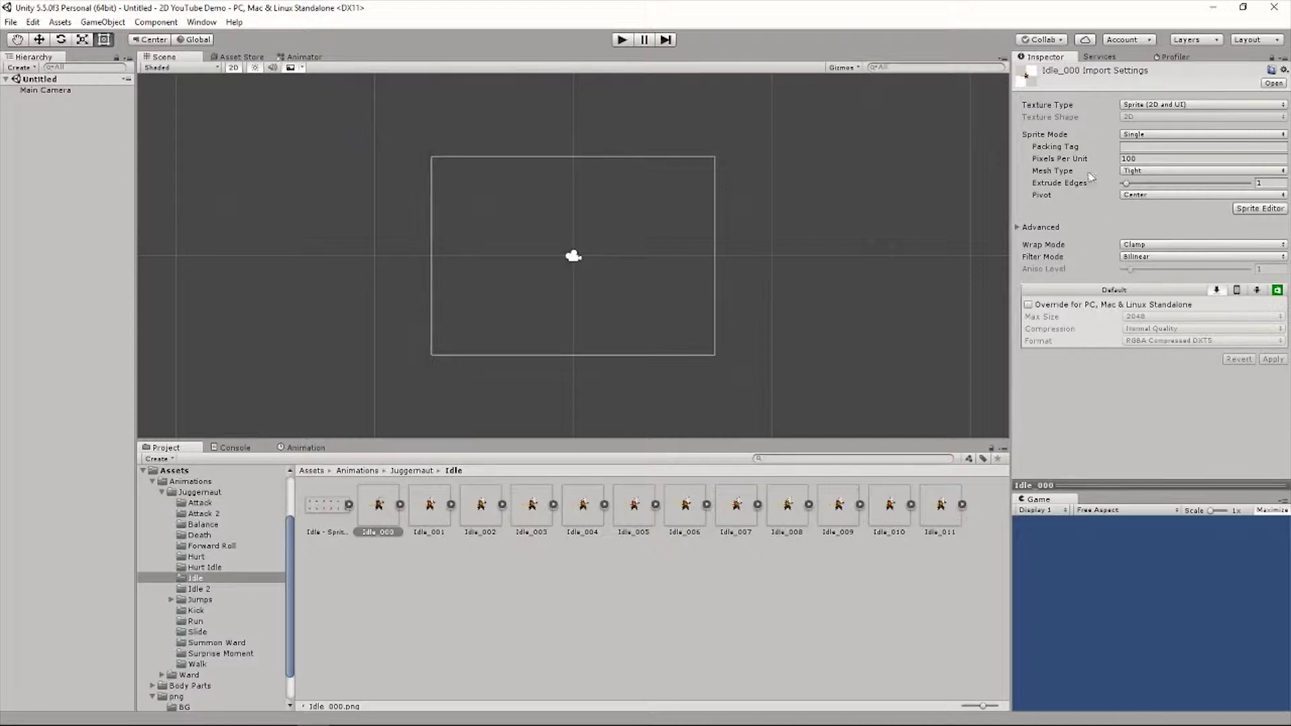
Set the Texture Type of frames Idle_000 through Idle_011 to Sprite (2D and UI), and check it on Idle_000.
click(364, 511)
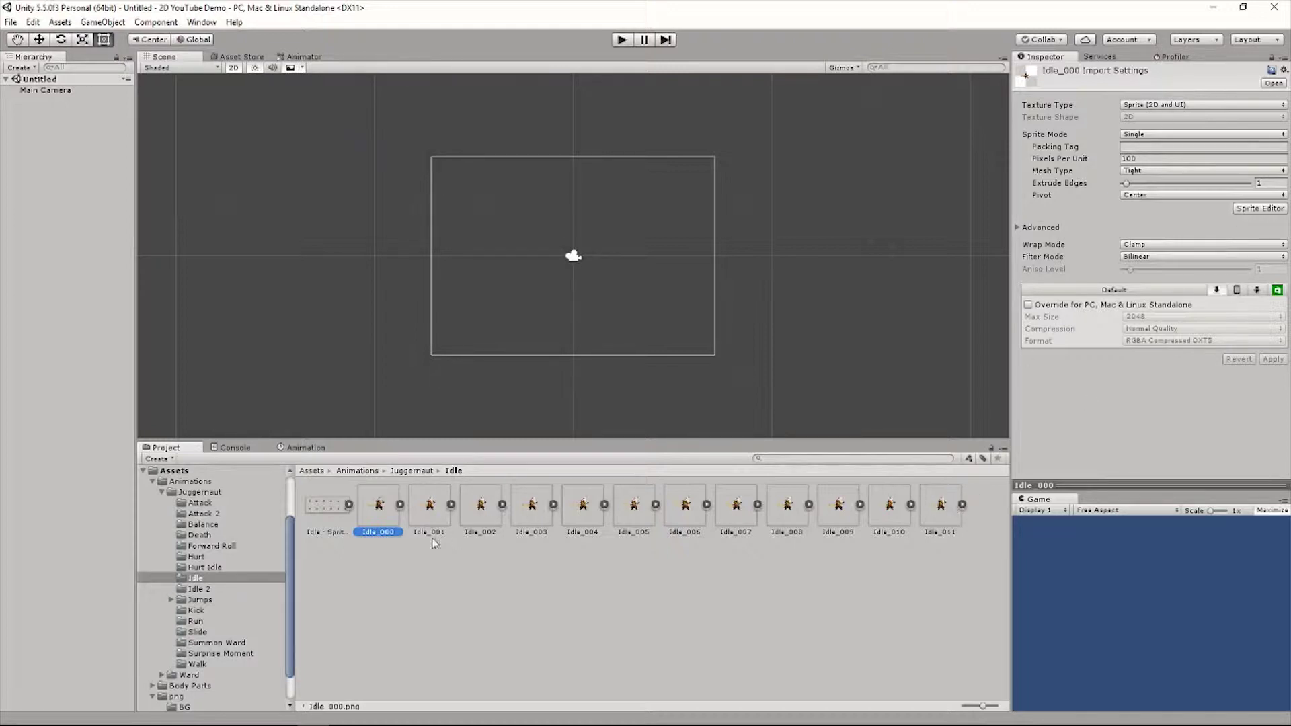
shift+click(942, 515)
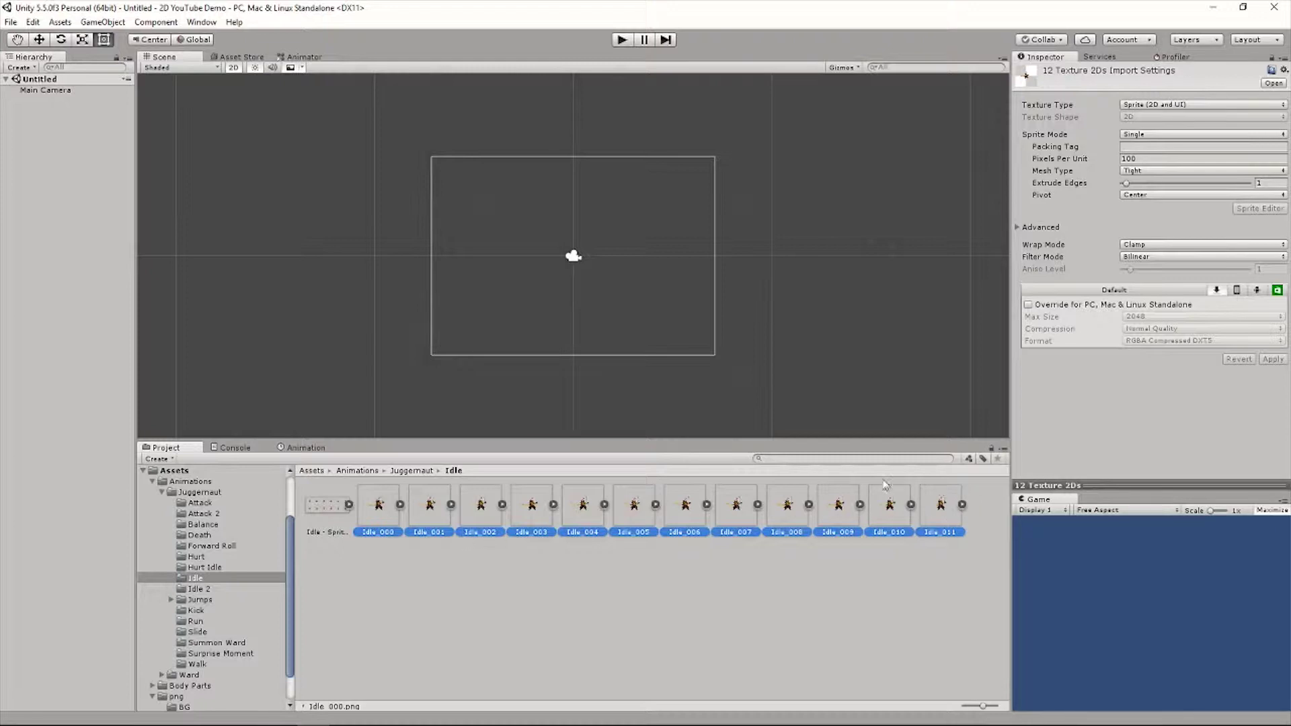
click(1132, 108)
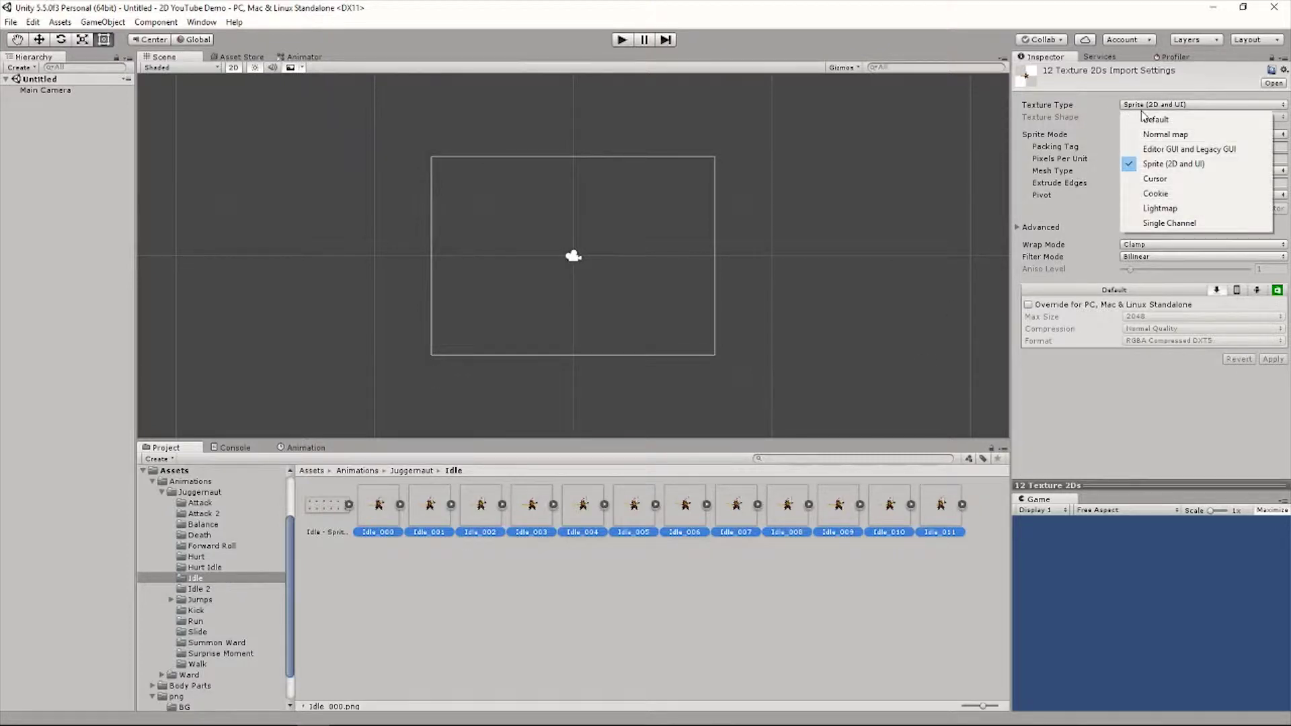
click(1174, 163)
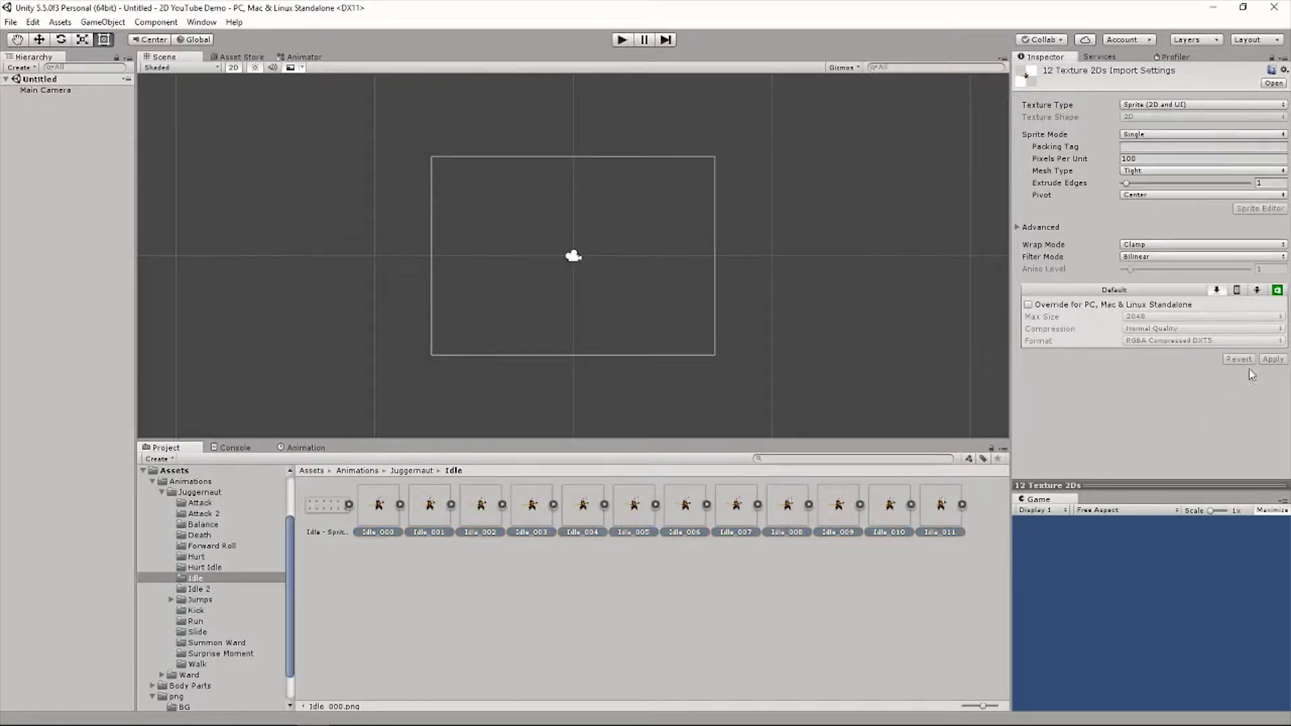
click(797, 592)
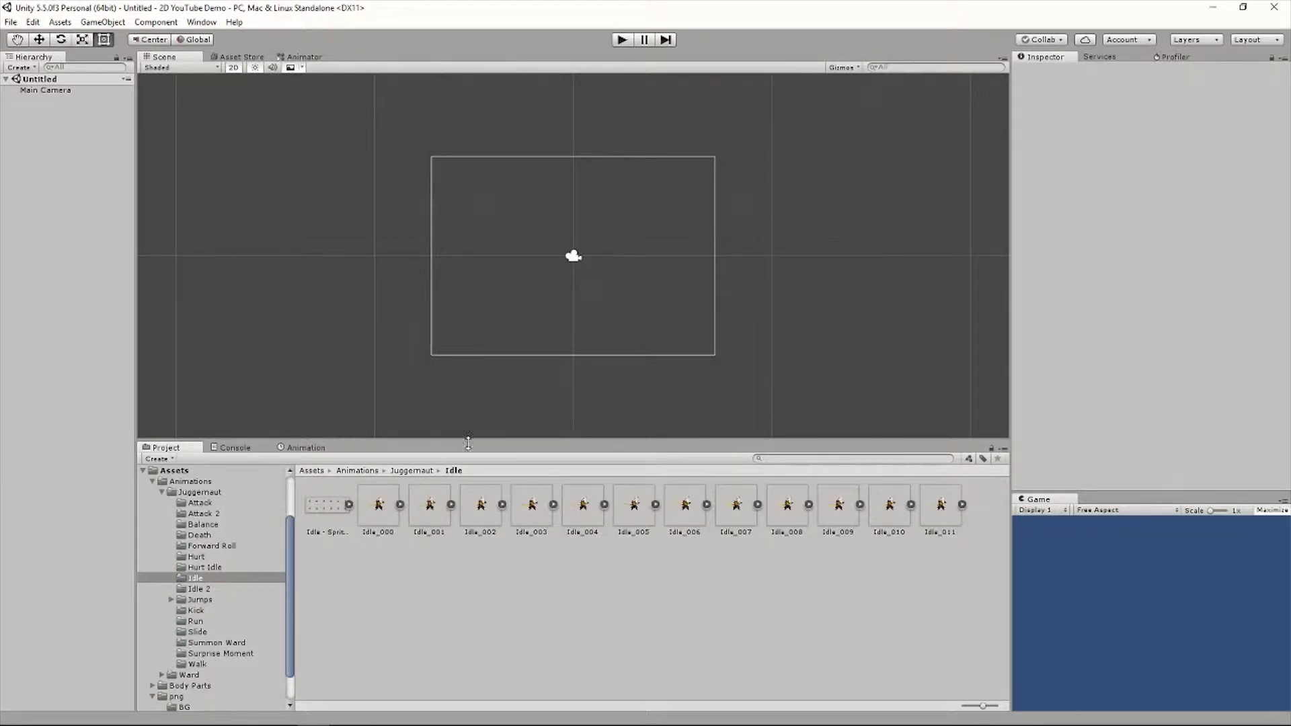
click(377, 508)
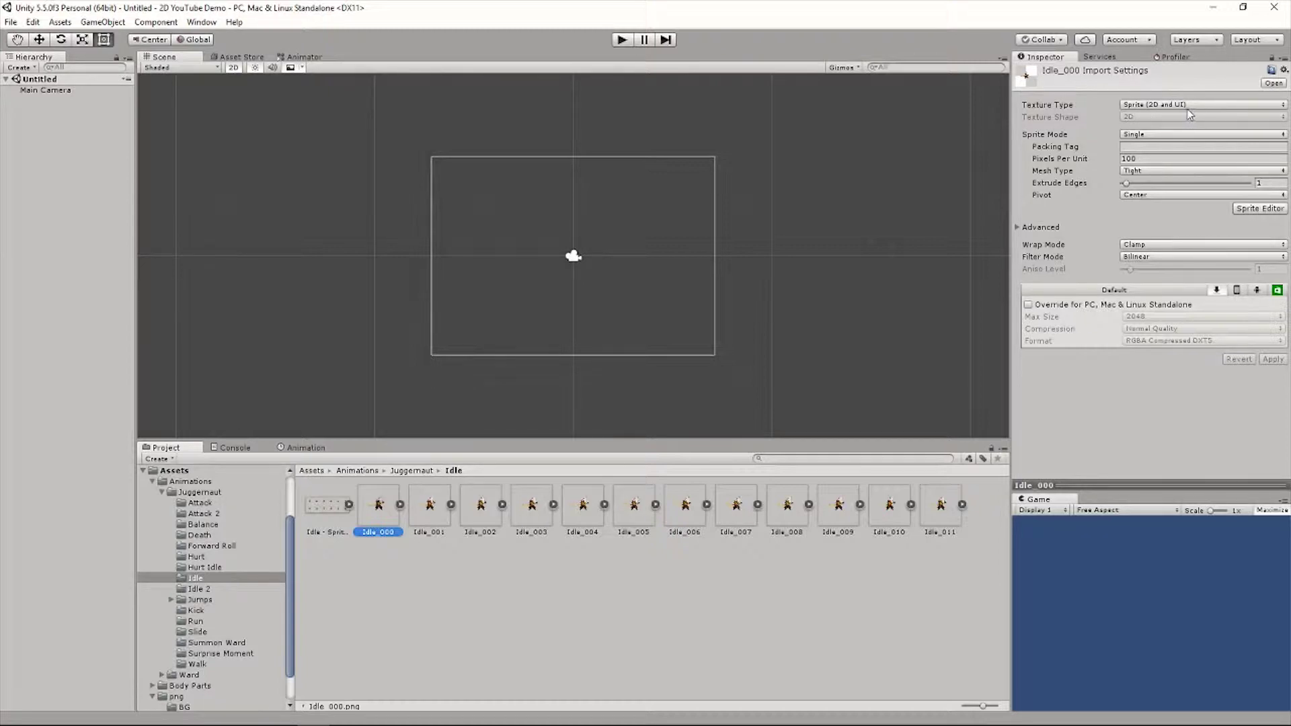
Open the BG folder inside the png assets and place the BG image in the scene near the camera's centre.
click(312, 471)
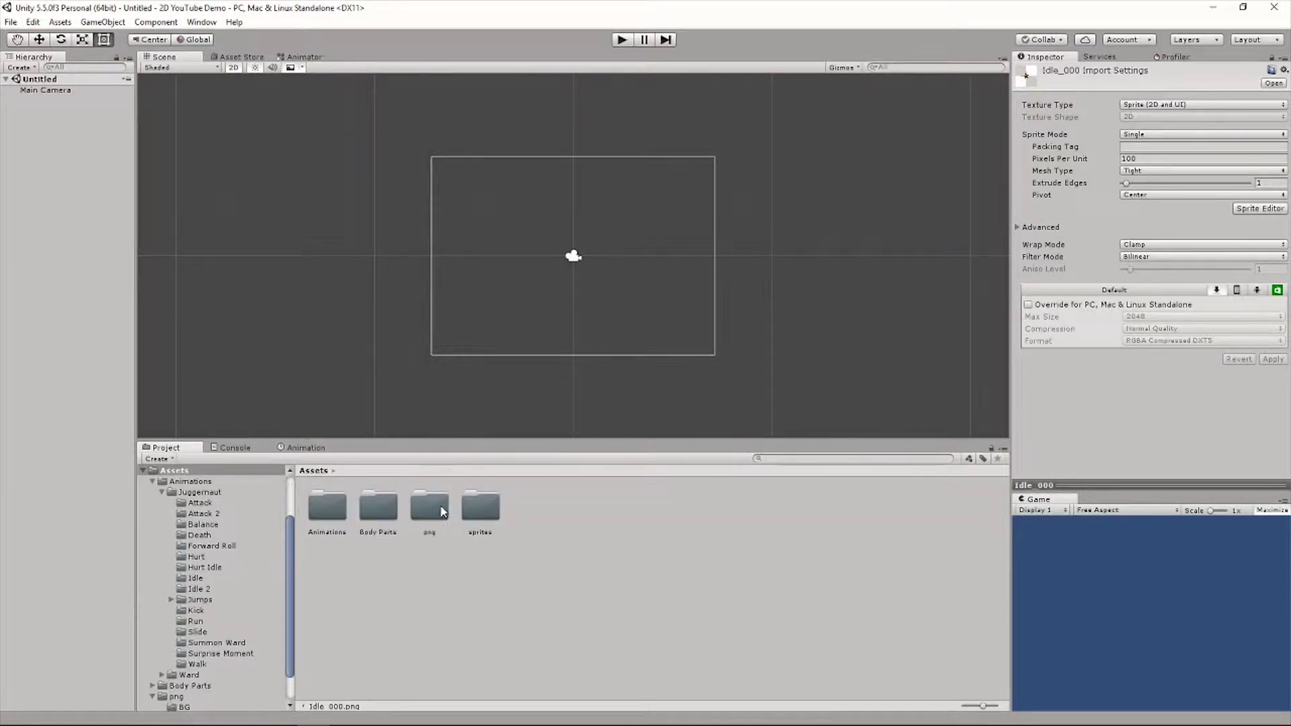
double_click(429, 508)
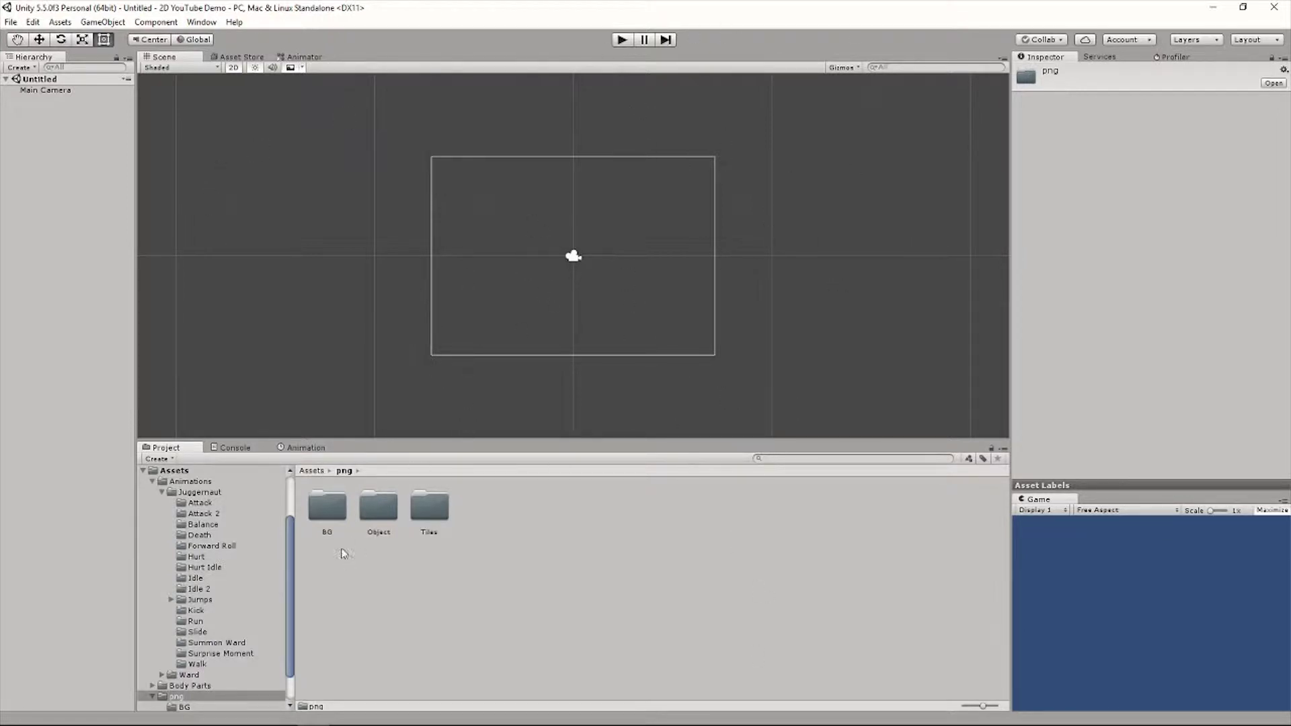
double_click(328, 508)
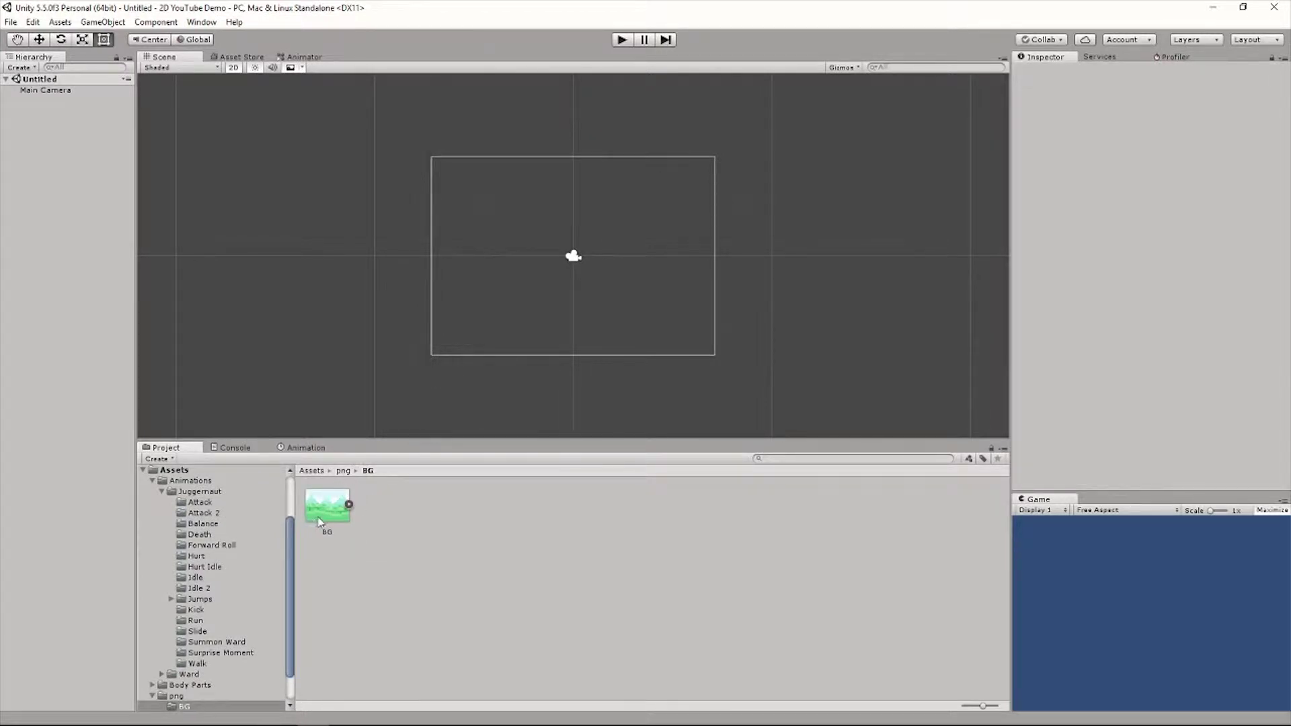
click(328, 513)
click(457, 546)
drag(327, 506, 568, 283)
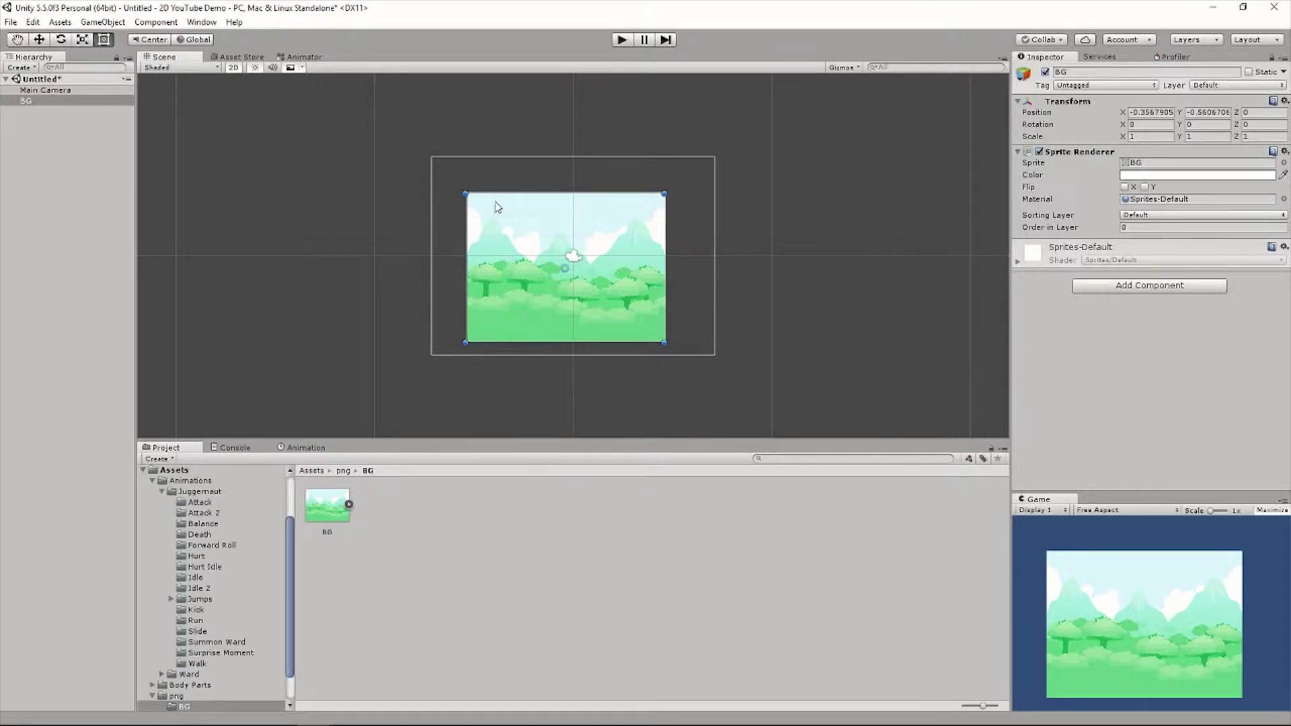
Enlarge the BG sprite beyond the camera frame on all sides, to a scale of about 2.02 by 1.85.
drag(467, 196, 387, 136)
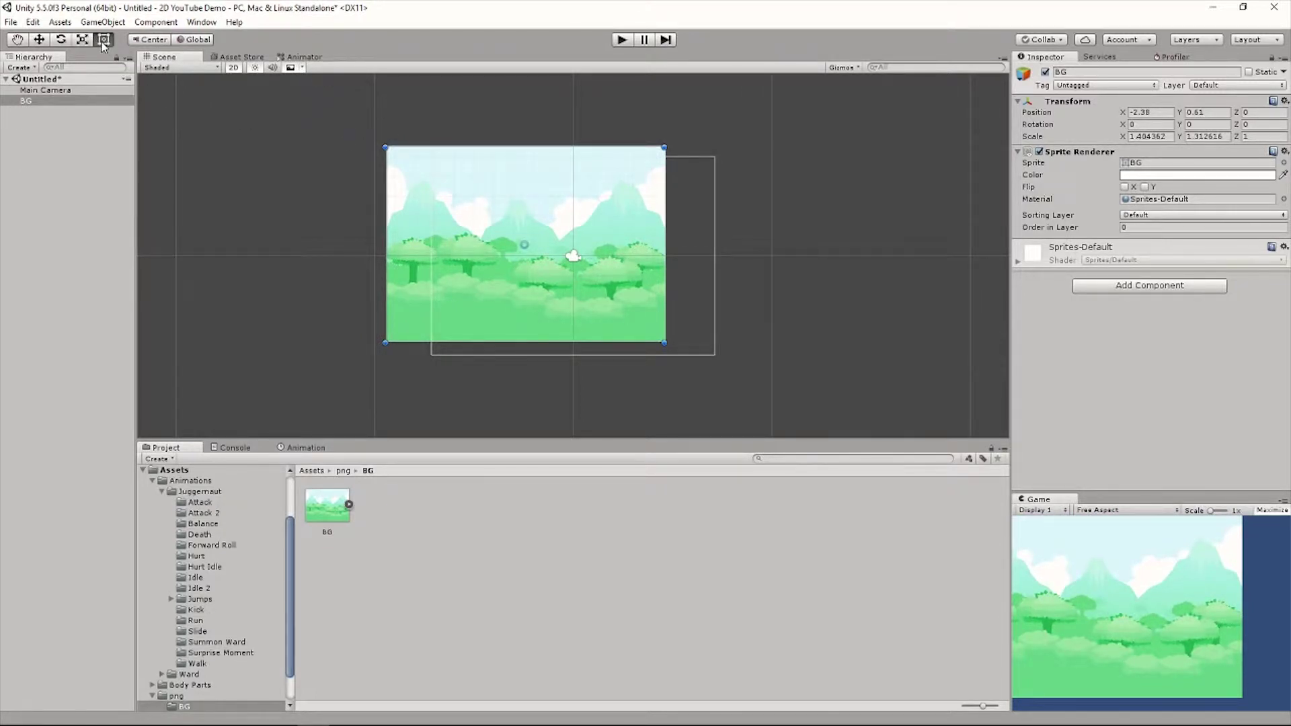
click(17, 40)
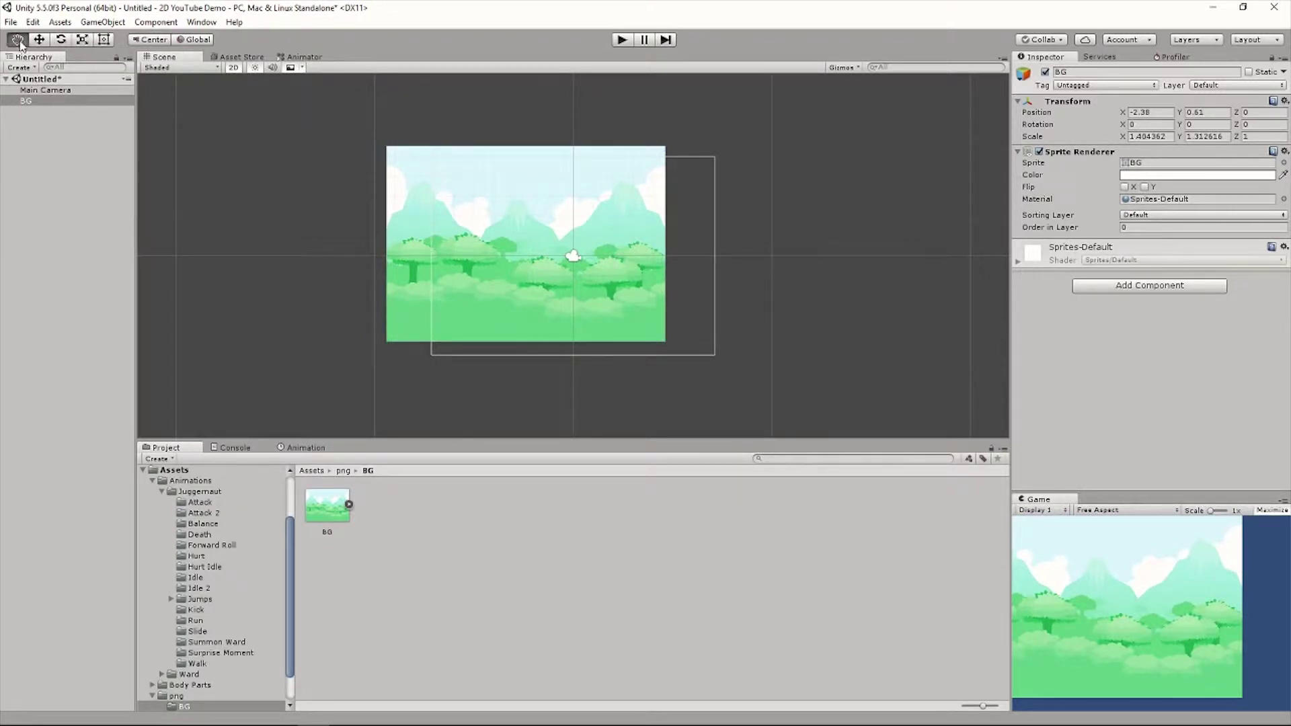
click(103, 39)
drag(666, 156, 785, 116)
drag(782, 340, 784, 384)
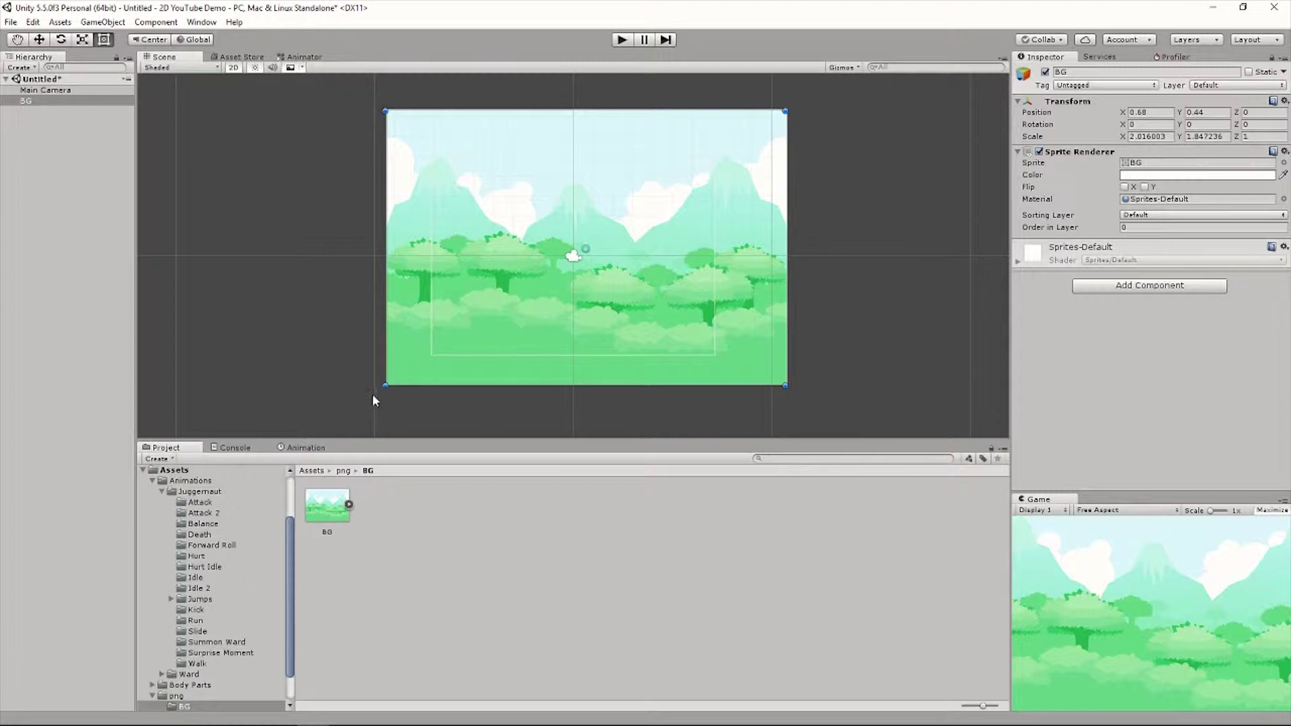
click(421, 573)
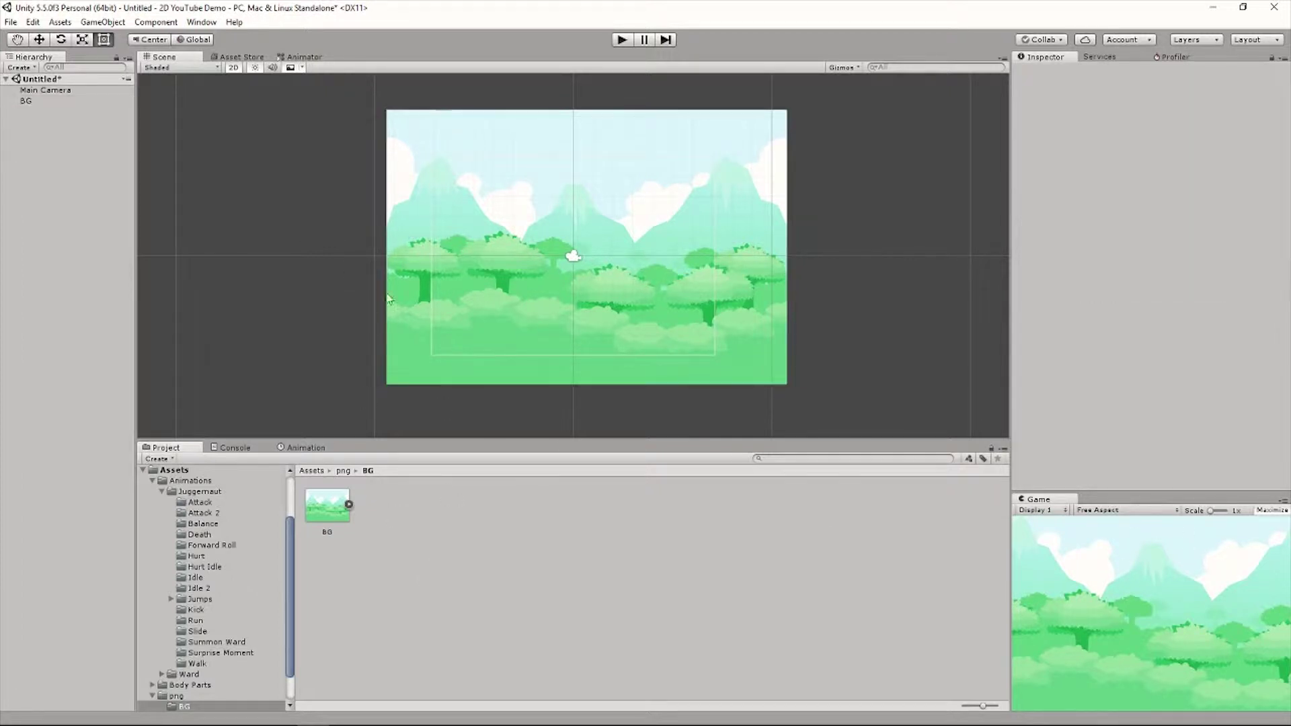
Open the Juggernaut's Idle animation folder and place the Idle_000 sprite over the background, left of the camera's centre.
click(311, 472)
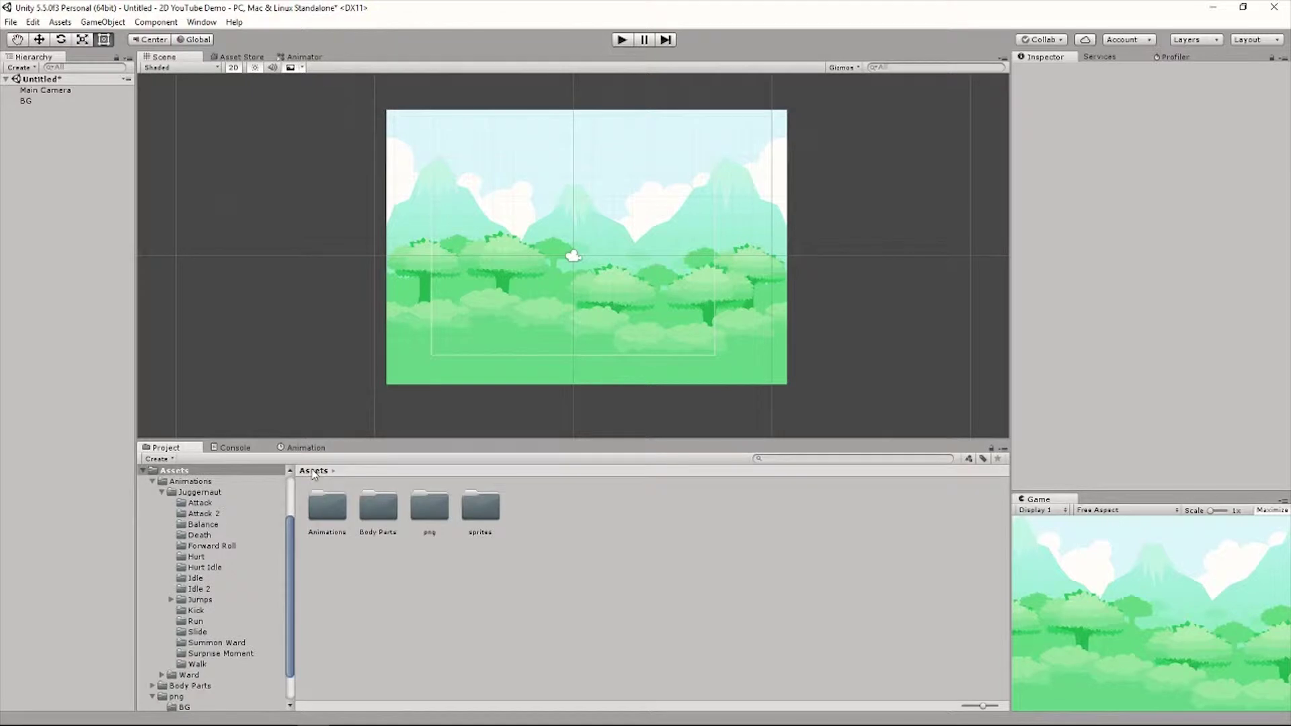
double_click(327, 508)
double_click(334, 509)
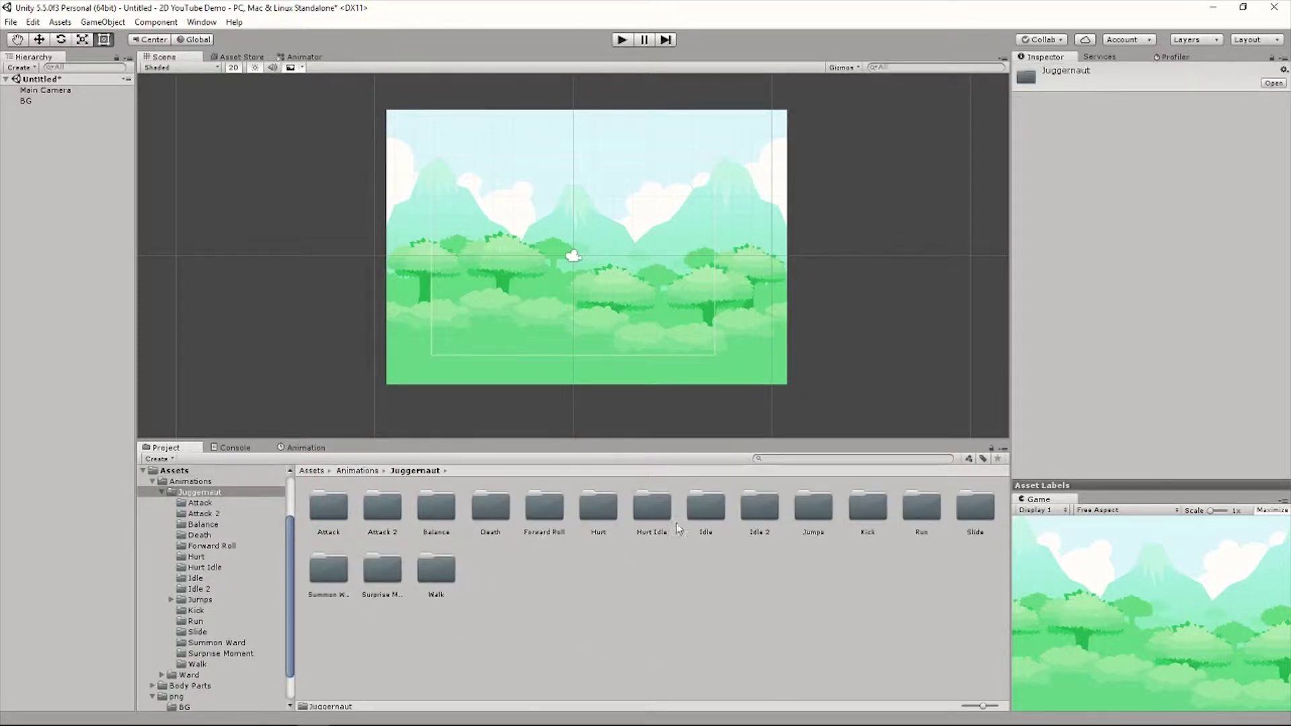
double_click(706, 509)
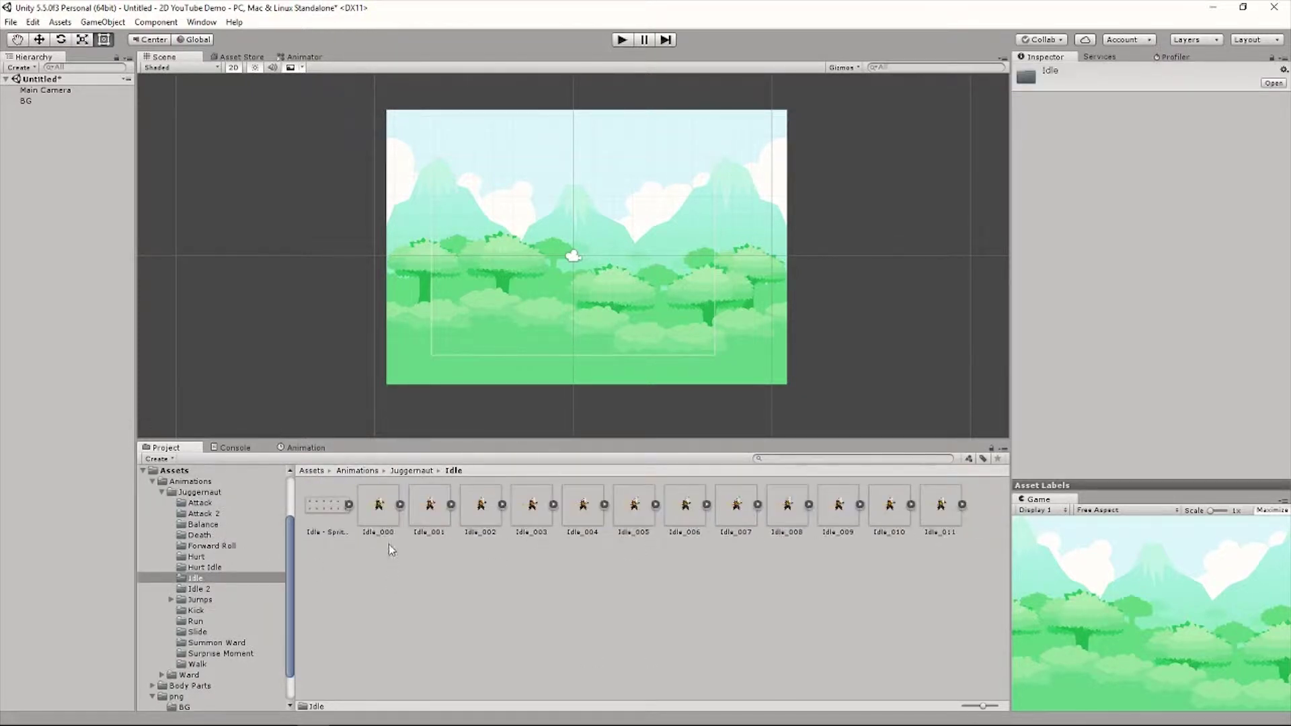
drag(417, 498, 375, 512)
click(380, 558)
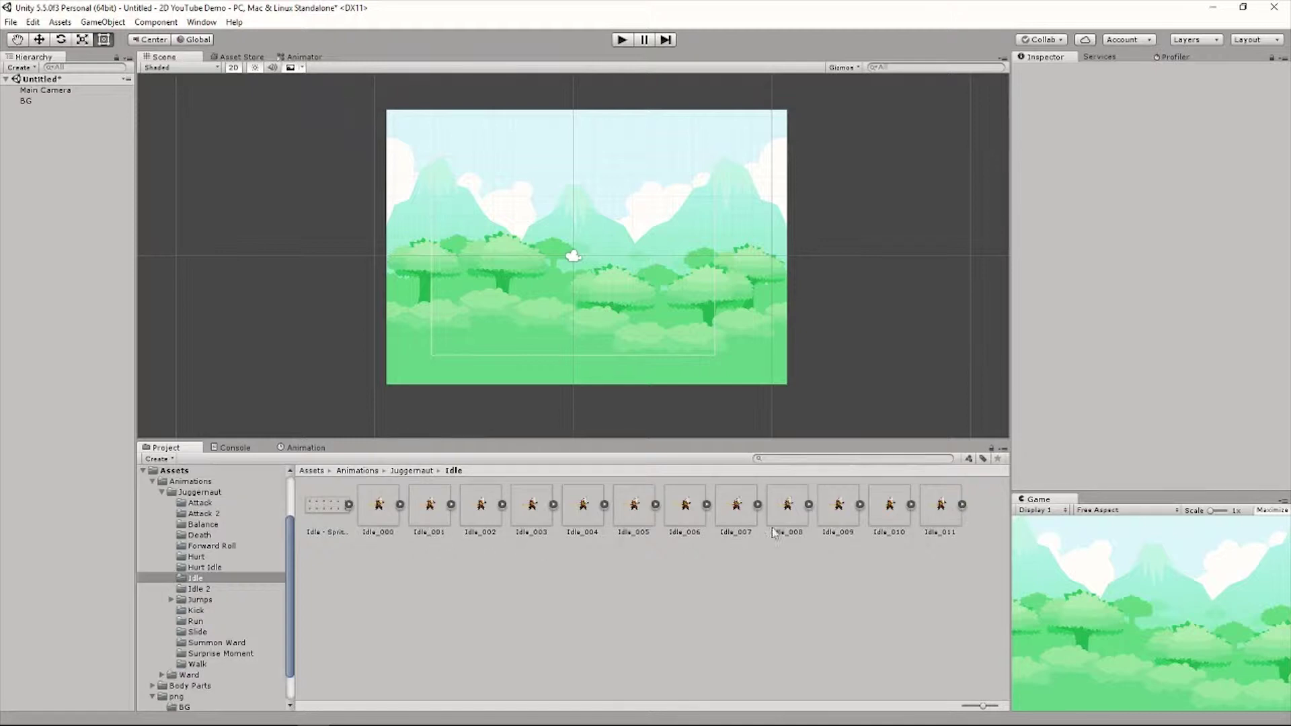
drag(371, 512, 531, 264)
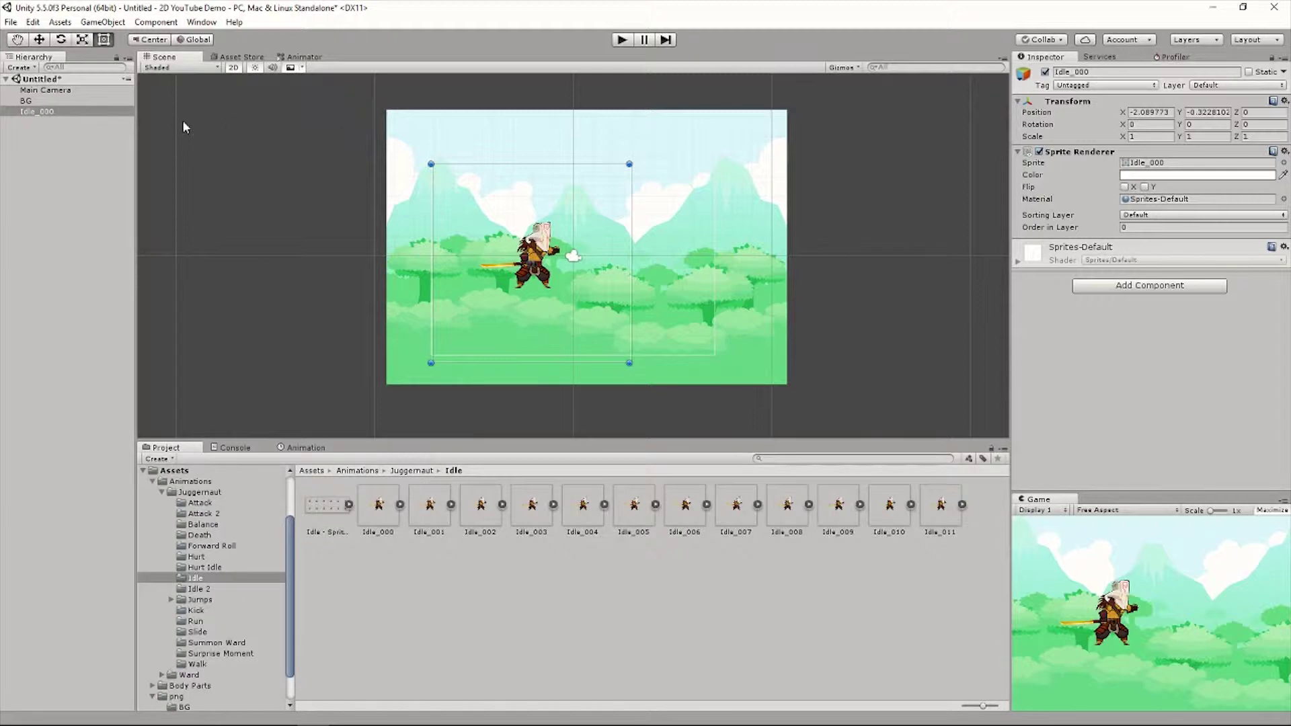
click(74, 124)
click(74, 111)
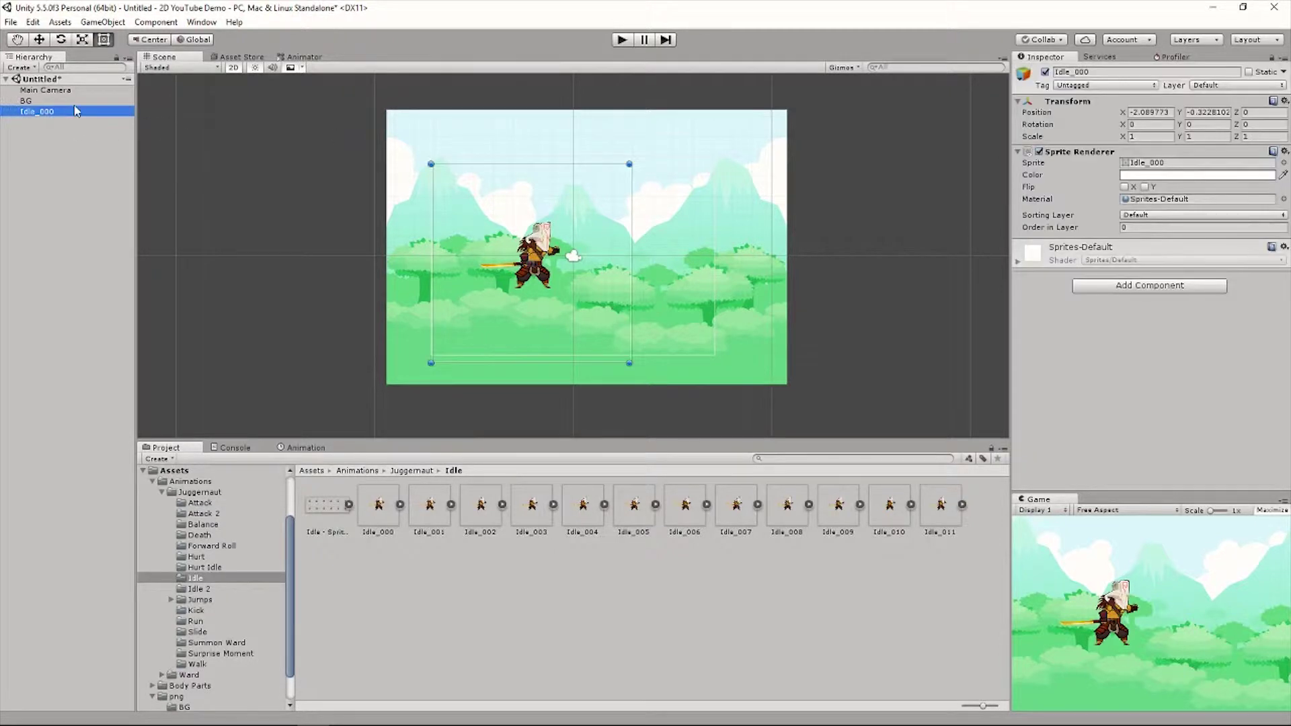
key(F2)
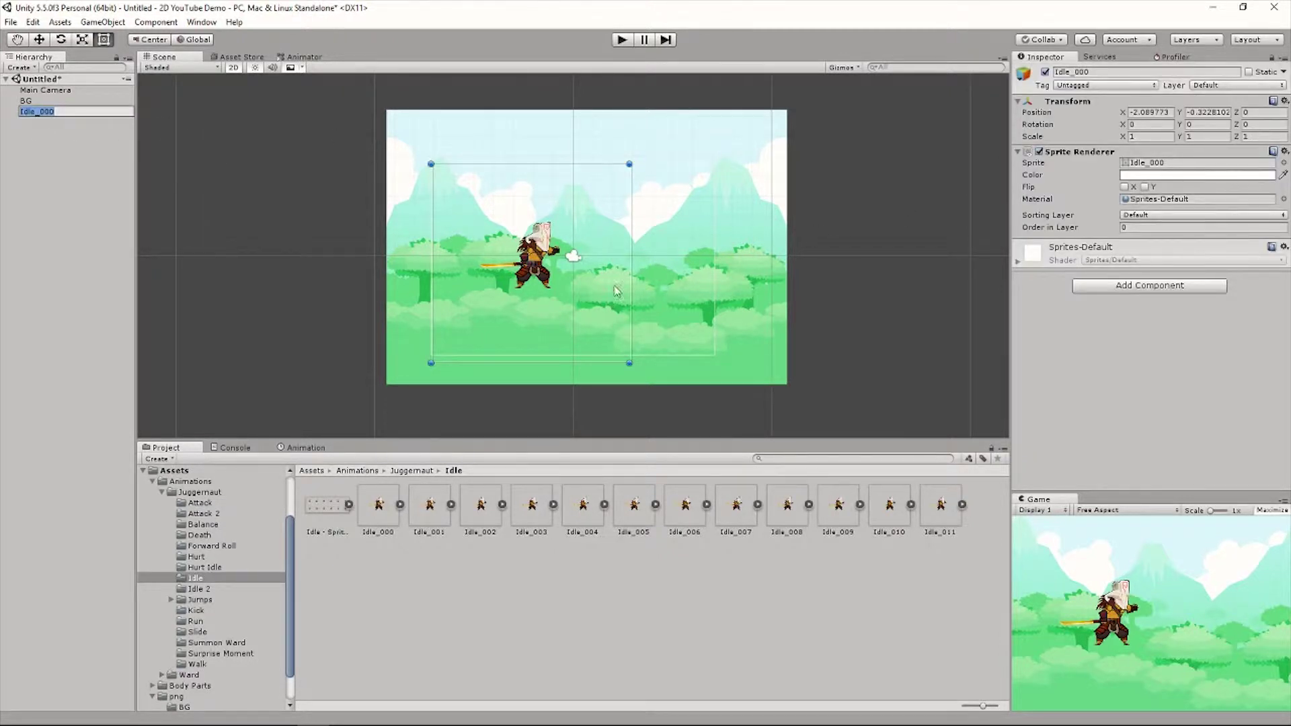
scroll(218, 159, up, 4)
scroll(218, 159, down, 3)
click(133, 240)
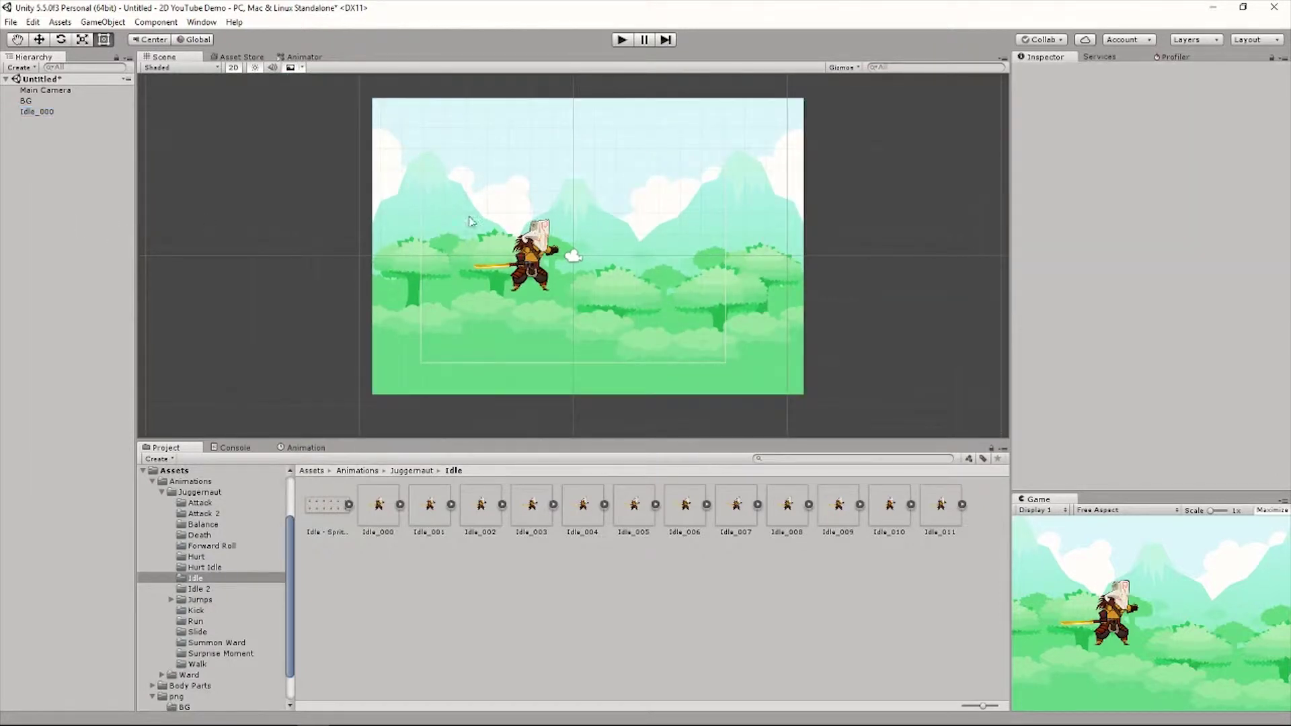
Select the Idle_000 object in the scene and locate its assigned sprite among the project assets.
click(47, 113)
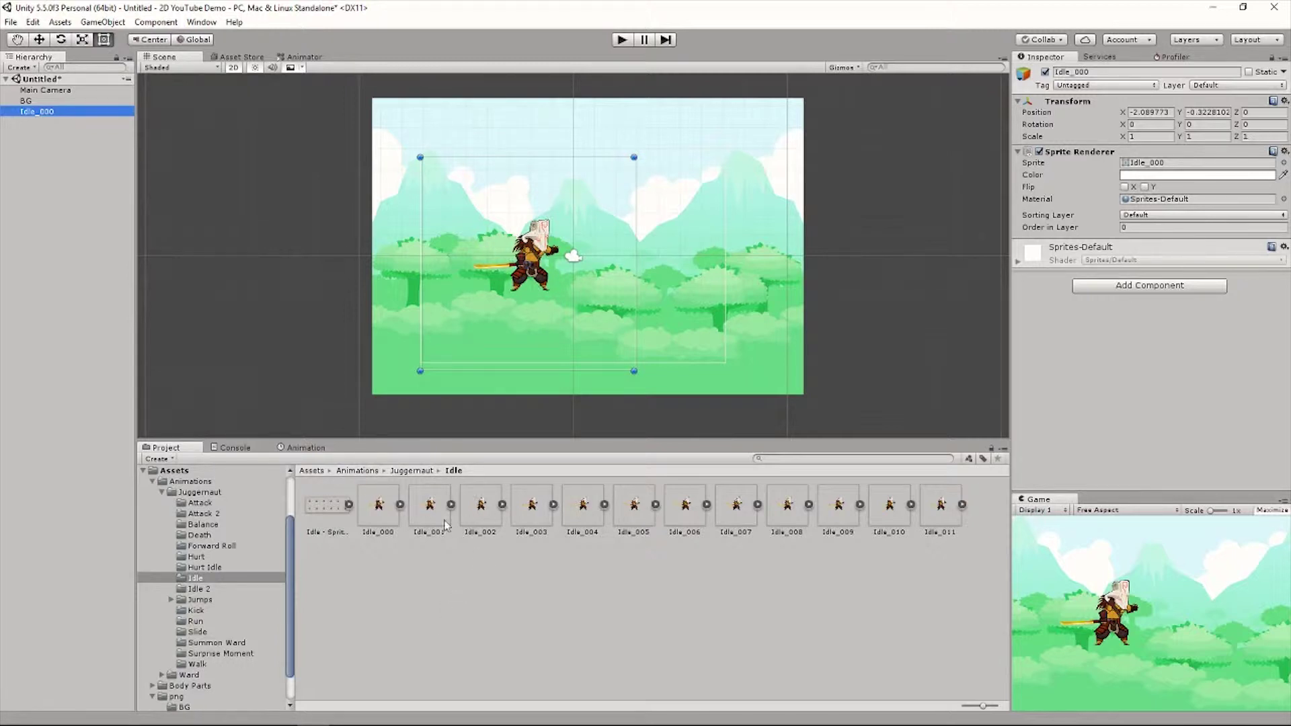
click(312, 471)
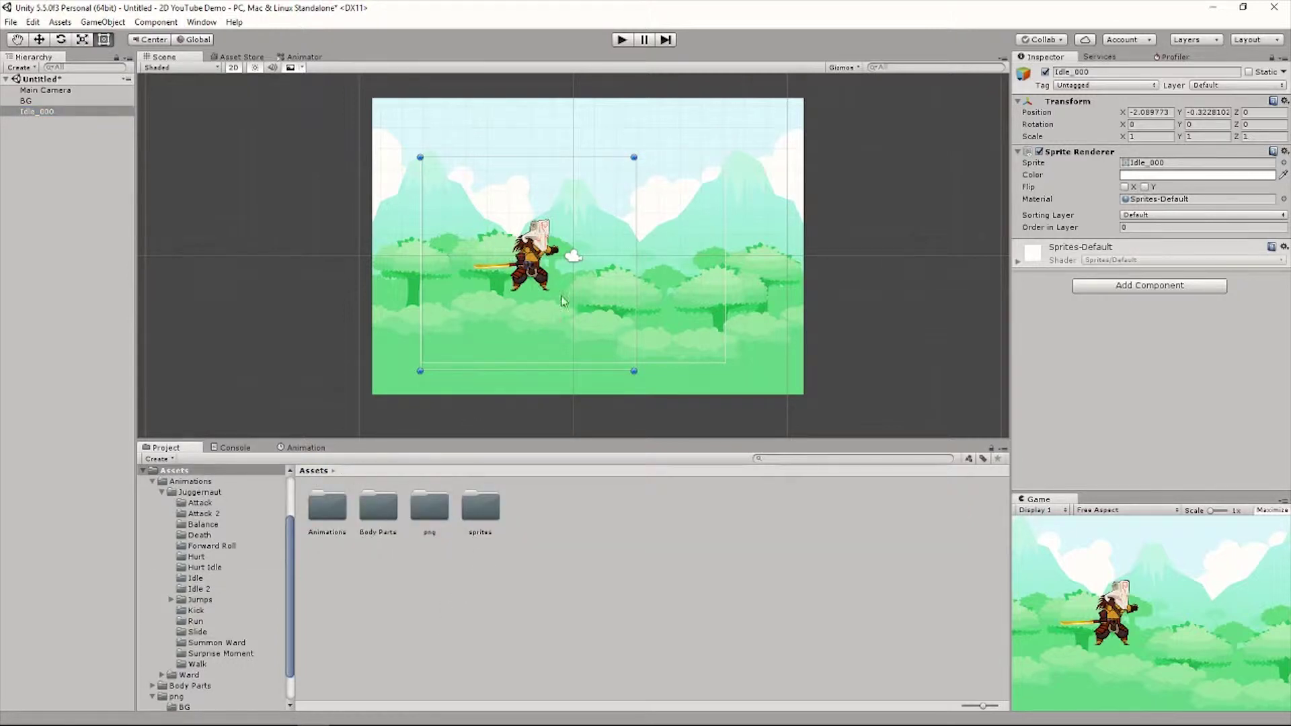
click(94, 114)
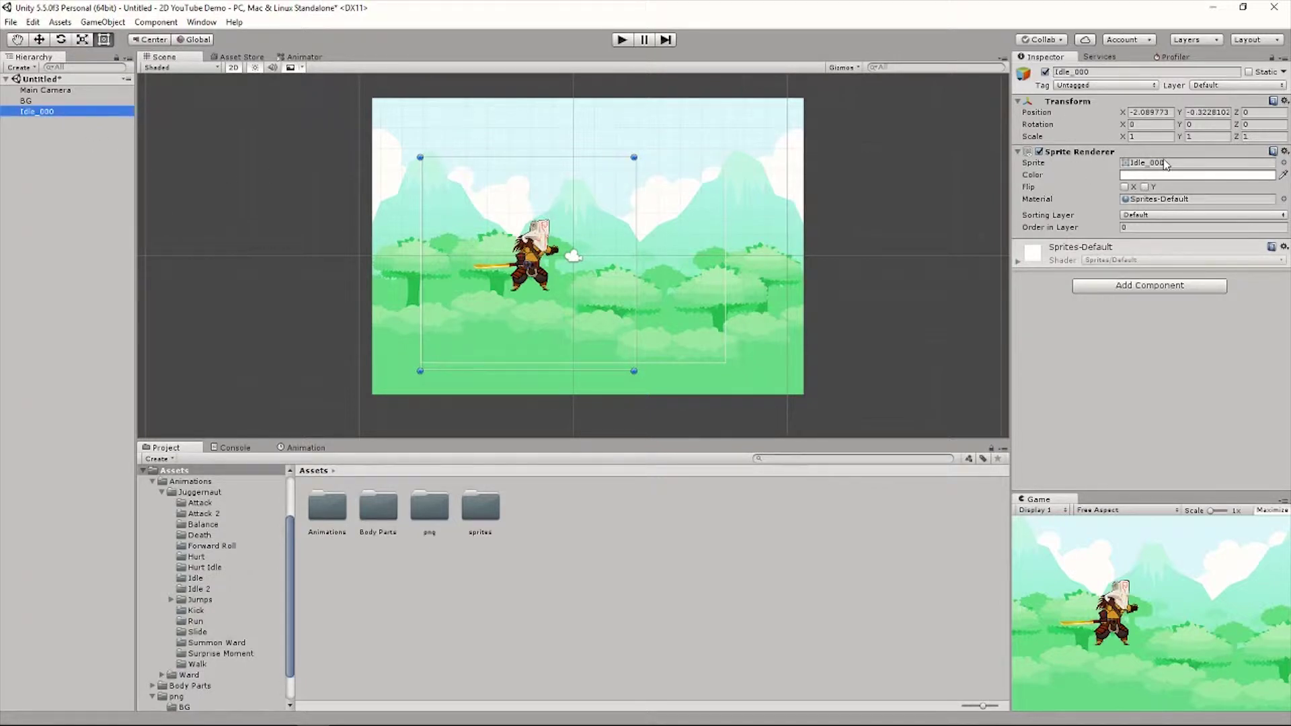
click(1152, 162)
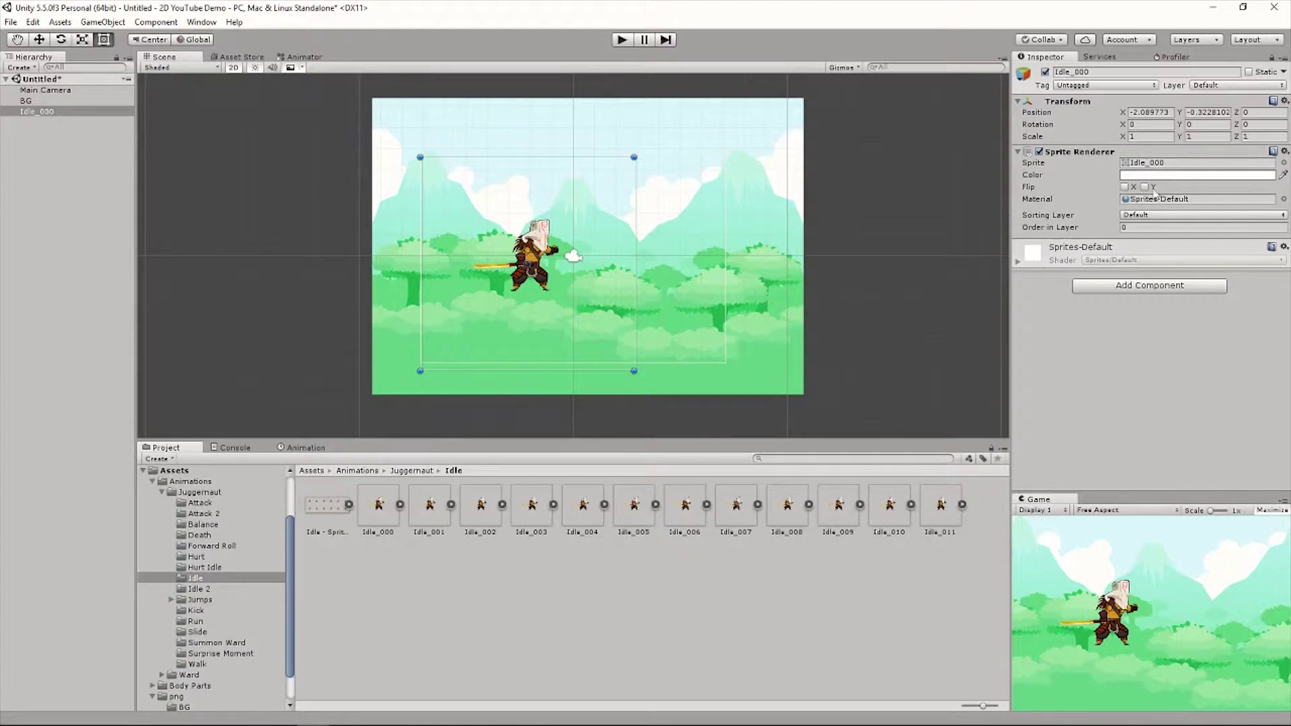
Create an animation clip from the sprites Idle_000 through Idle_011 on the Idle_000 scene object and save it as Idle.
click(376, 521)
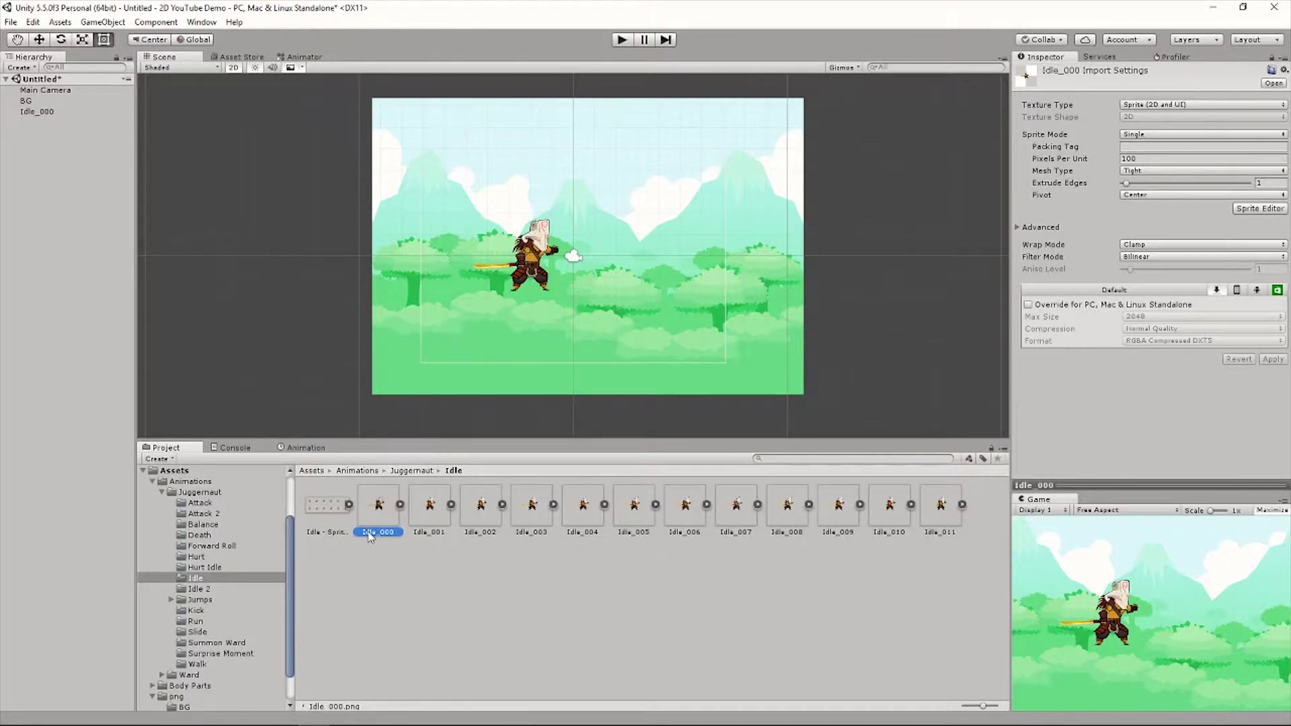
shift+click(935, 517)
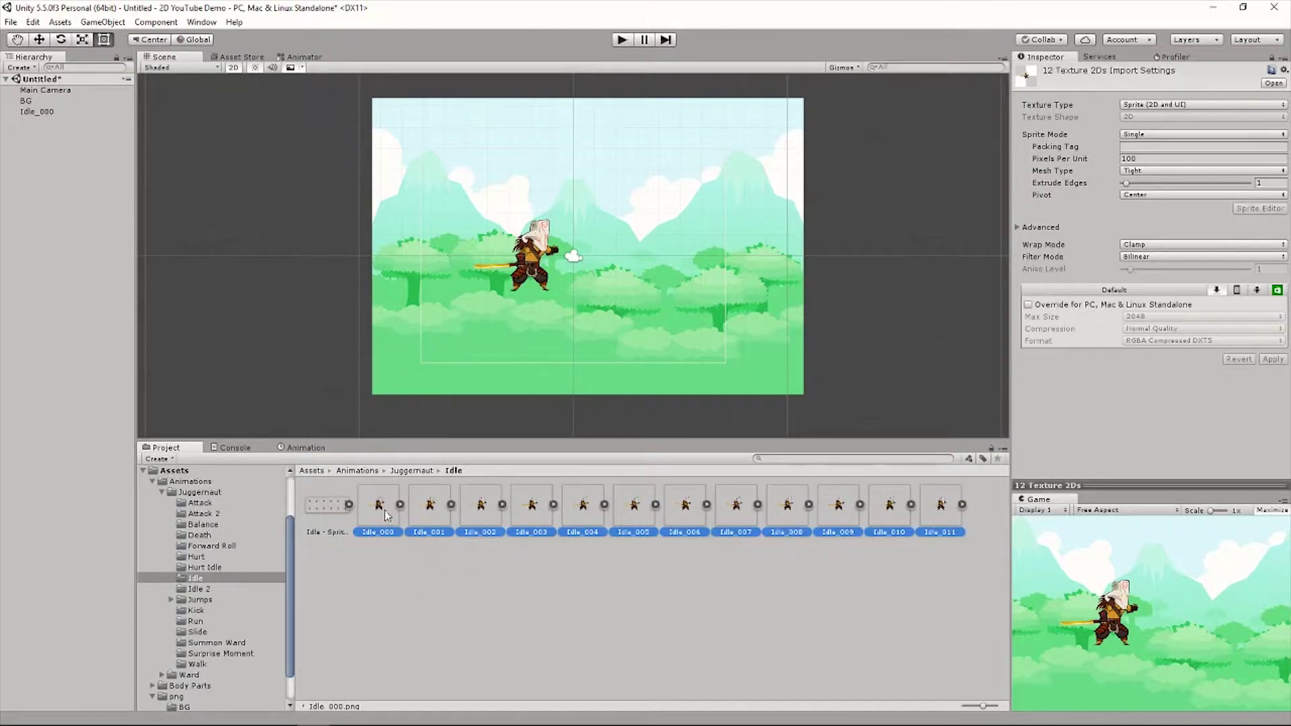
drag(372, 510, 46, 115)
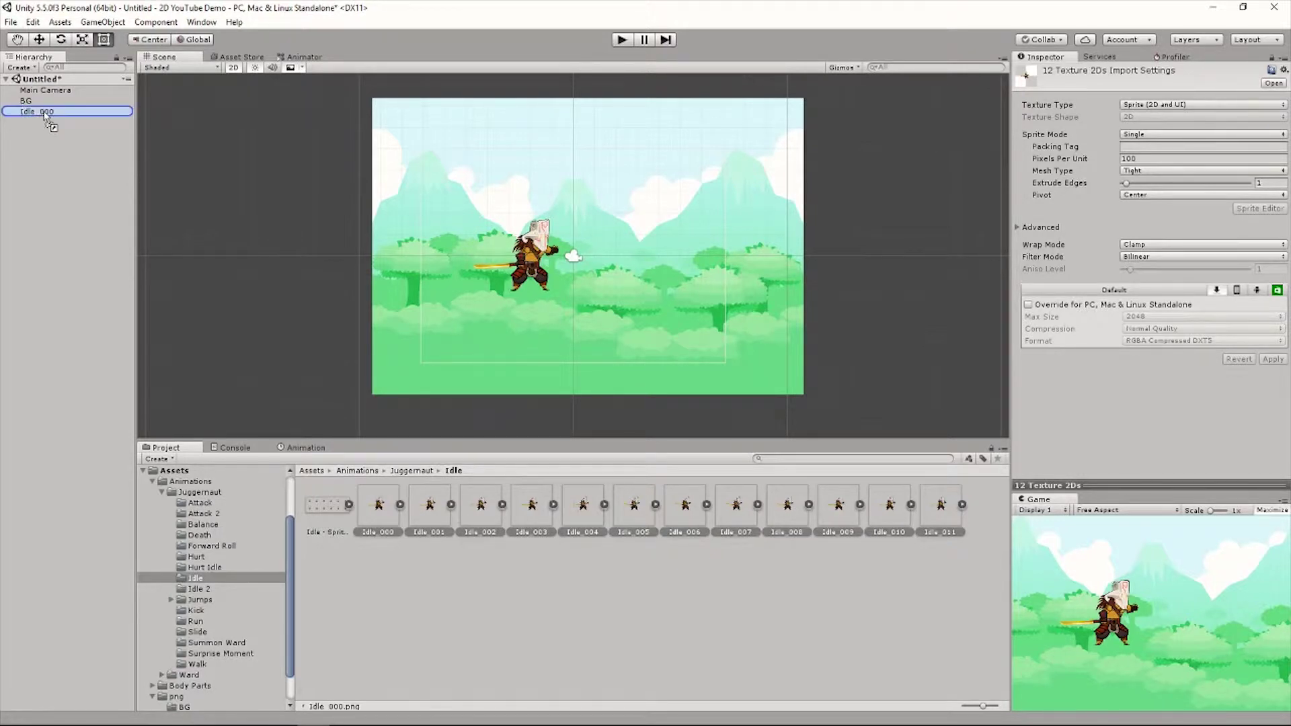
drag(45, 115, 44, 114)
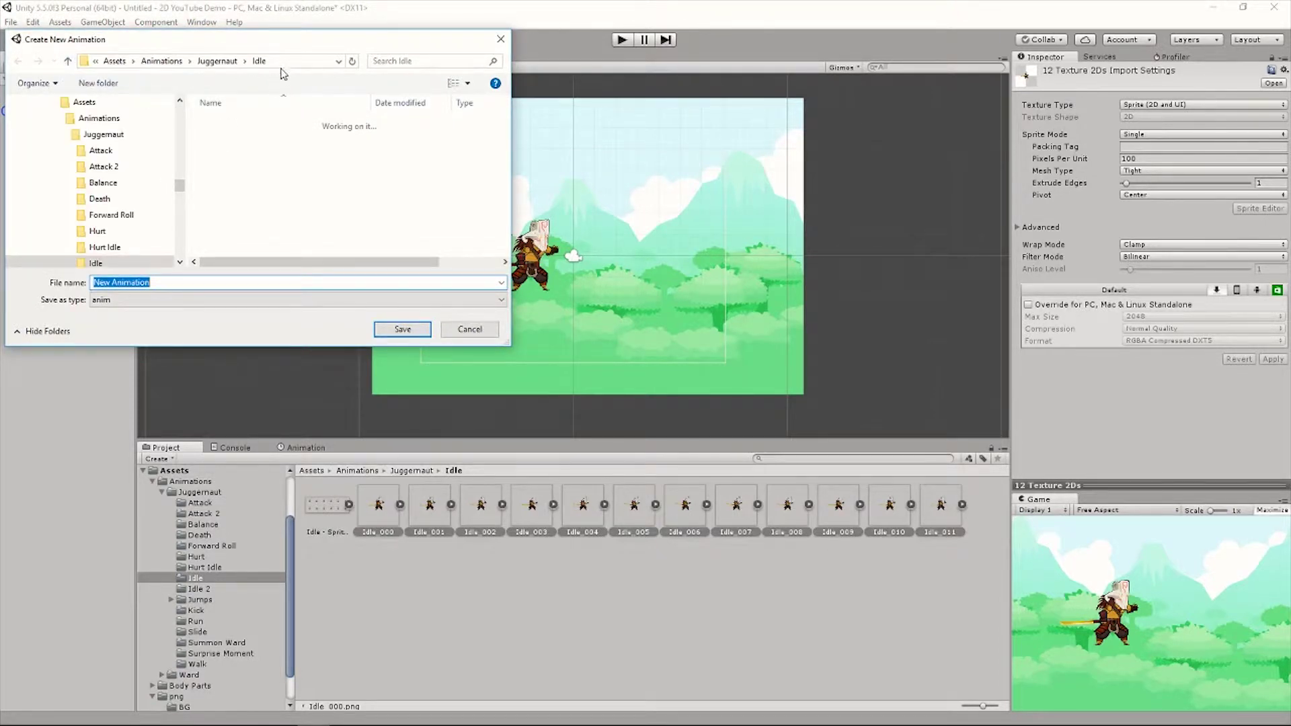
drag(300, 48, 530, 149)
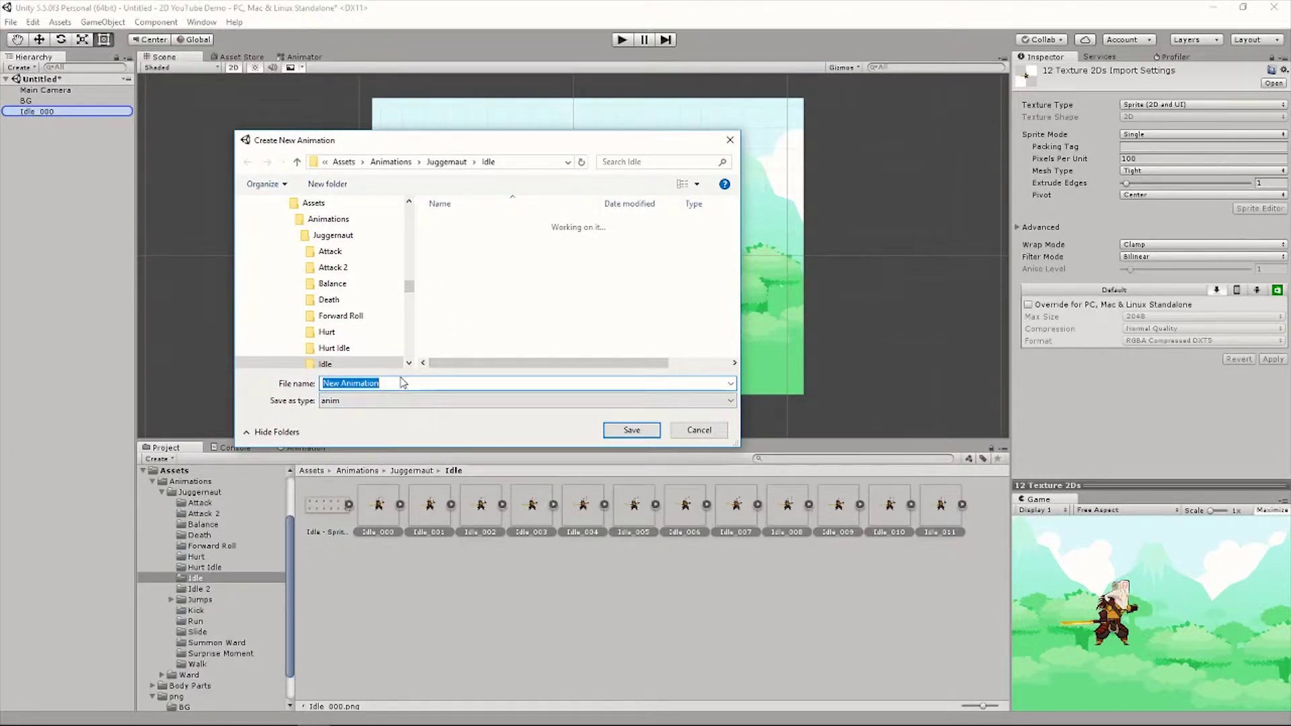
text(Idle)
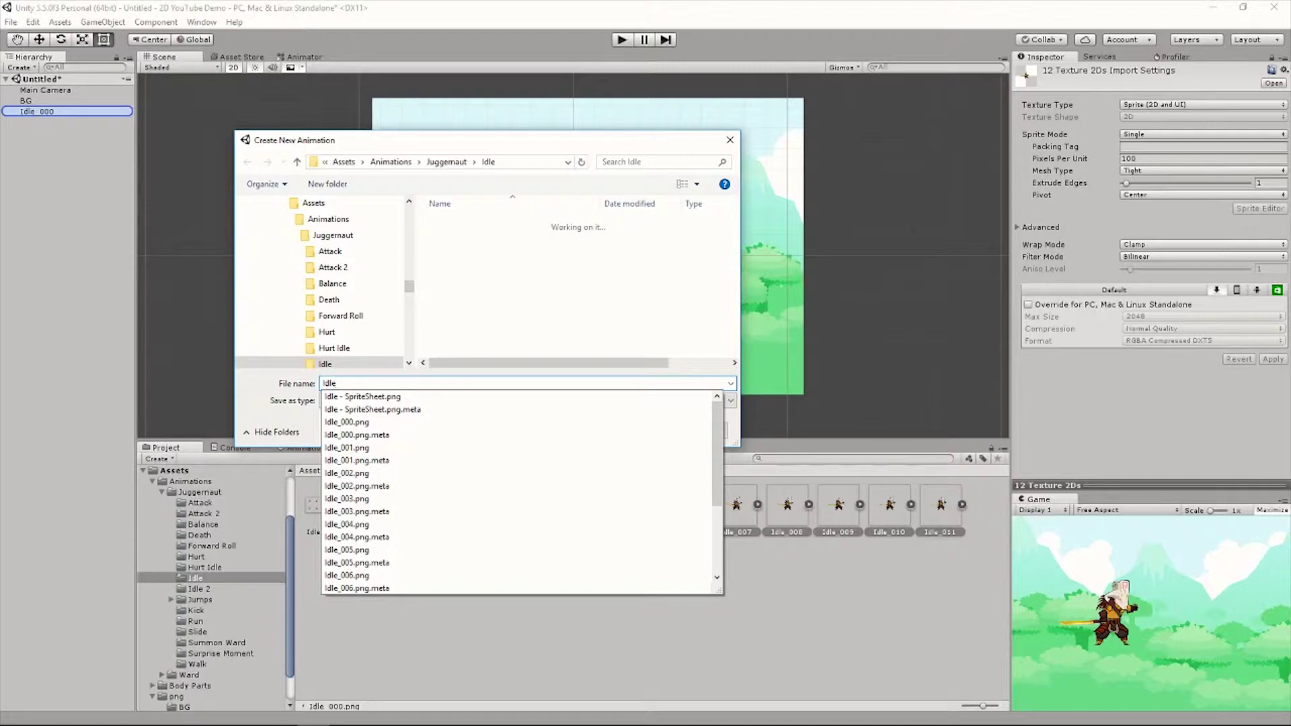
key(Return)
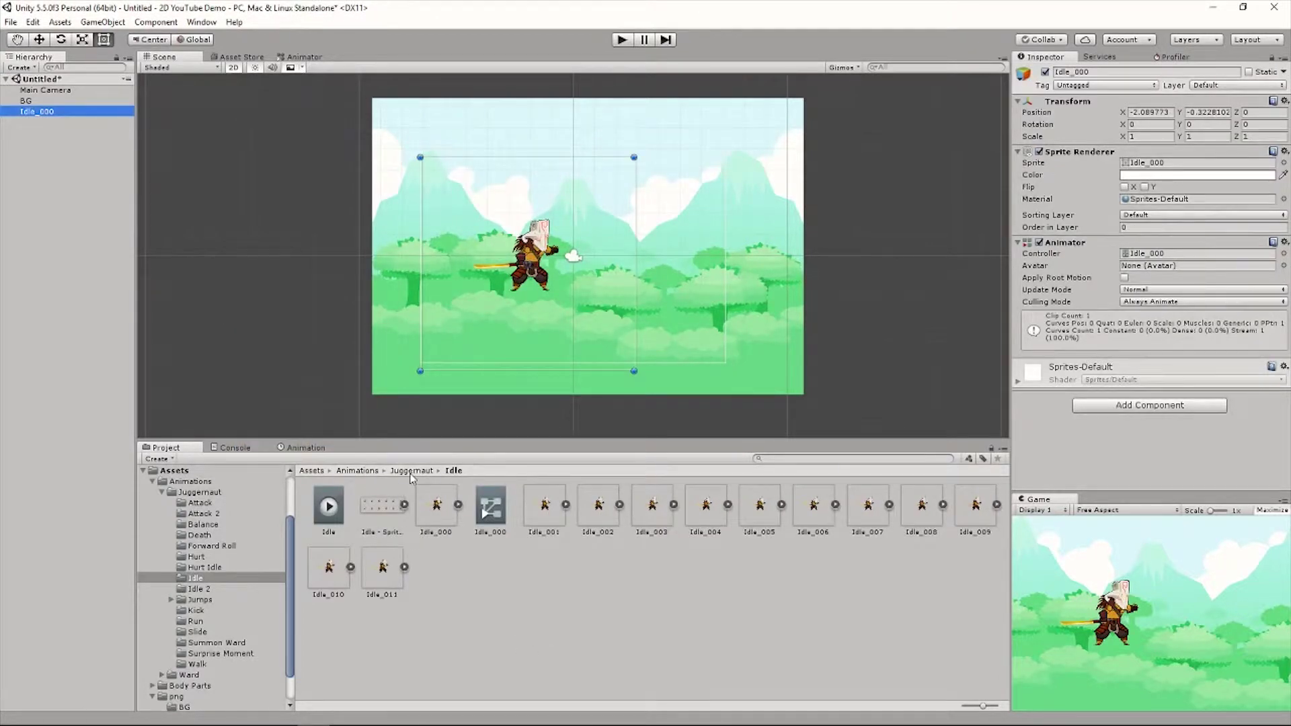
Examine the new Idle animation clip and the Idle_000 animator controller among the Idle folder's assets.
click(487, 513)
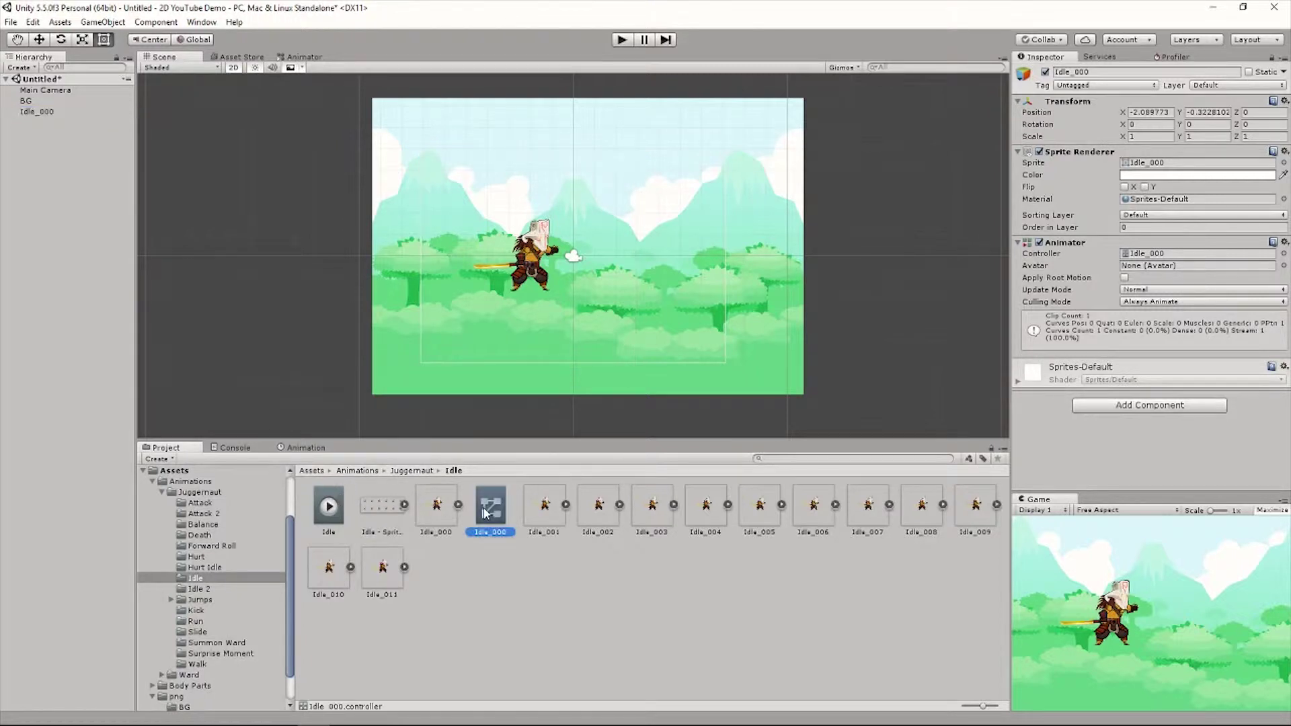
click(504, 562)
click(327, 511)
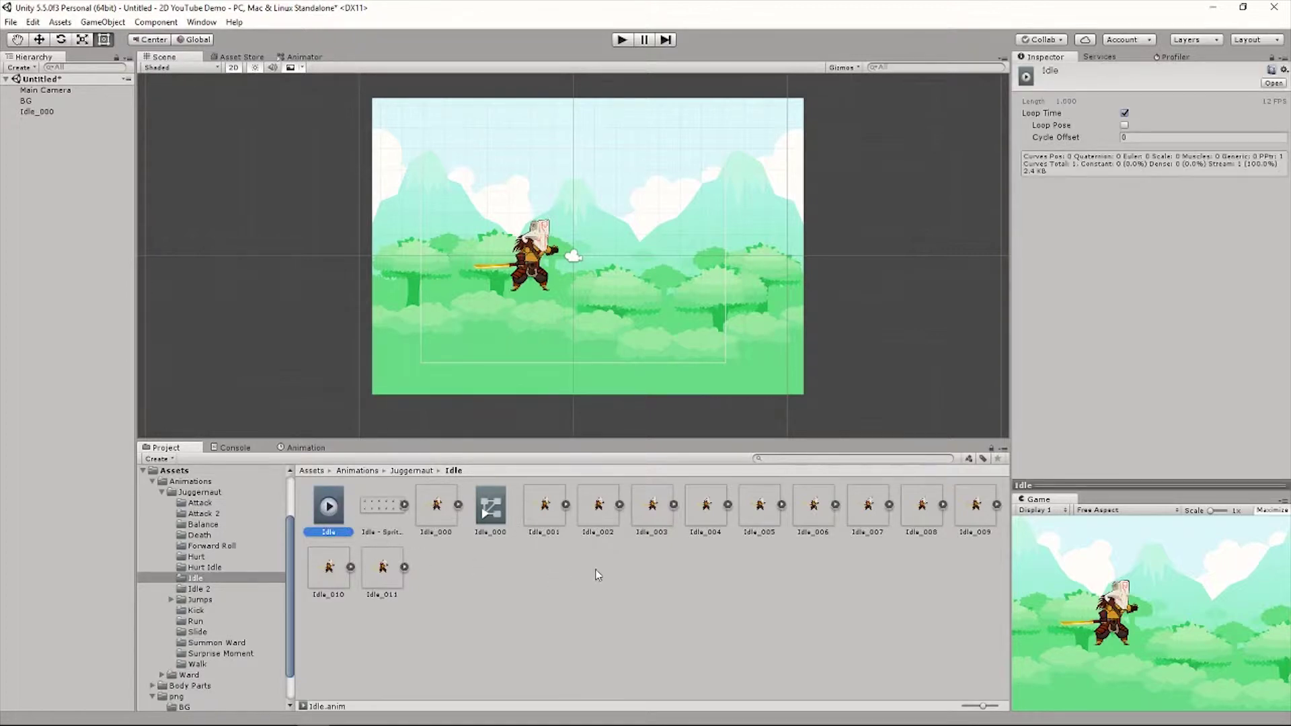
click(599, 575)
click(328, 506)
click(490, 506)
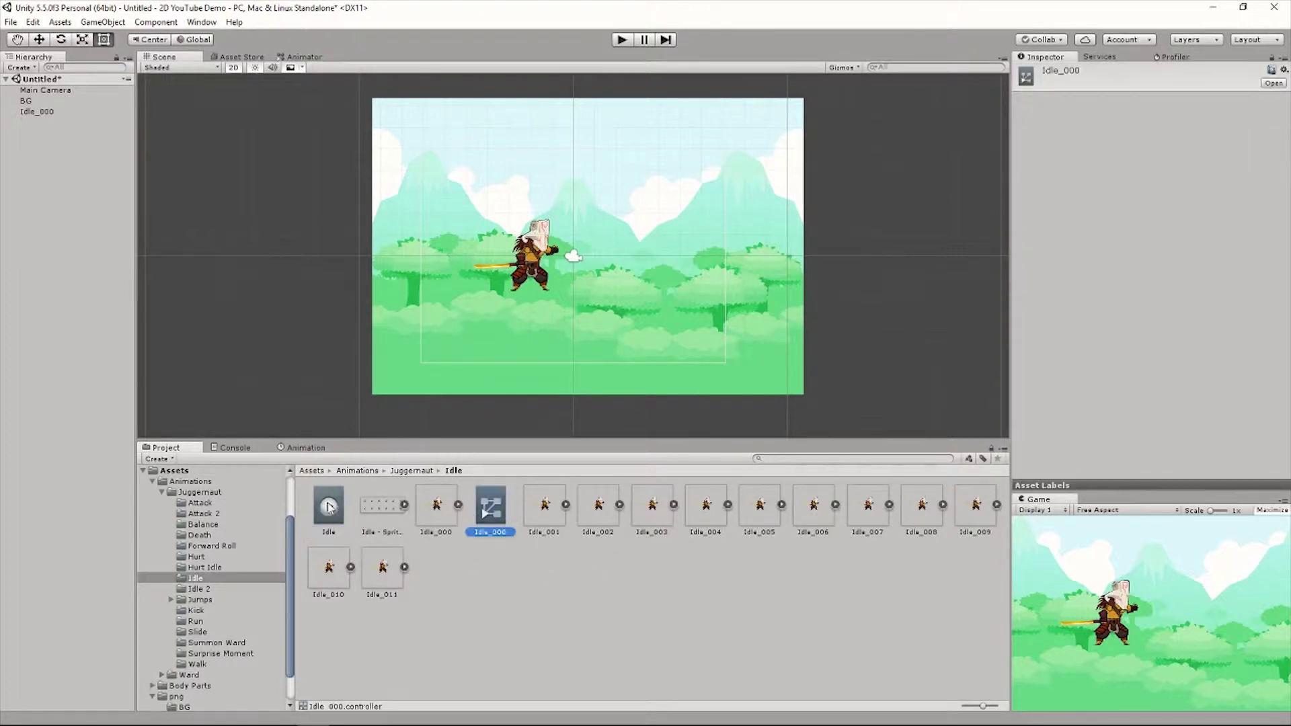
click(329, 506)
click(491, 505)
click(329, 505)
click(490, 505)
click(330, 511)
click(499, 517)
click(332, 509)
click(496, 505)
click(329, 514)
click(480, 518)
Look over the Animation and Animator windows and where each of them can be opened.
click(304, 448)
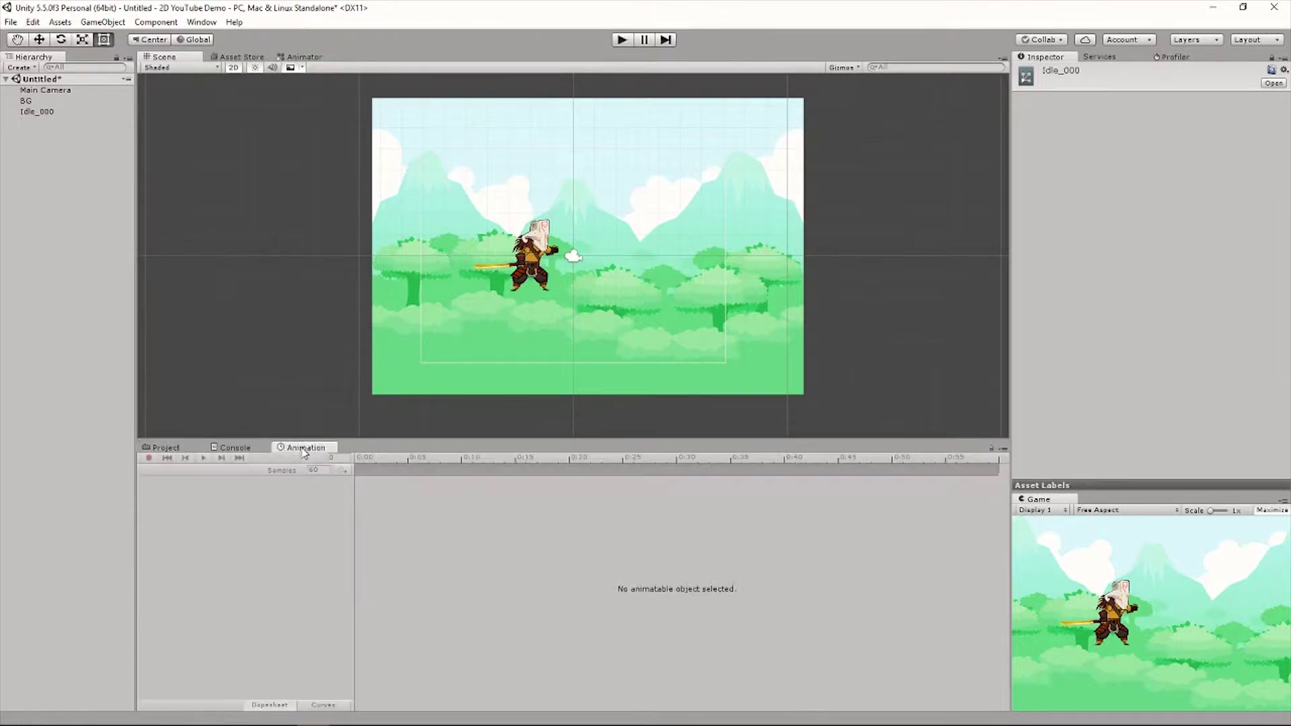
click(306, 58)
click(306, 57)
click(161, 57)
click(165, 447)
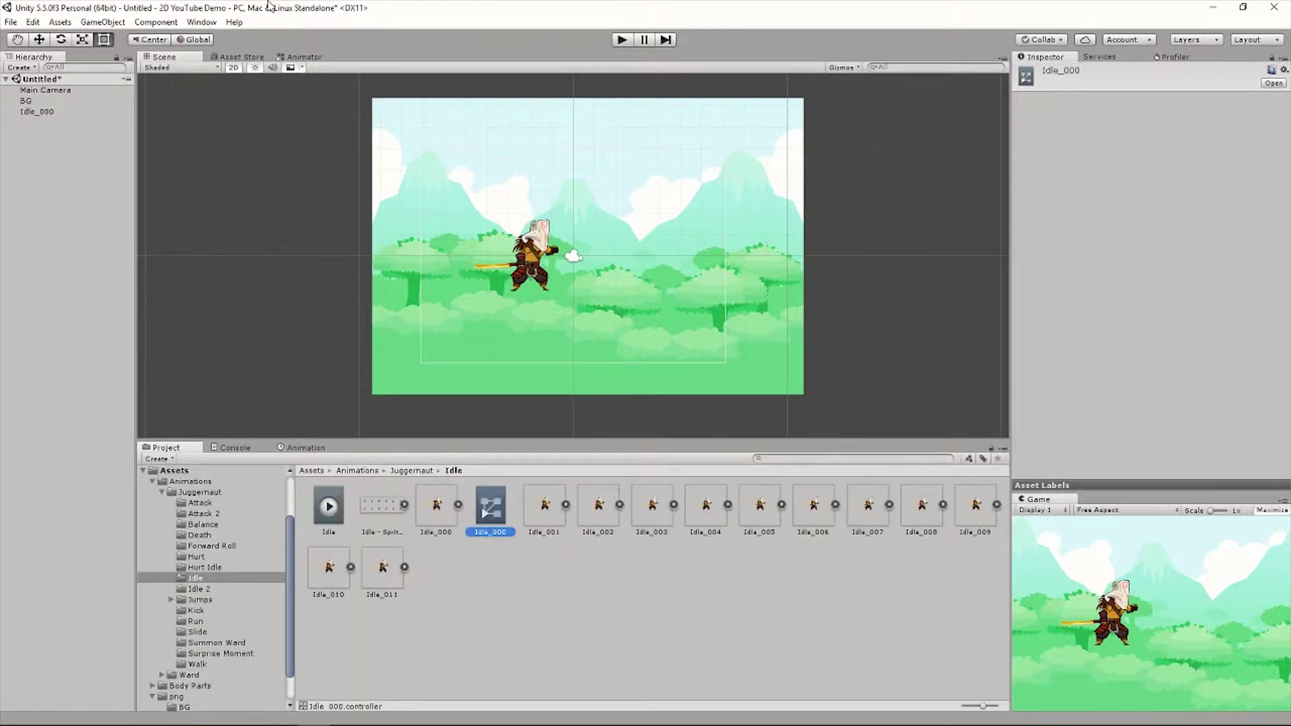
click(200, 22)
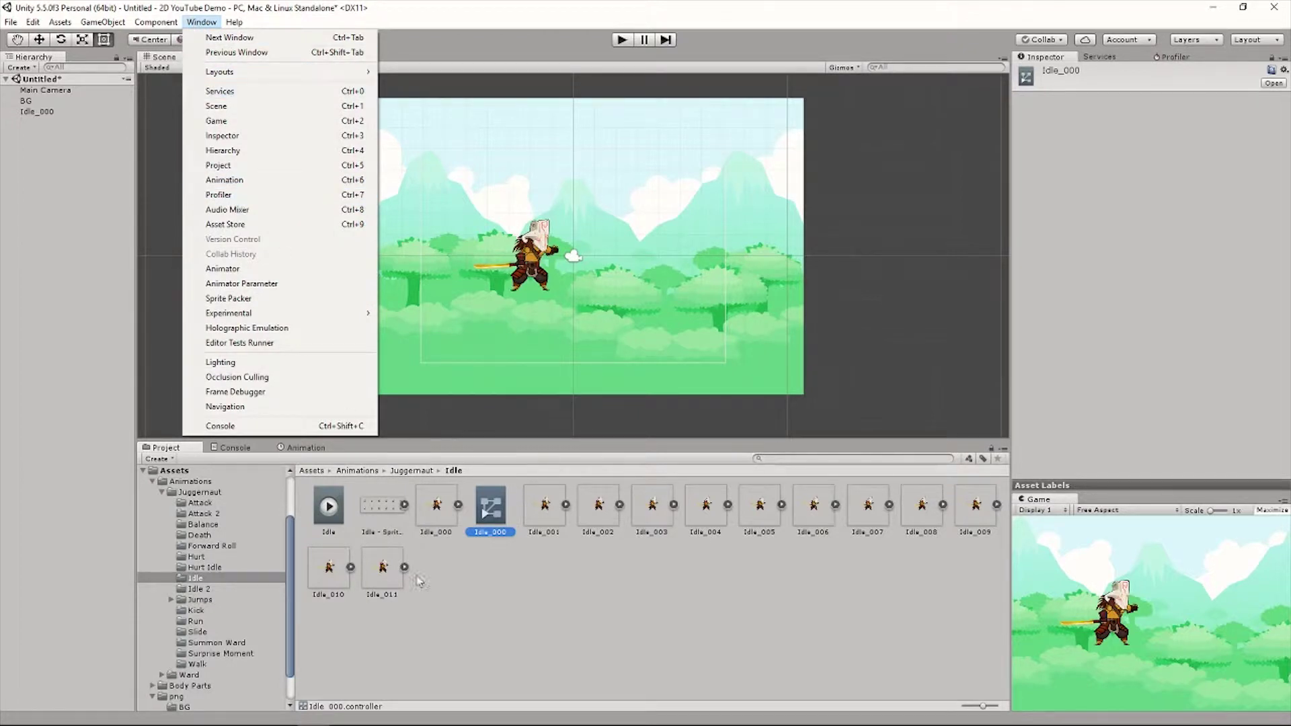
click(246, 180)
click(201, 23)
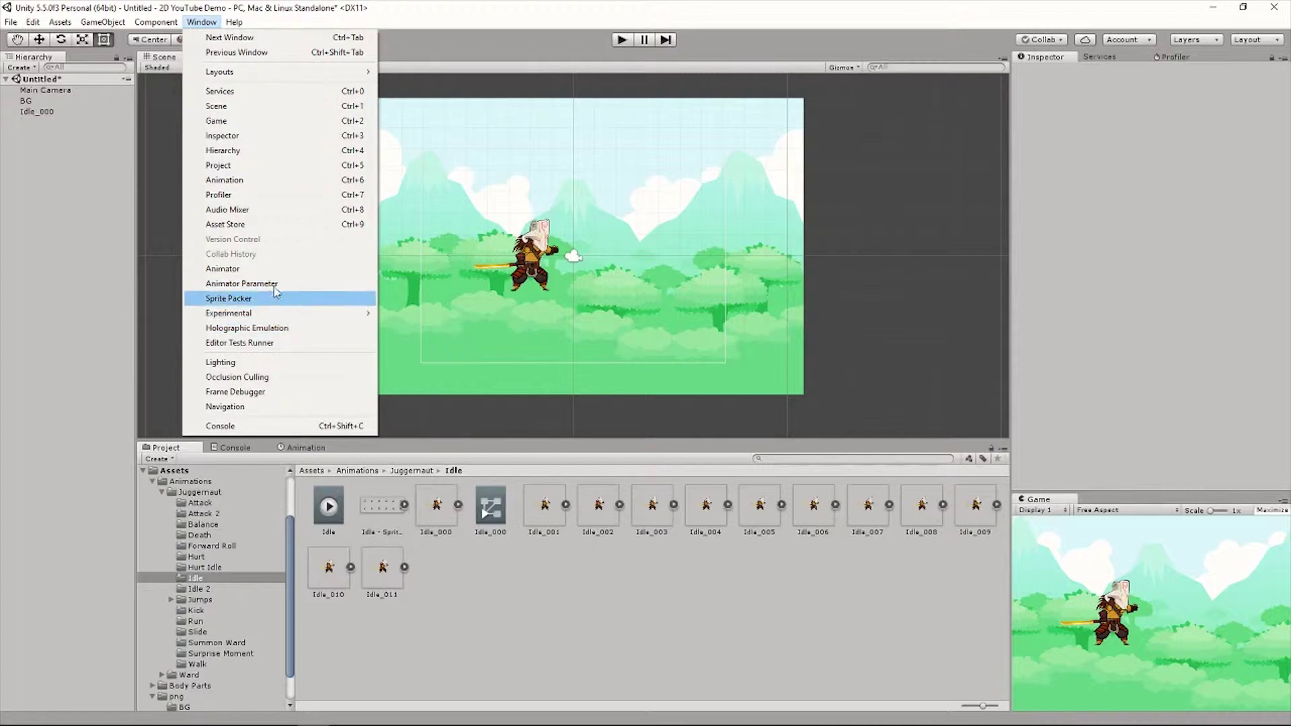
click(222, 269)
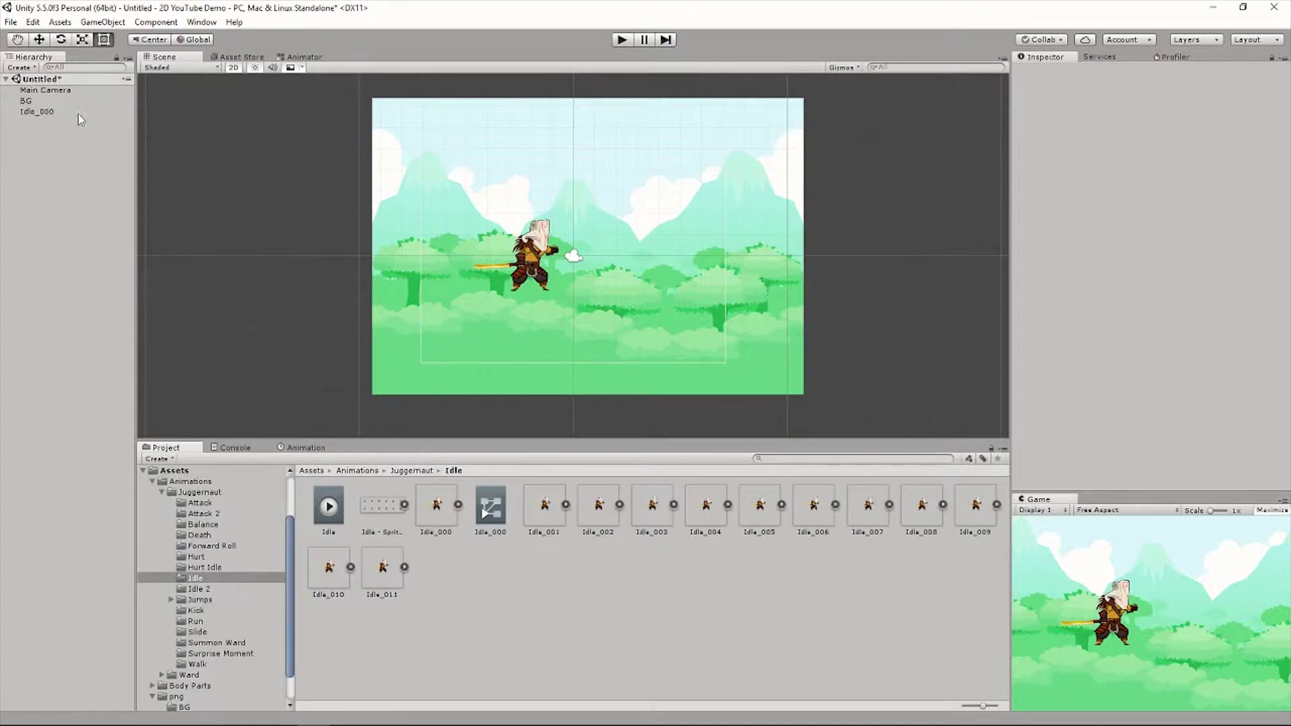
Rename the Idle_000 object in the scene to Players.
click(40, 113)
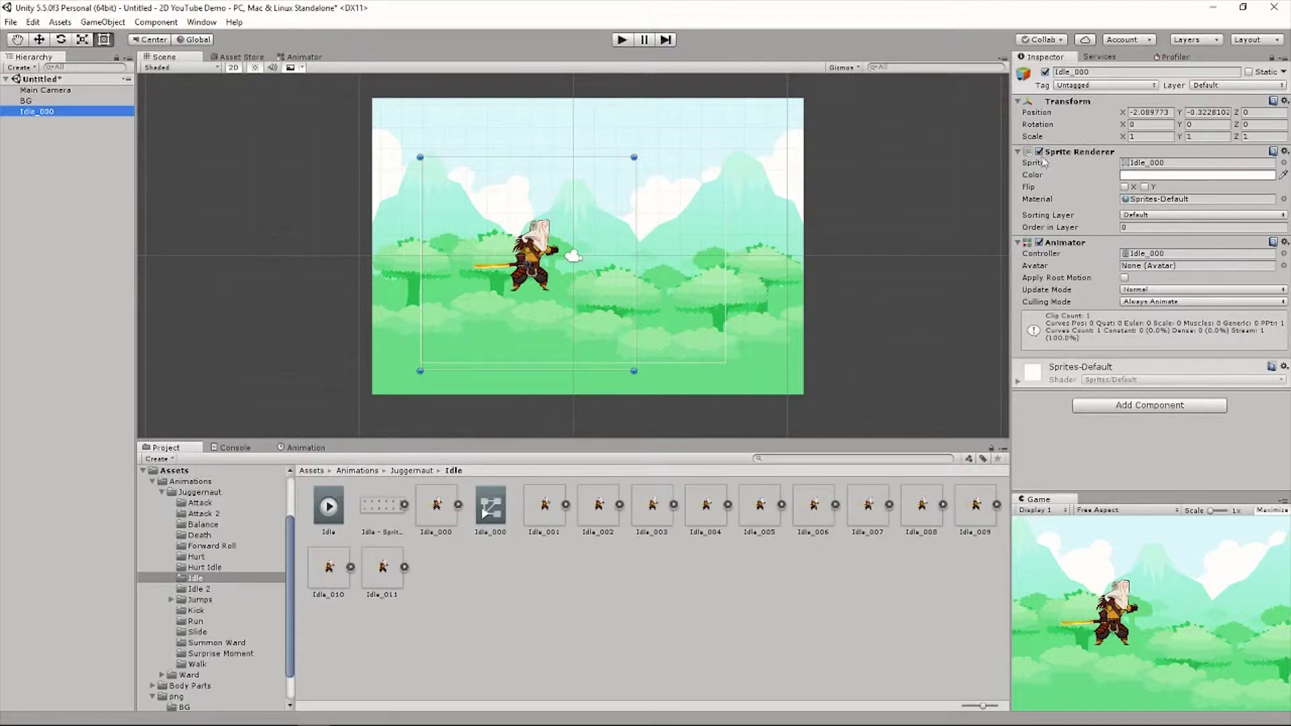
click(1102, 71)
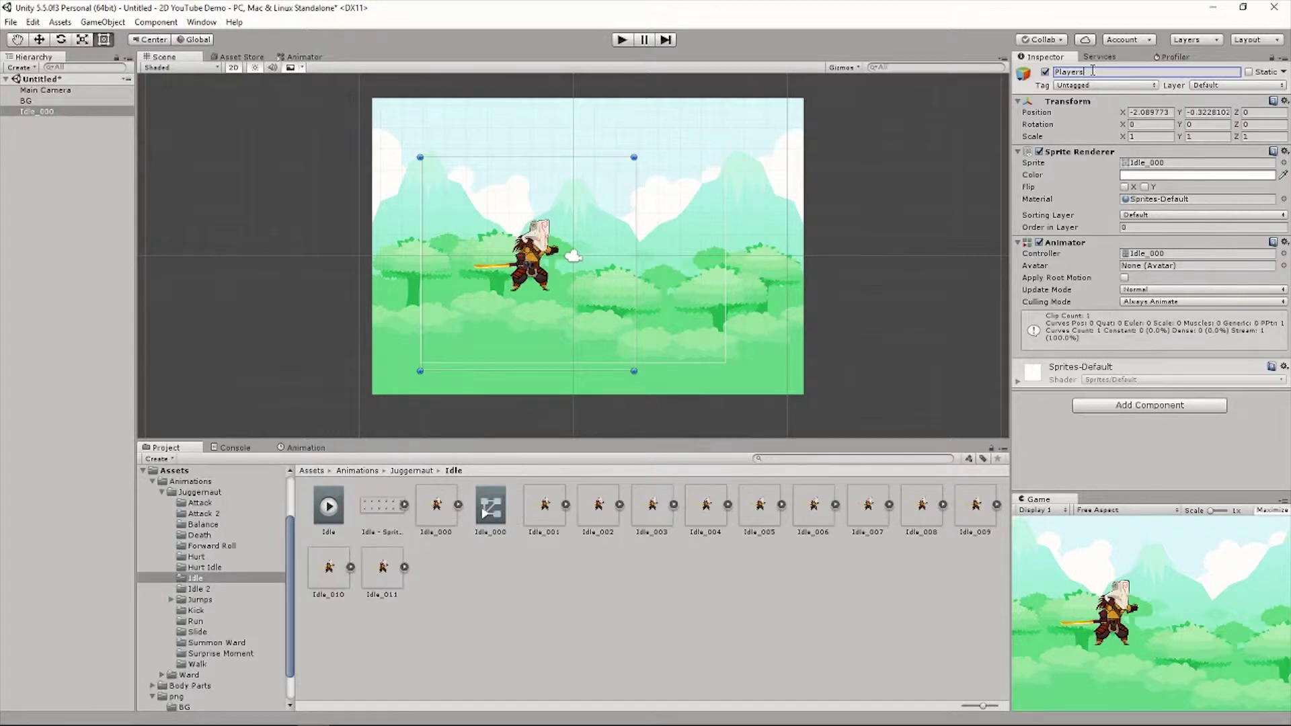
key(Return)
Show the Idle_000 controller's state graph in the Animator and move the Idle state clear of Any State.
click(488, 524)
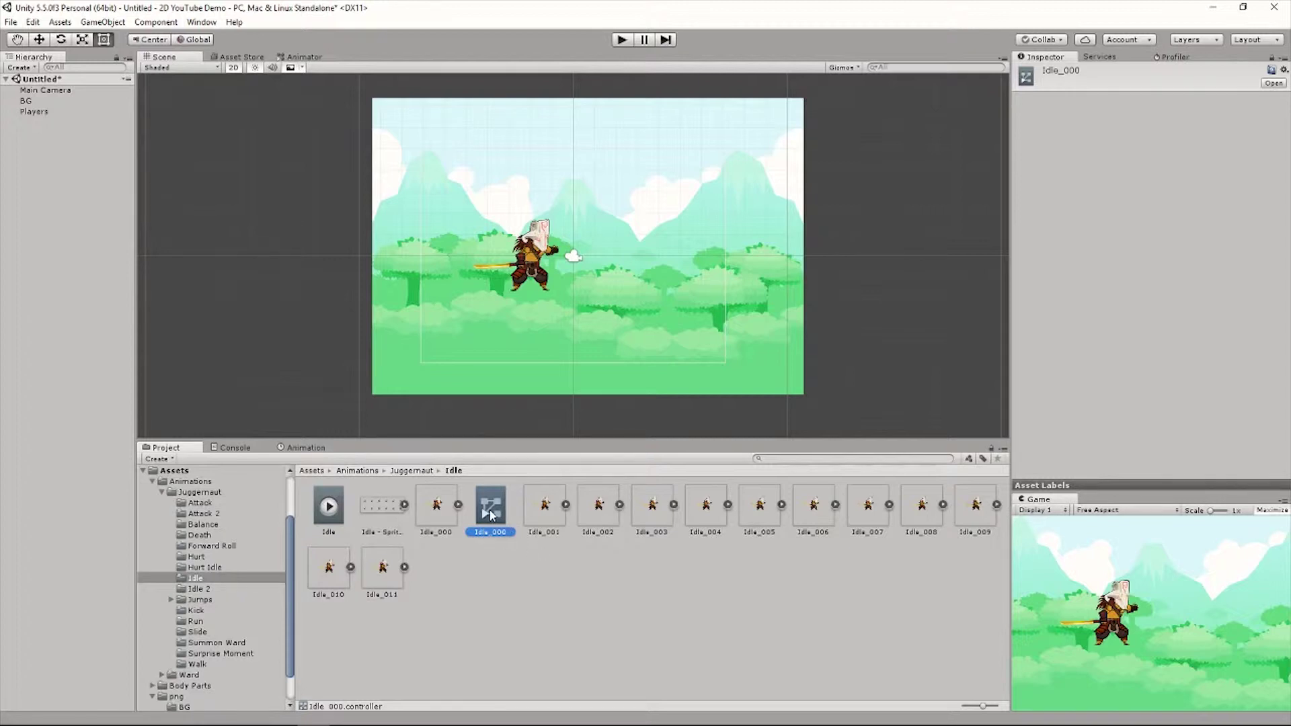
click(304, 57)
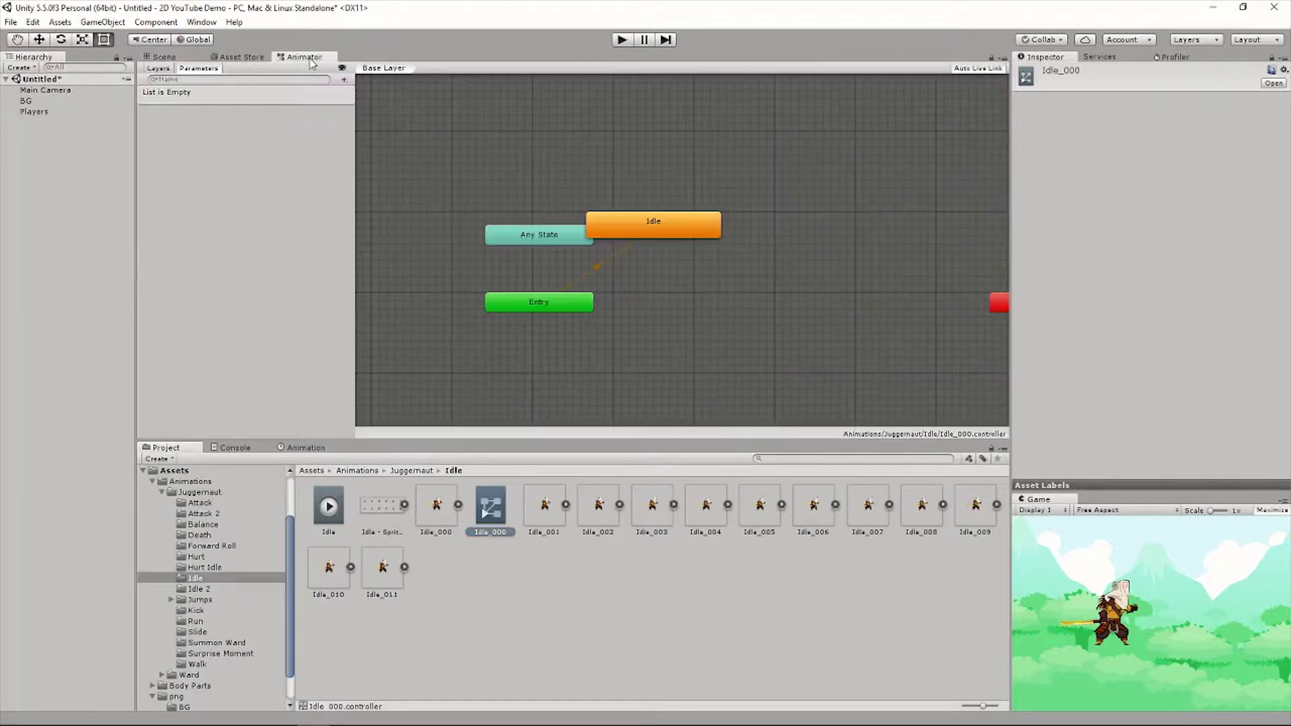
drag(693, 220, 795, 250)
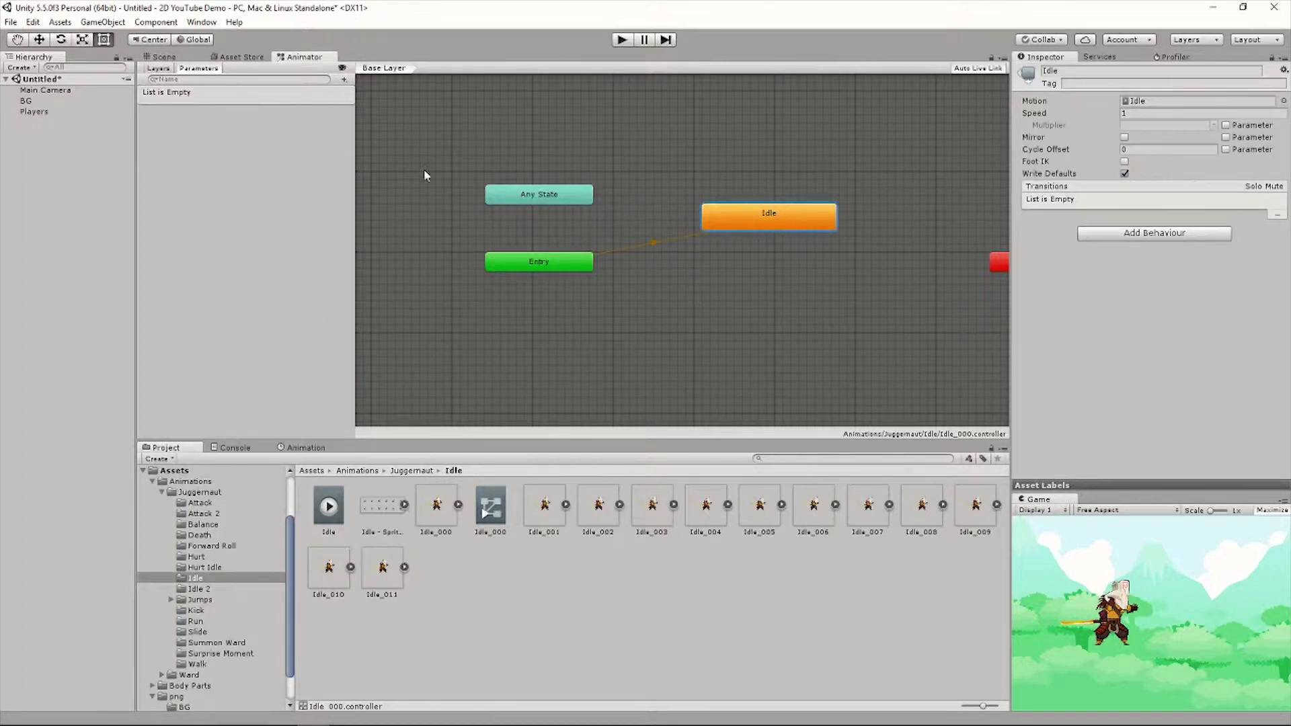
click(525, 356)
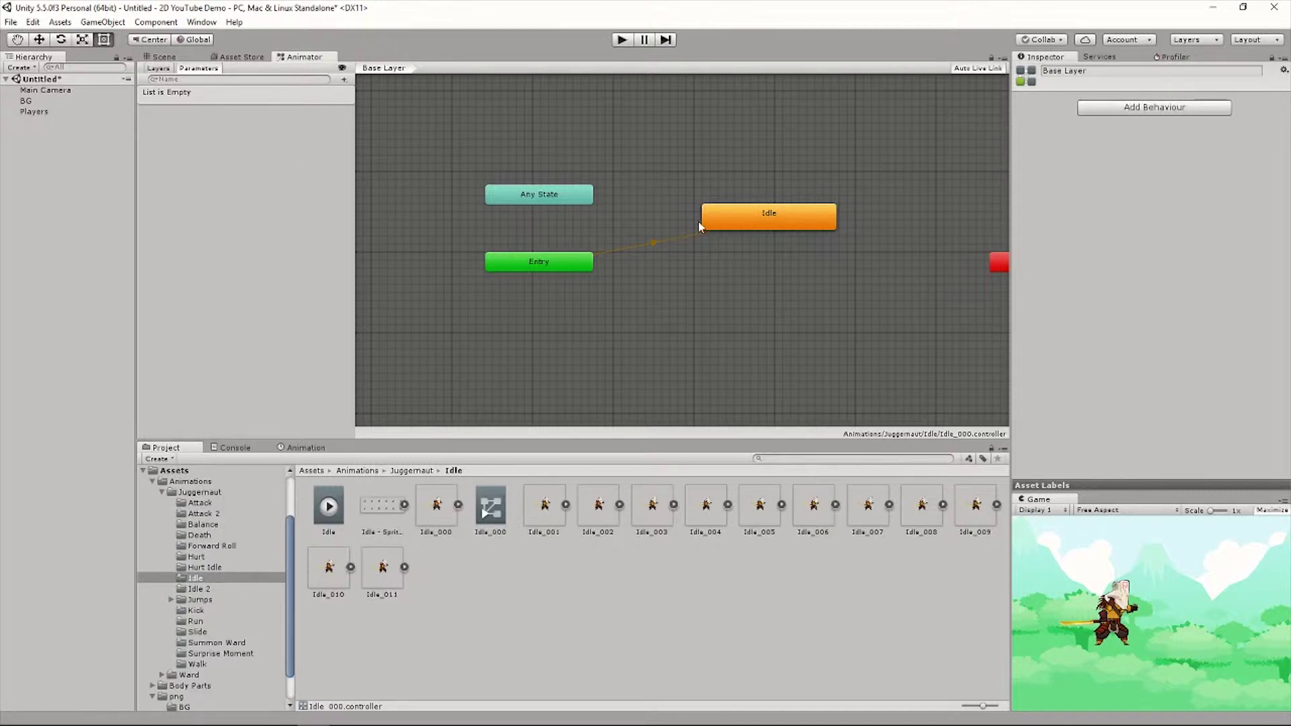
Compare the Idle clip and controller assets with the graph, and reposition the Idle state slightly higher than Any State.
click(328, 510)
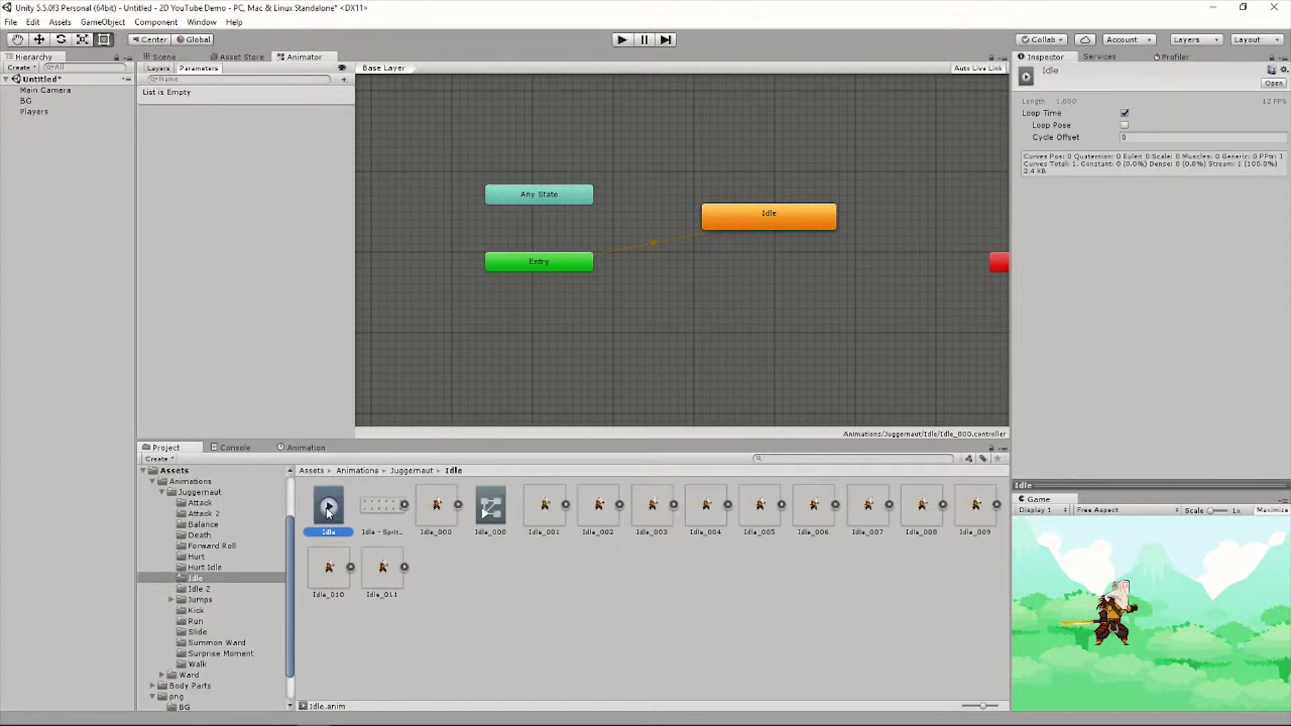
click(764, 209)
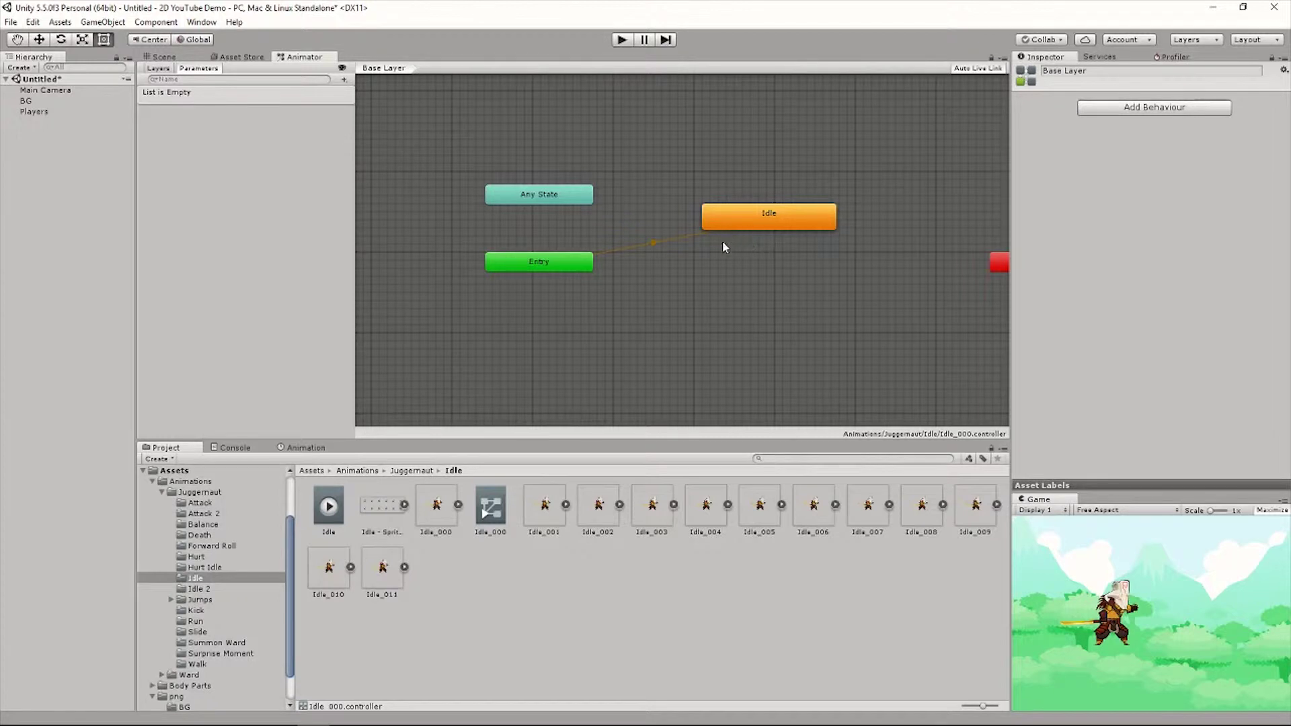
click(501, 522)
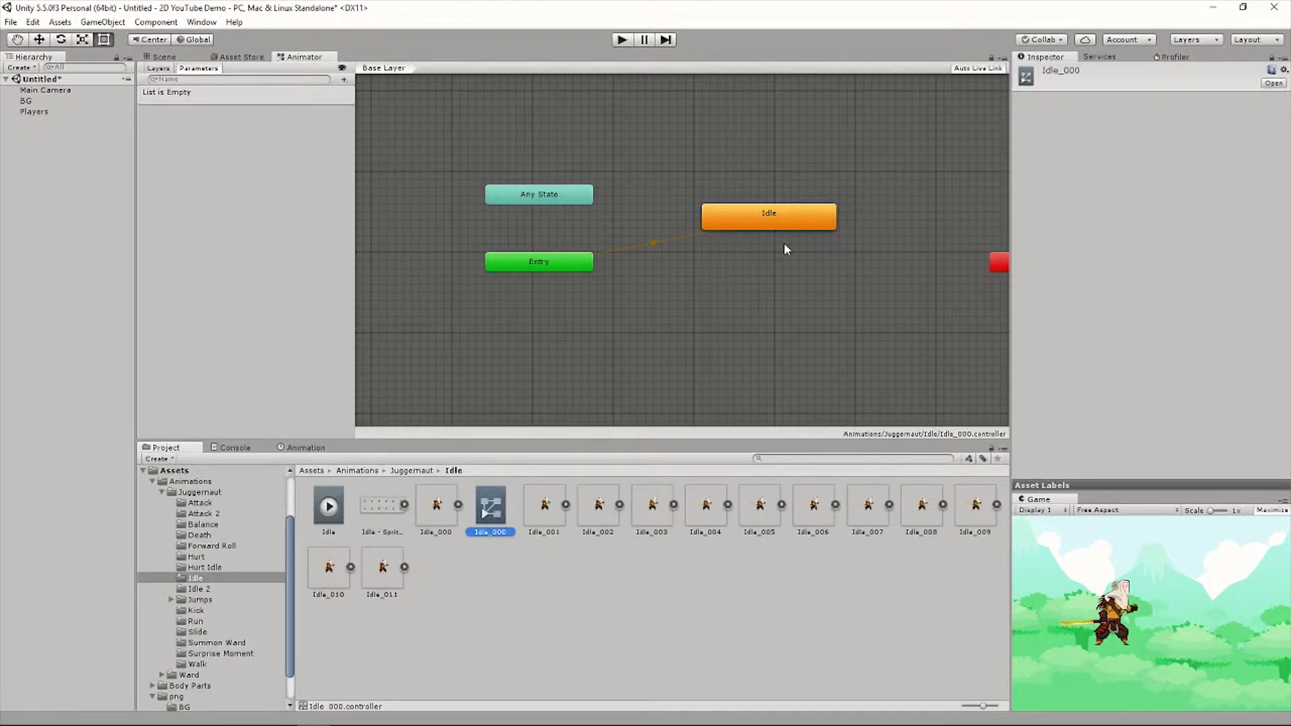
drag(776, 229, 754, 160)
click(758, 268)
click(758, 284)
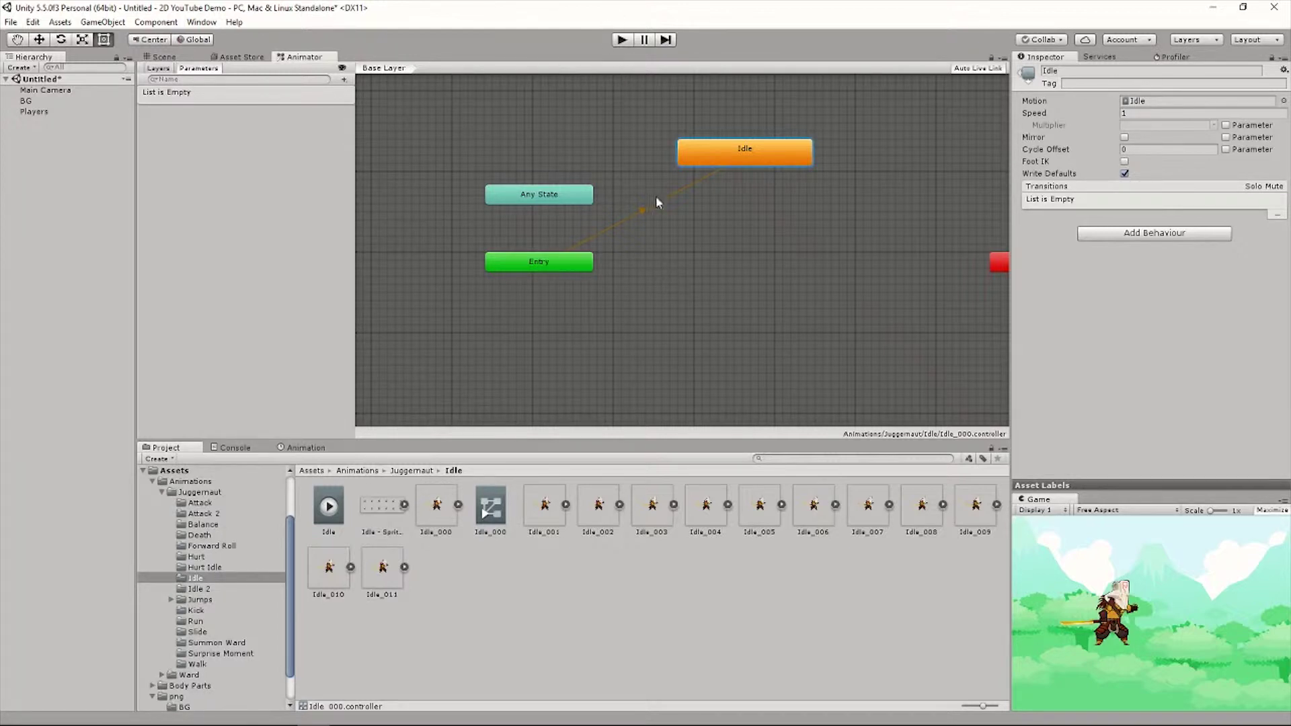
drag(738, 152, 732, 163)
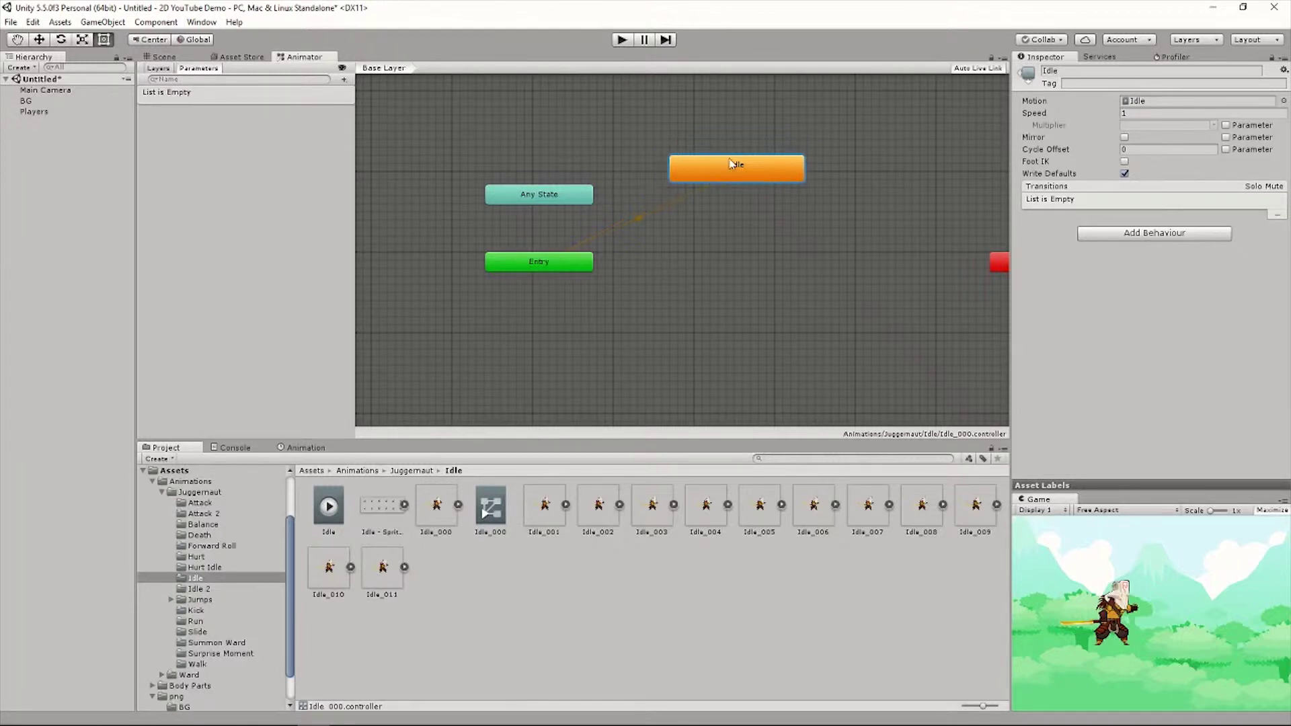
Return to the Scene view, play the game to check the character's idle animation, and stop playback.
click(161, 57)
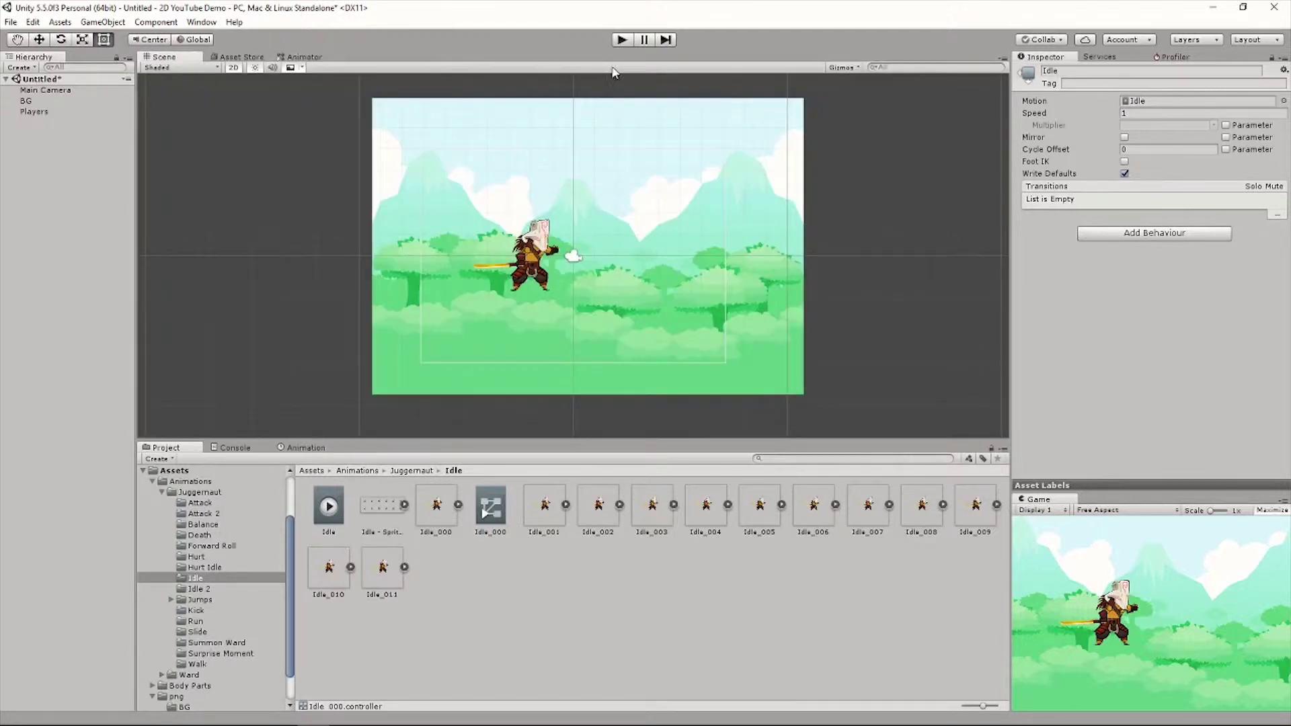
click(624, 40)
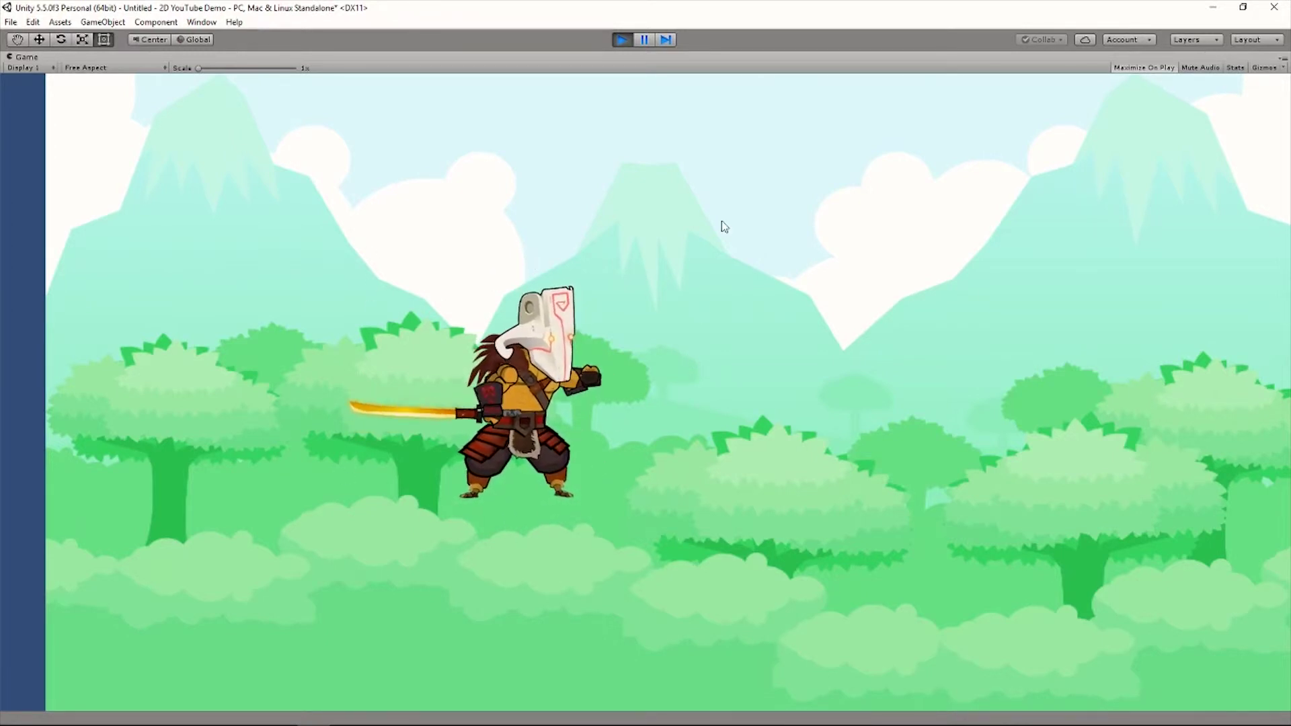
click(622, 39)
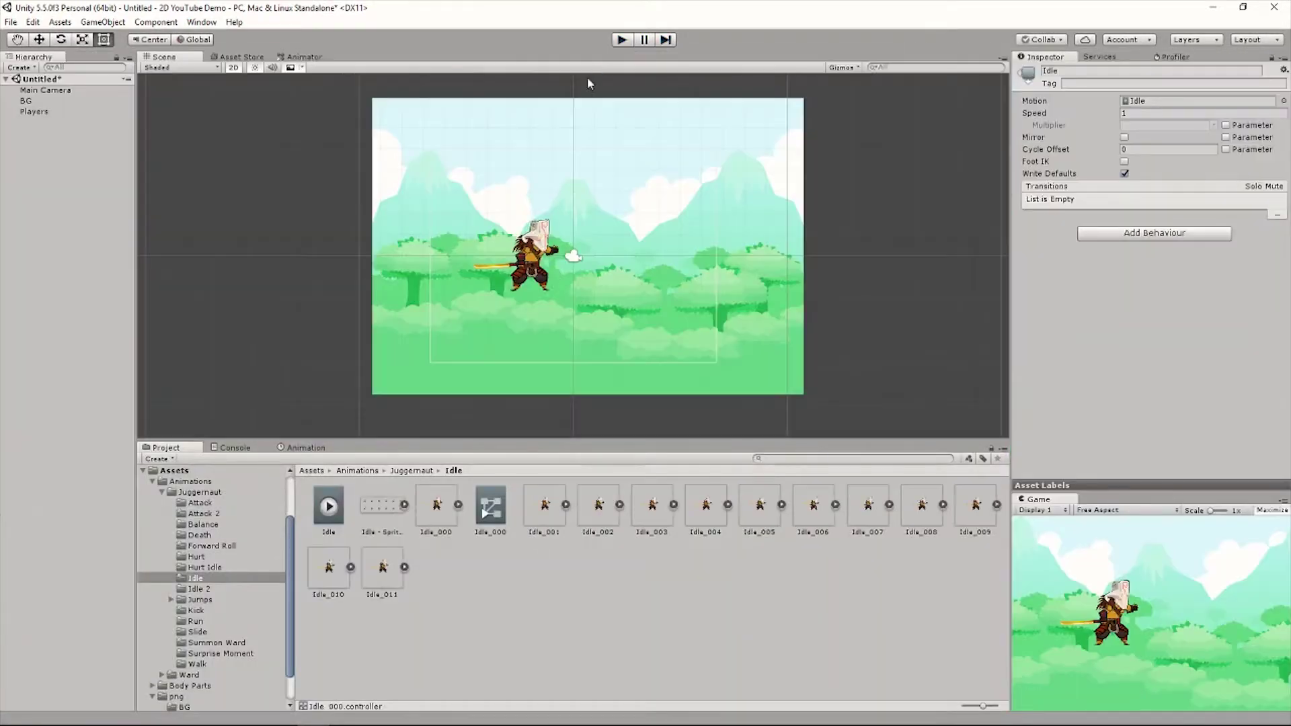
Show the Players object's Idle clip in the Animation window's timeline.
click(306, 448)
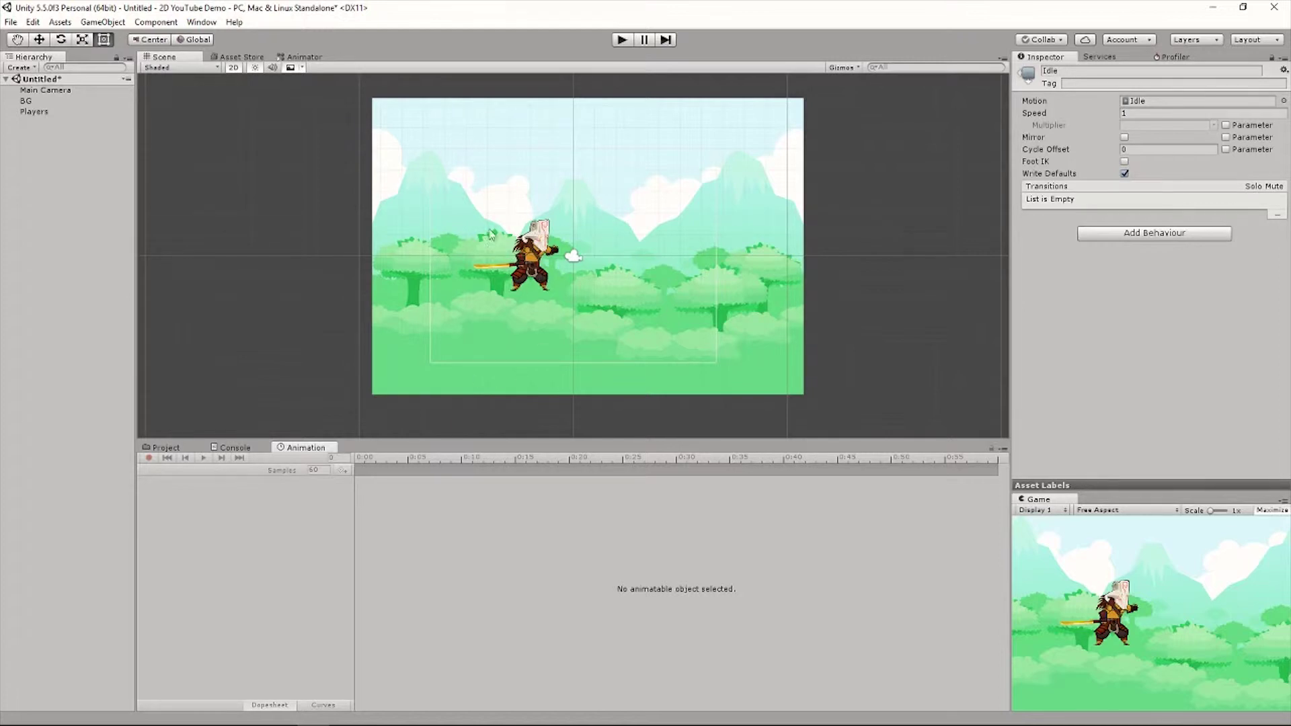
click(29, 112)
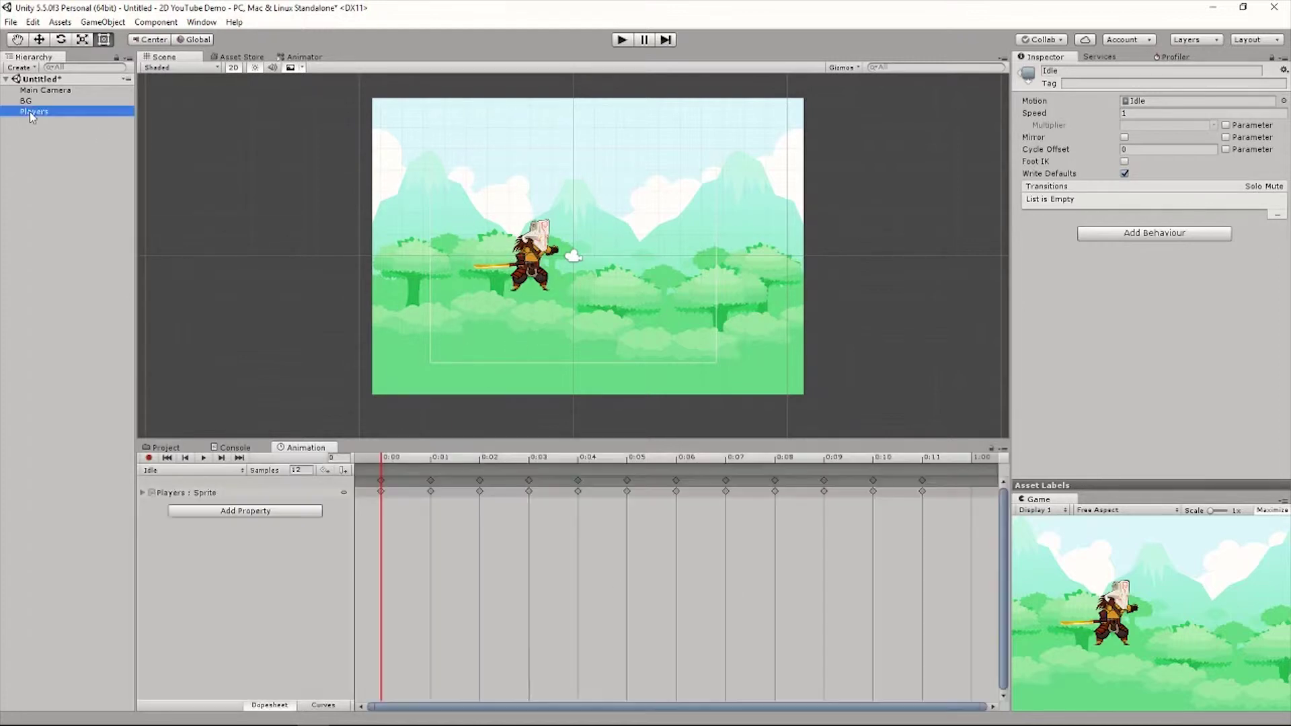
click(302, 448)
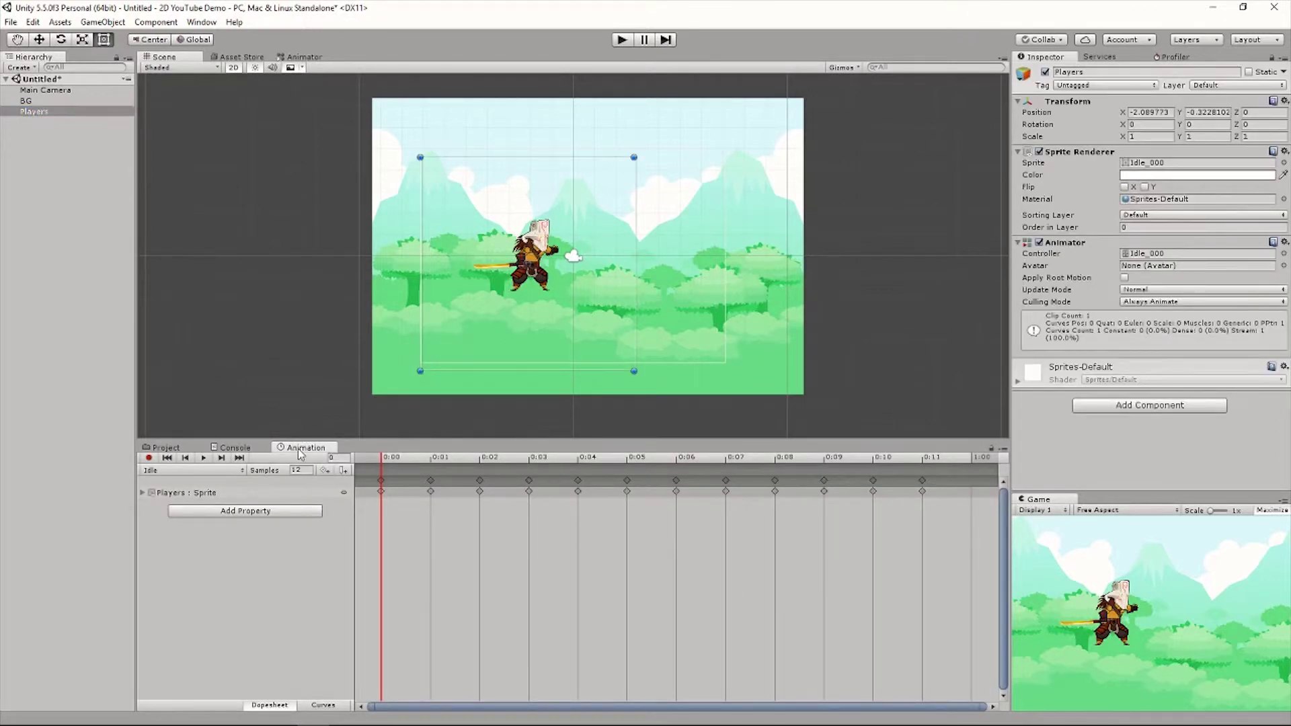
Check the clips available for Players, keep Idle as the active clip, and advance its preview by one frame.
click(207, 472)
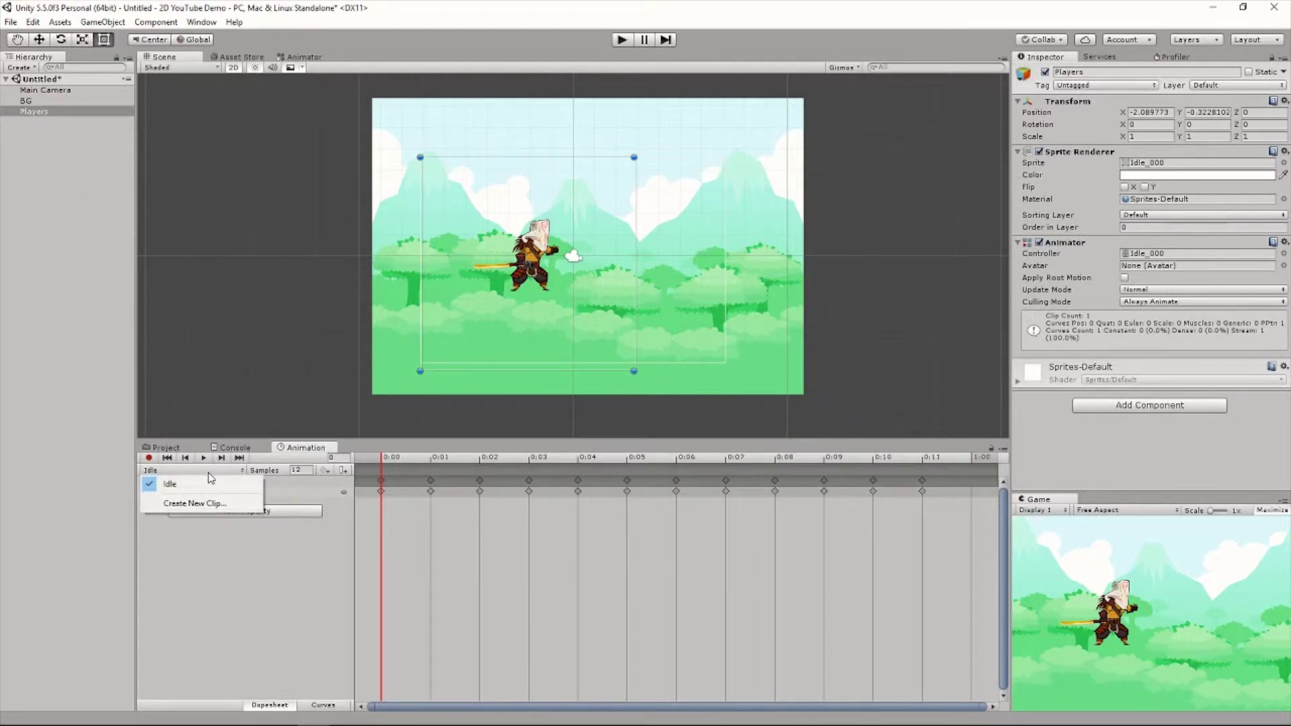
click(192, 579)
click(222, 458)
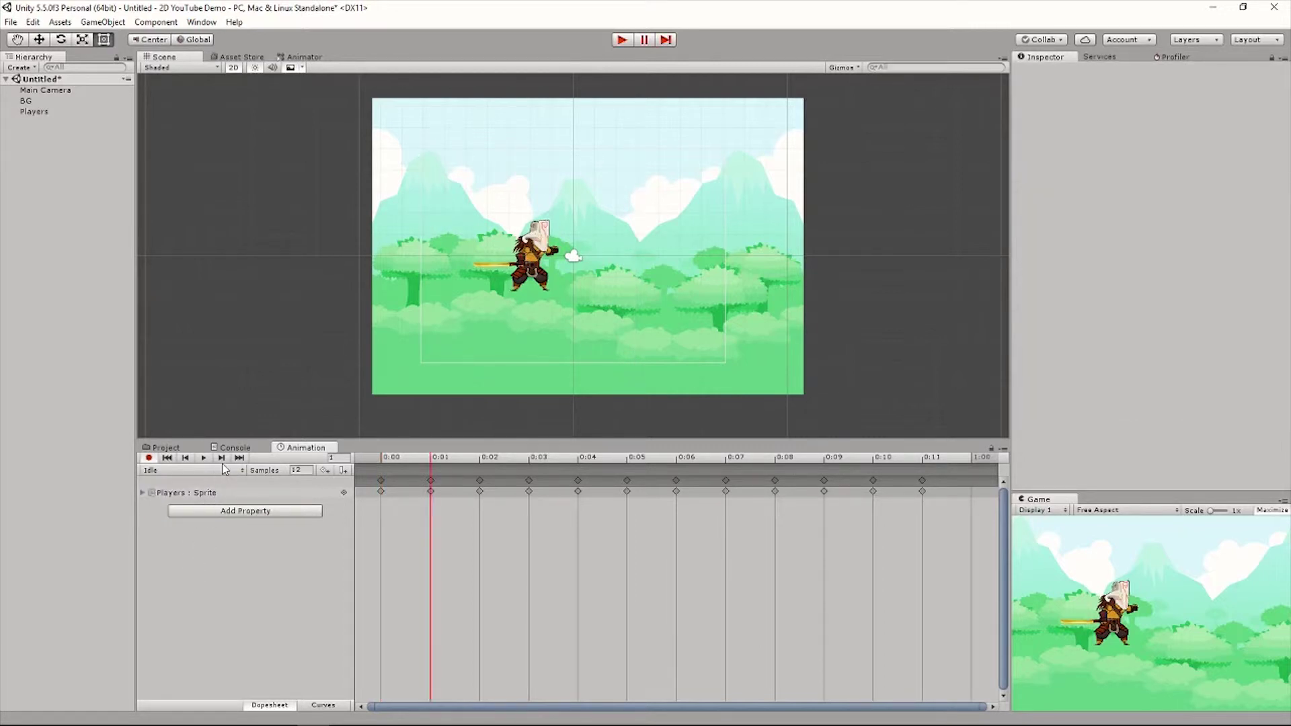
click(189, 473)
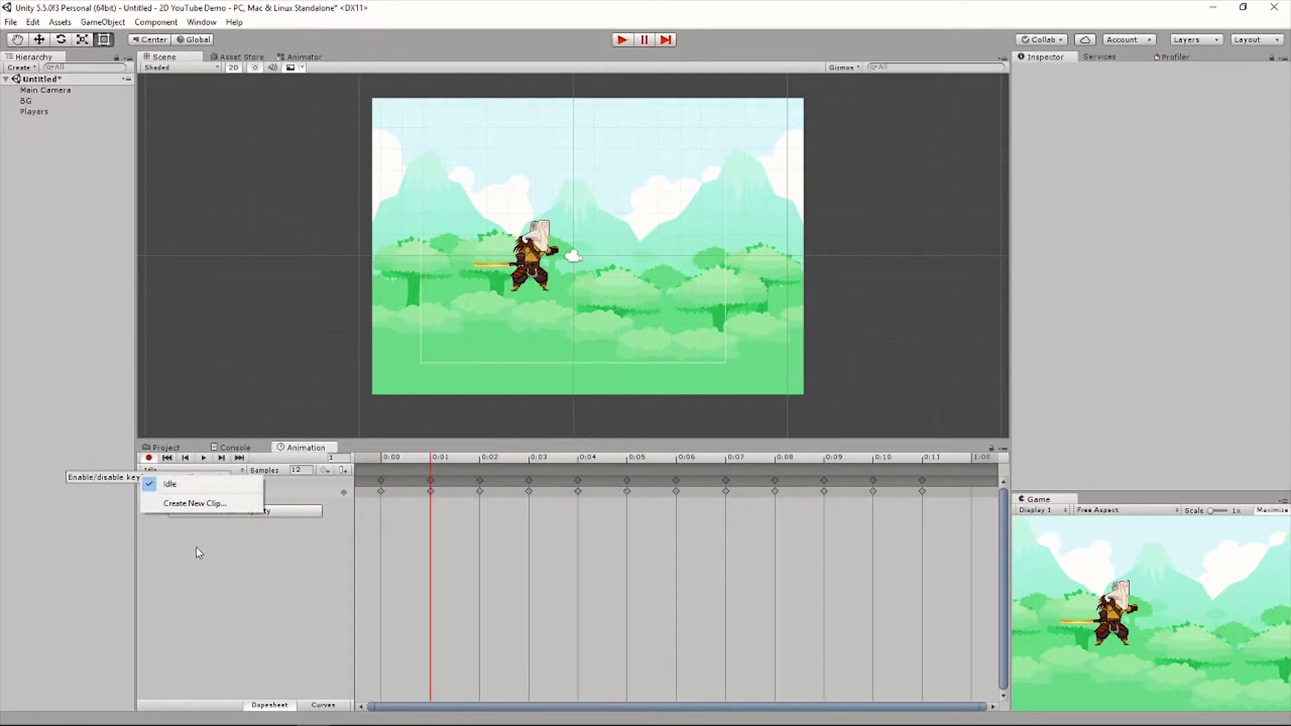
click(213, 556)
click(214, 473)
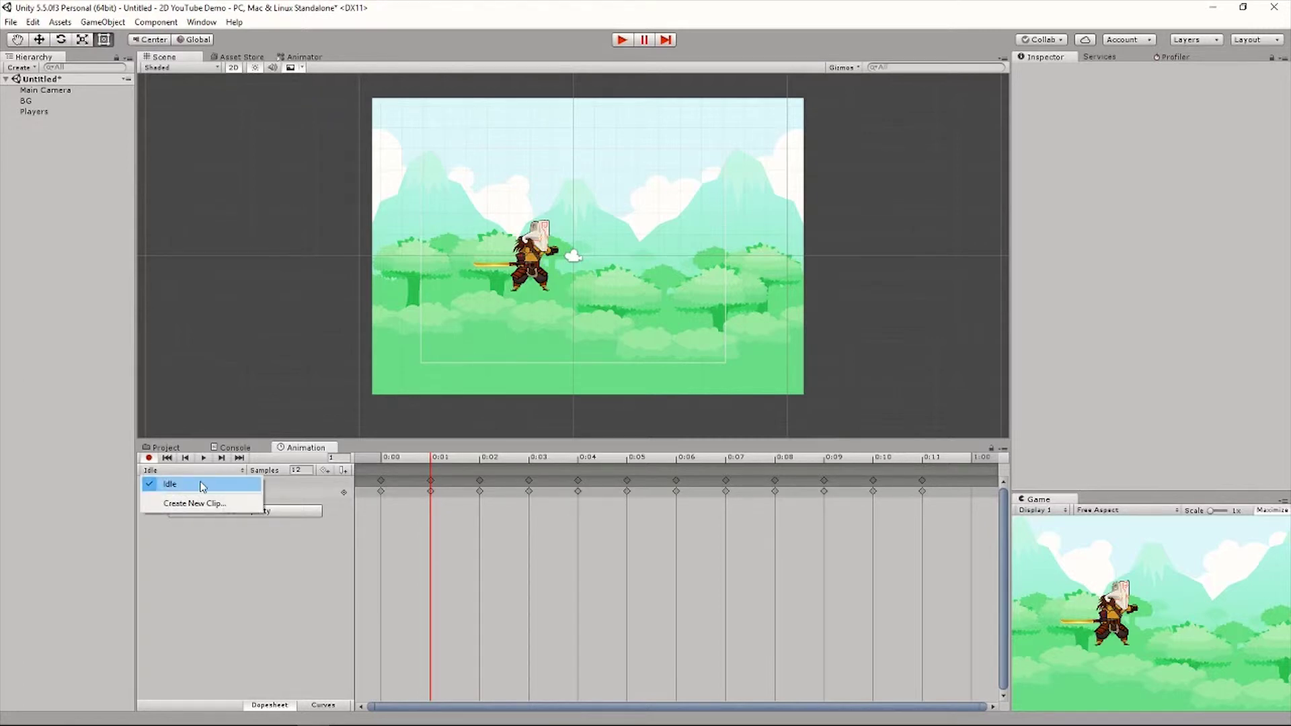
click(202, 486)
Expand the Players : Sprite track and examine the first Idle keyframes up close at 0:00 and 0:01.
click(143, 494)
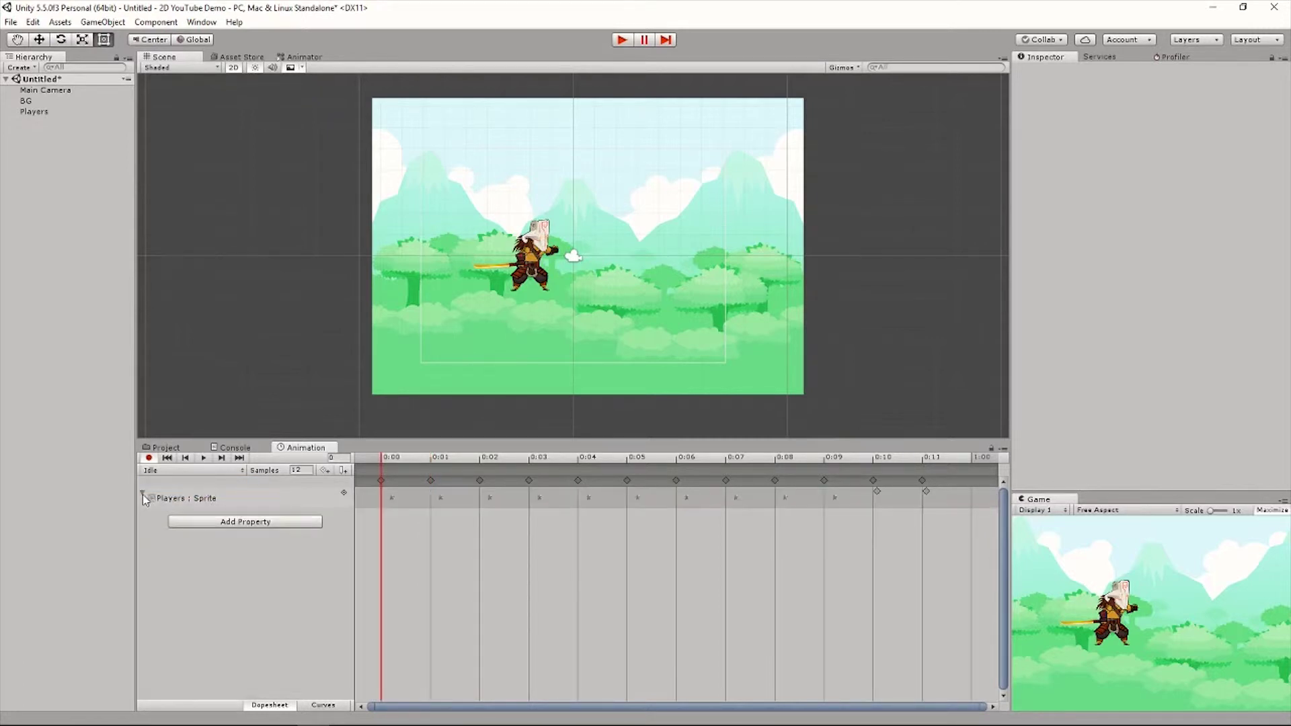
scroll(410, 500, up, 3)
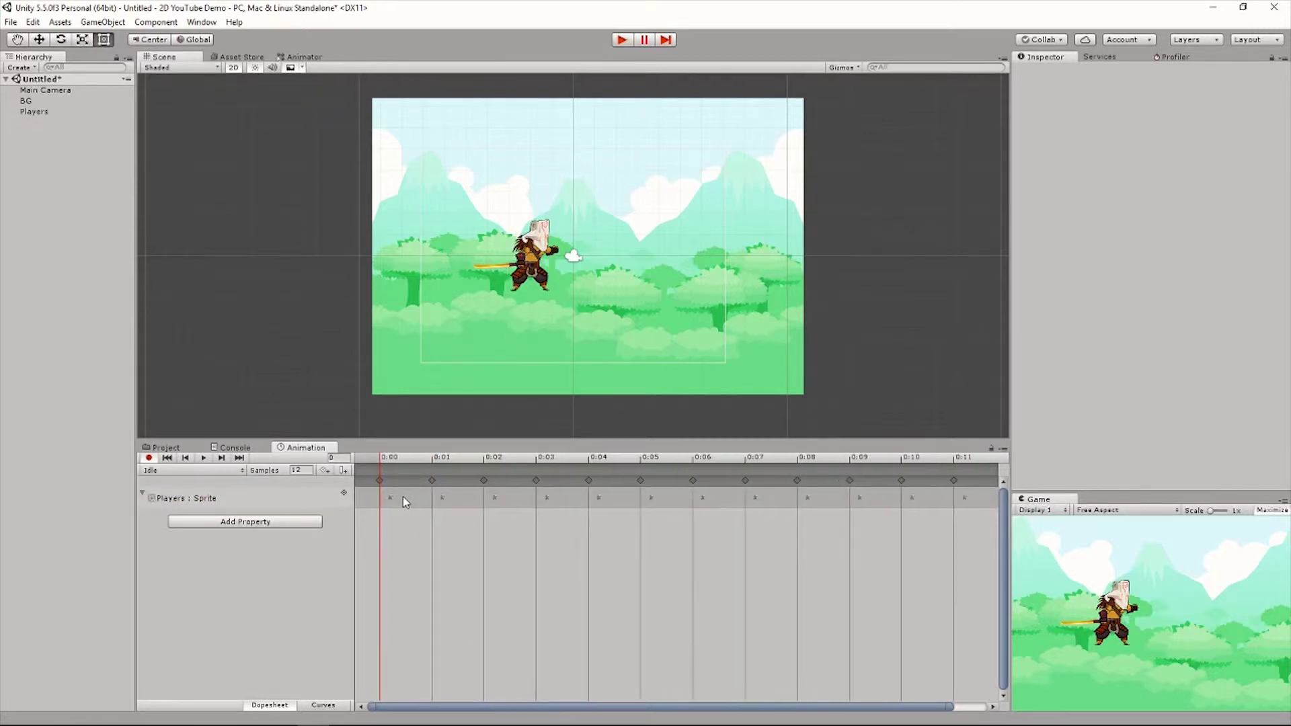
scroll(406, 562, up, 3)
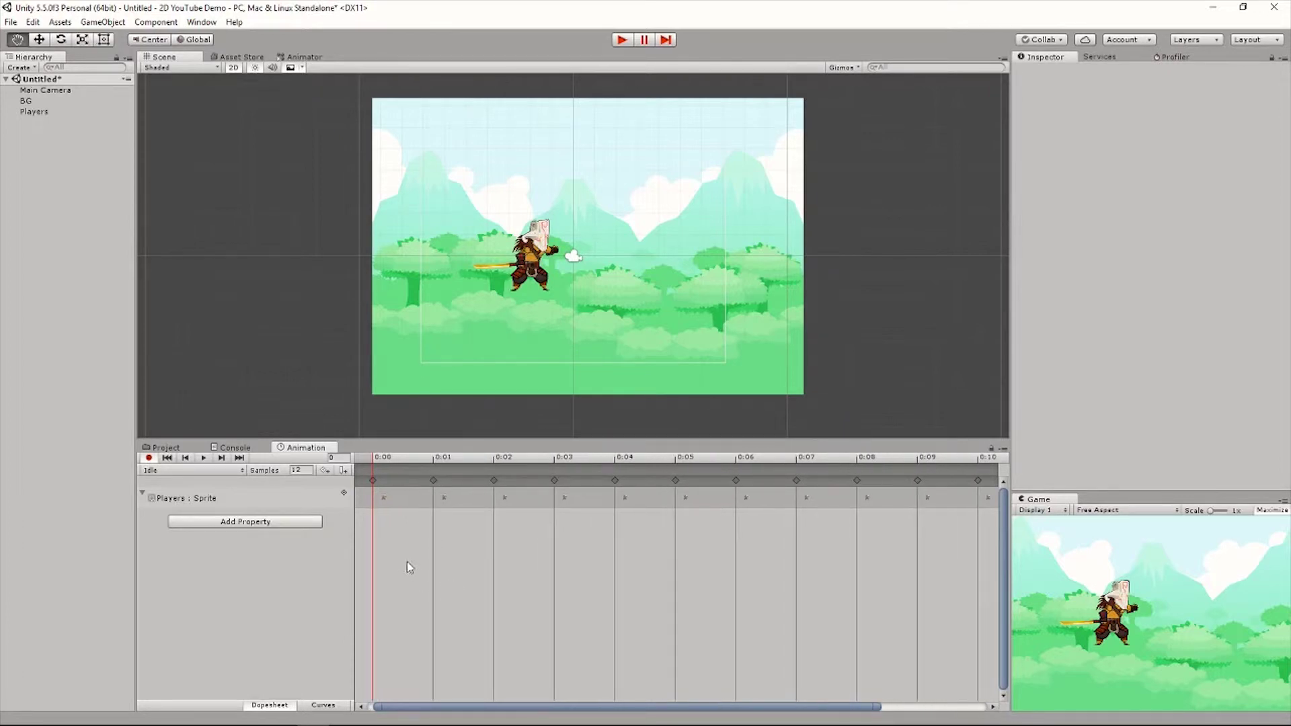
scroll(396, 525, up, 1)
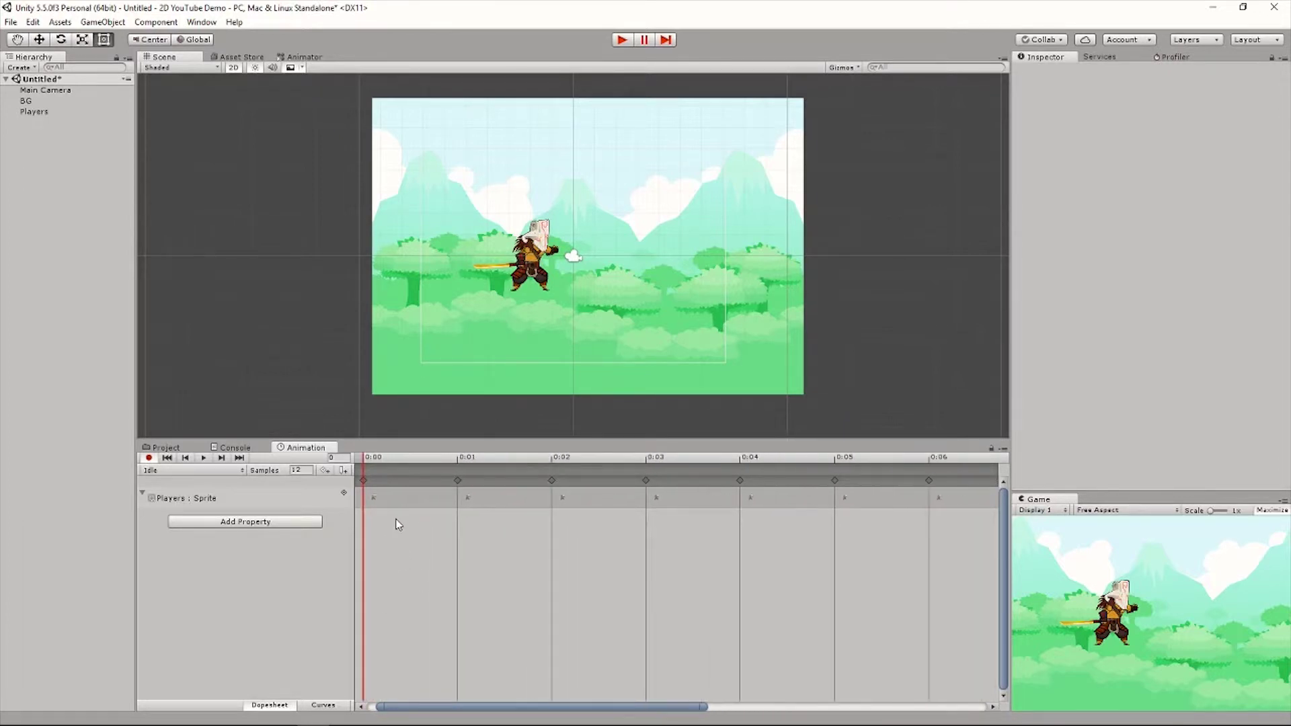
scroll(397, 524, up, 3)
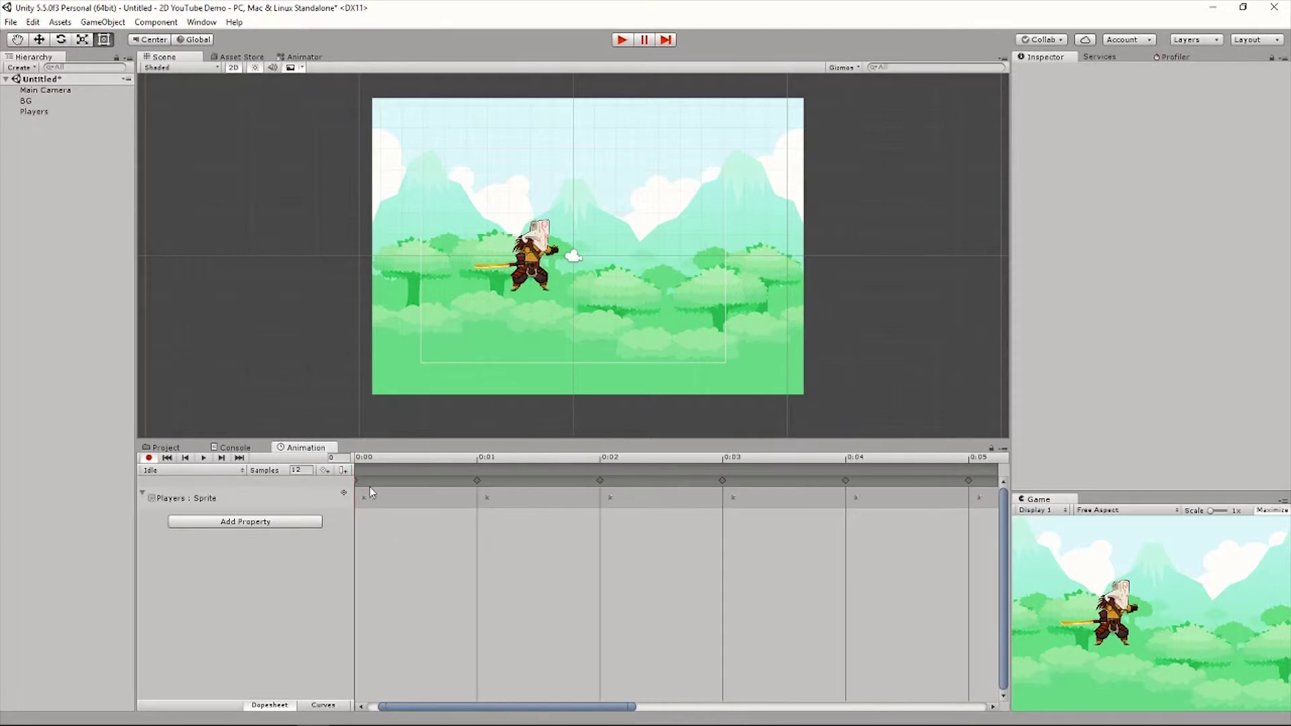
click(431, 461)
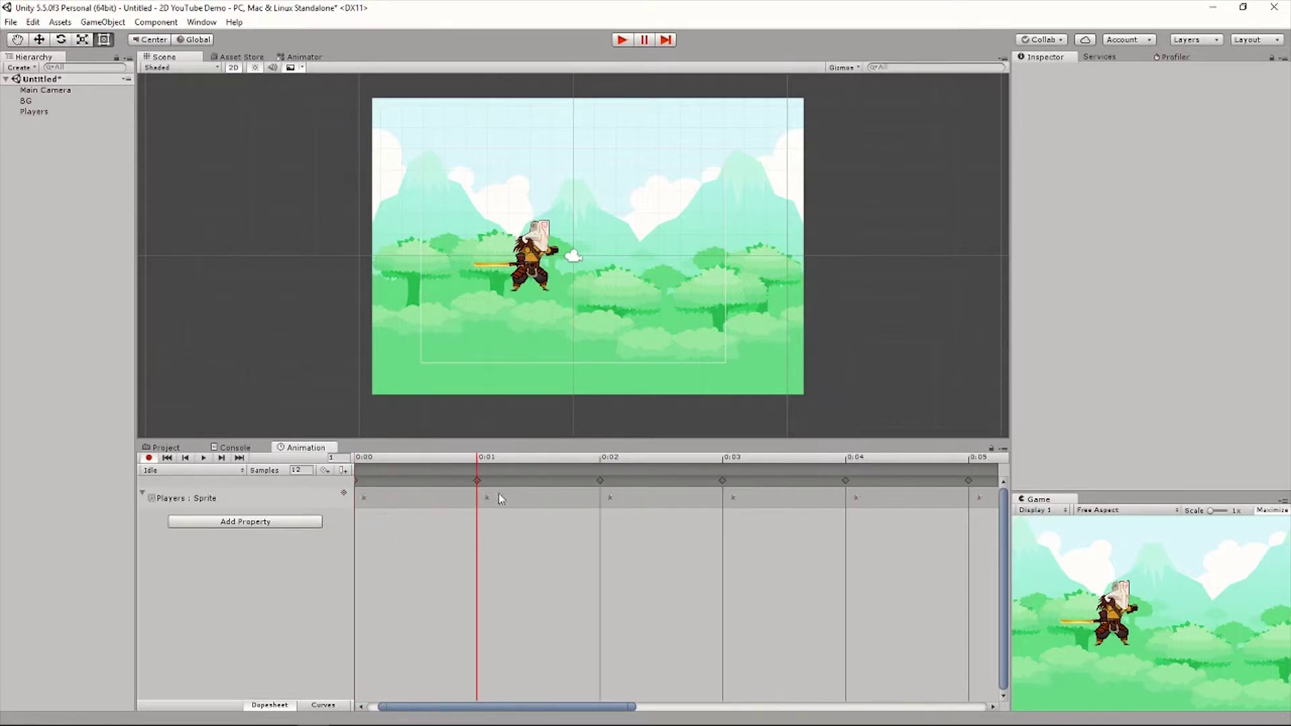
click(367, 459)
click(428, 464)
scroll(481, 592, down, 5)
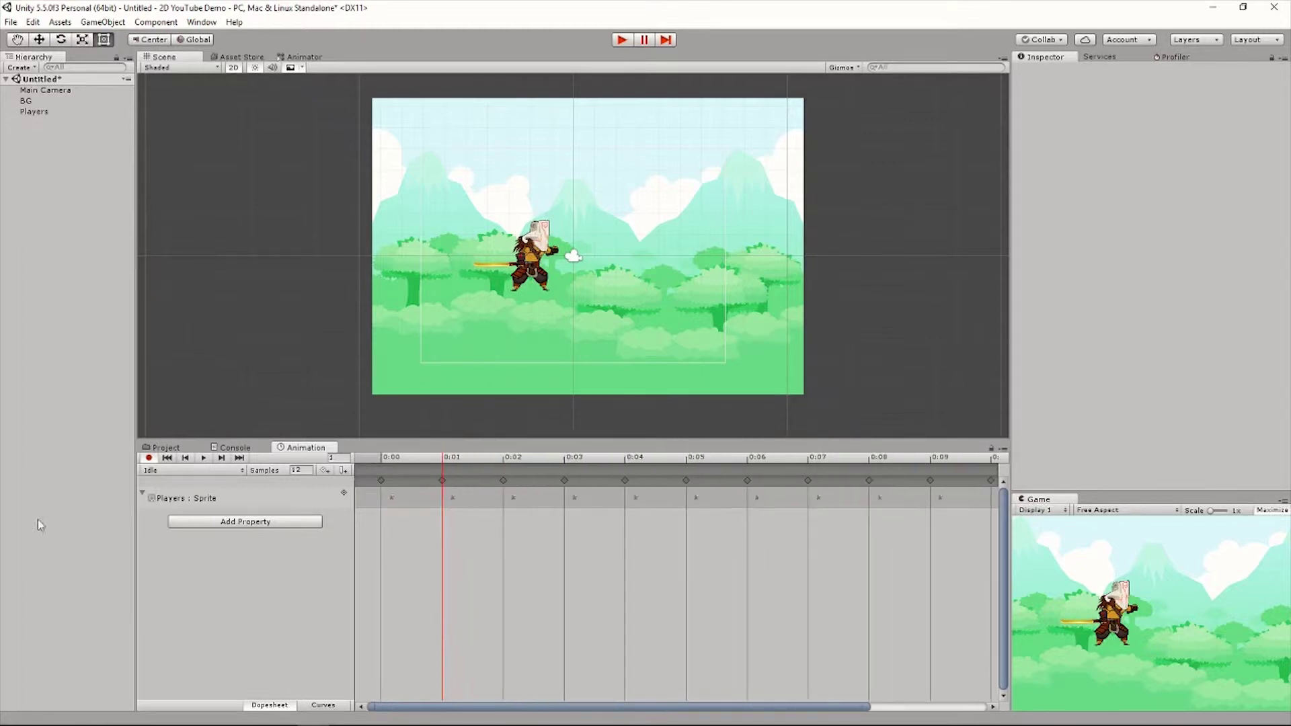
Preview the Idle clip and go through its keyframes one by one from 0:00 to 0:09, finishing at 0:04.
click(203, 458)
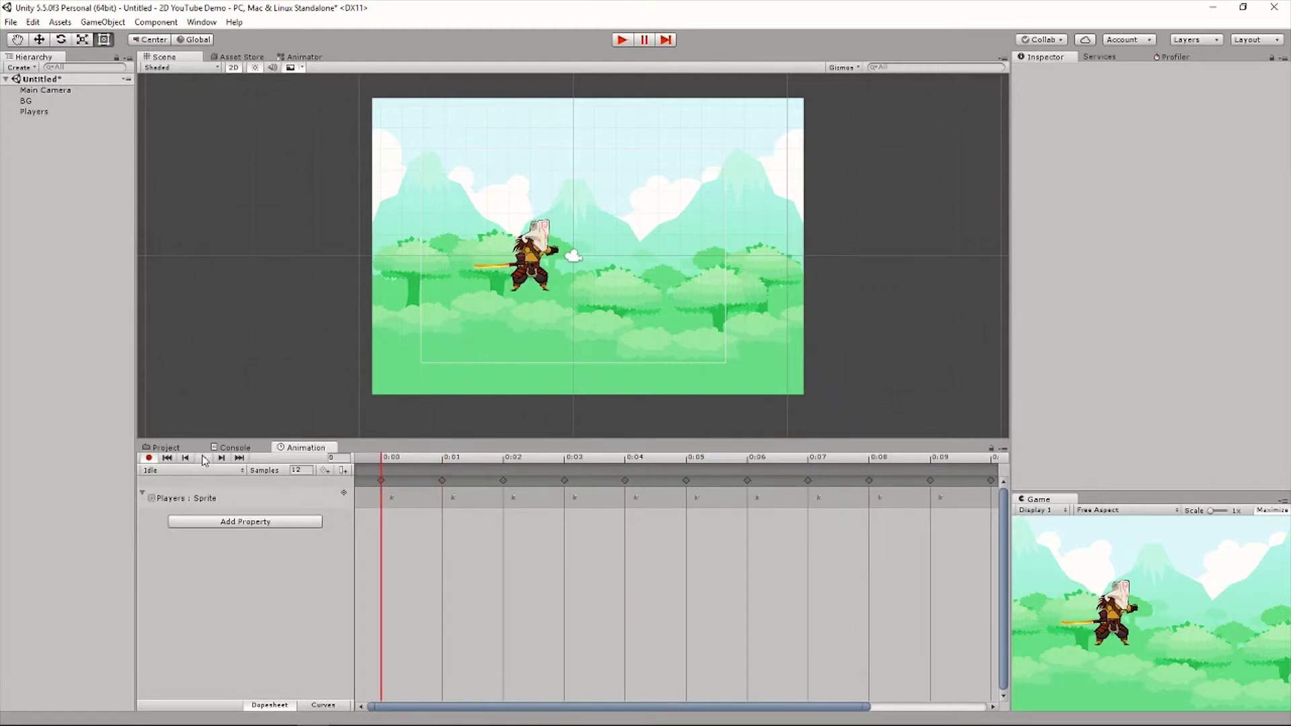
click(390, 457)
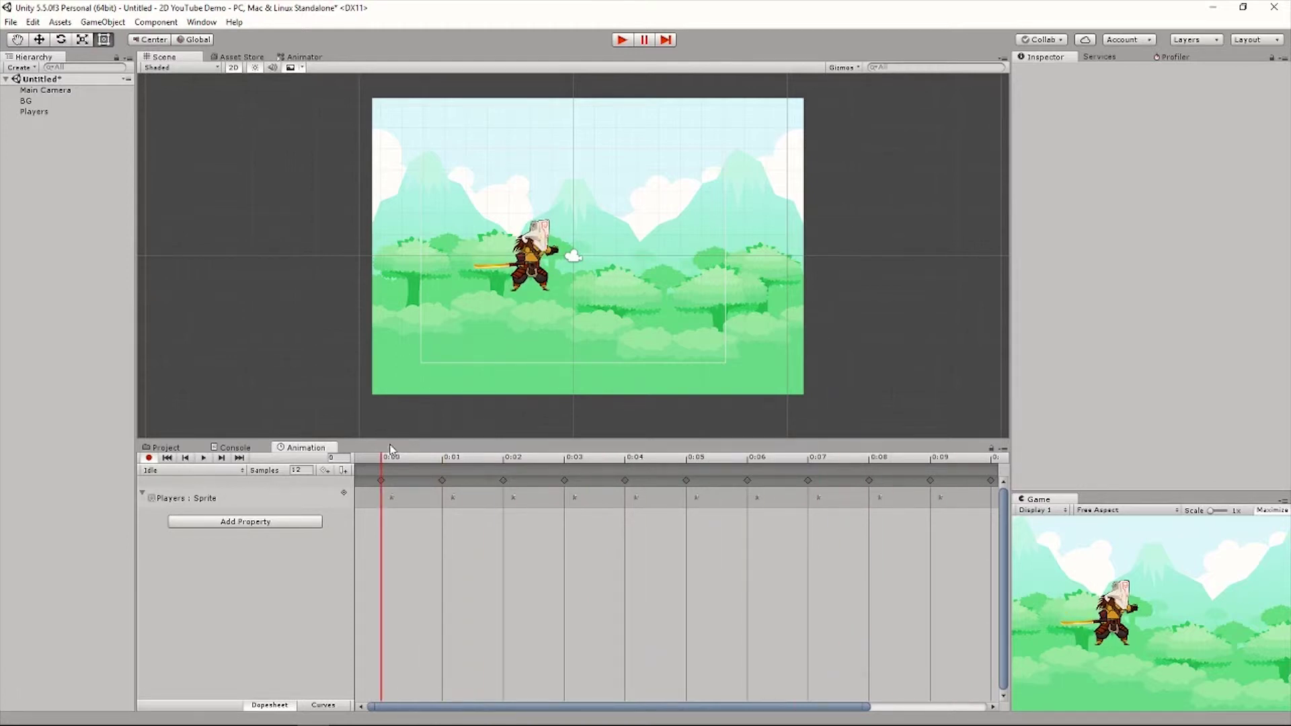
click(446, 461)
click(516, 459)
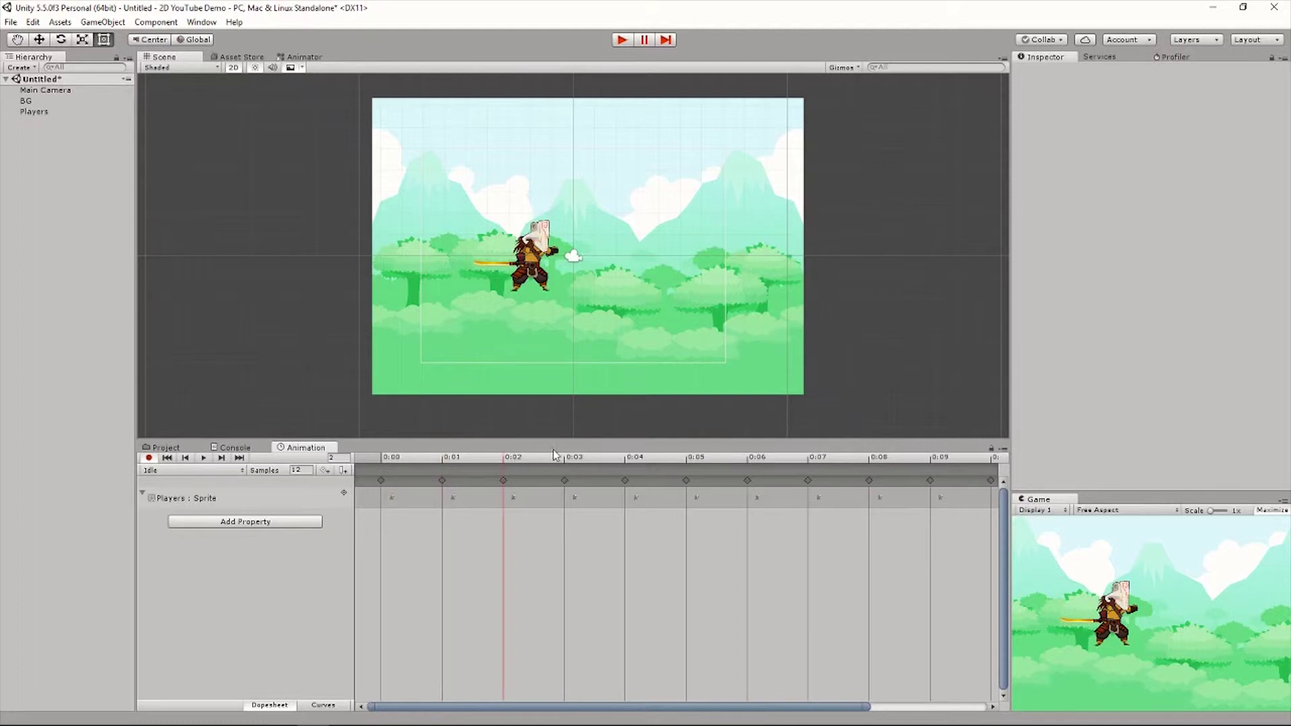
click(579, 461)
click(634, 458)
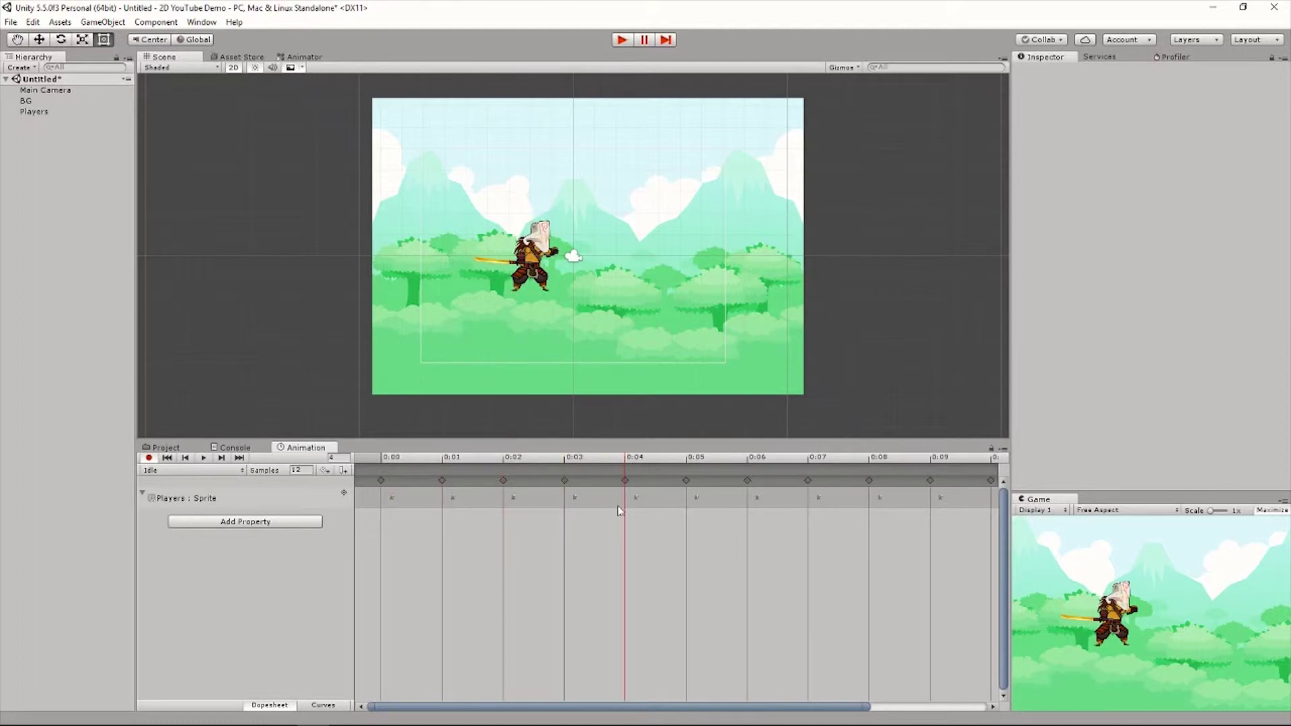
click(700, 459)
click(757, 462)
click(820, 466)
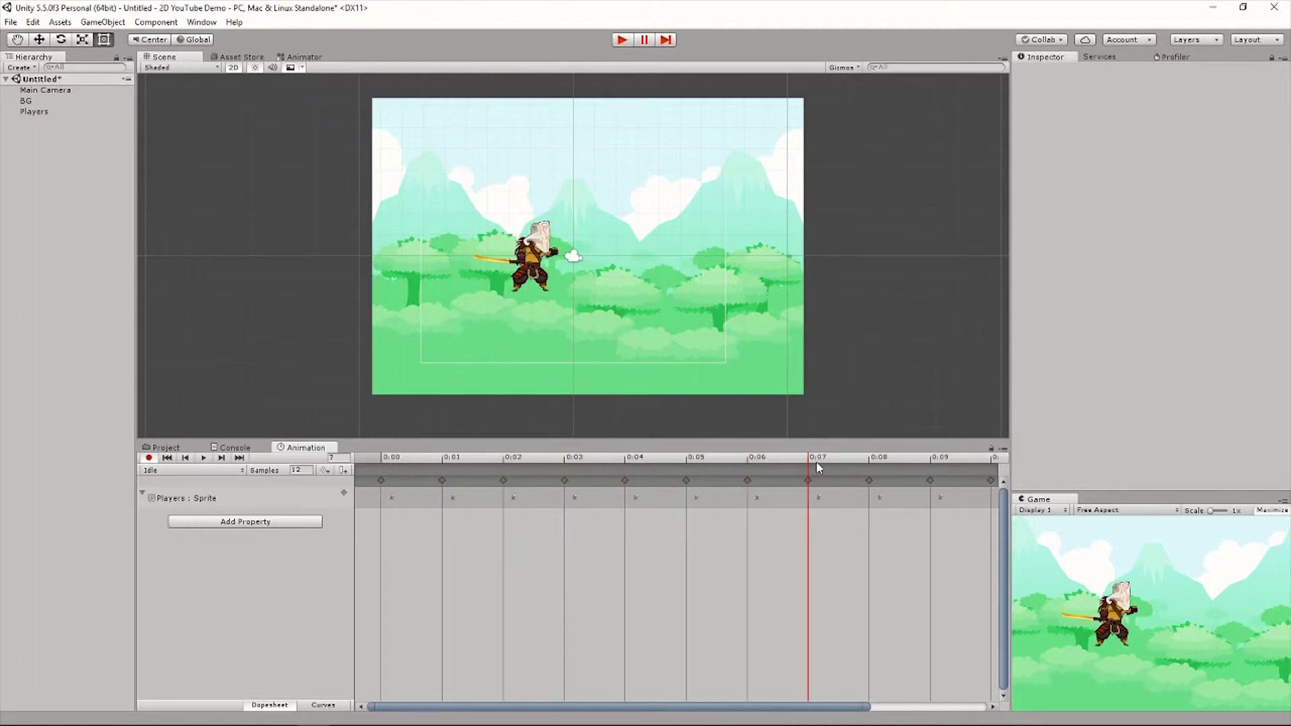
click(876, 458)
click(931, 457)
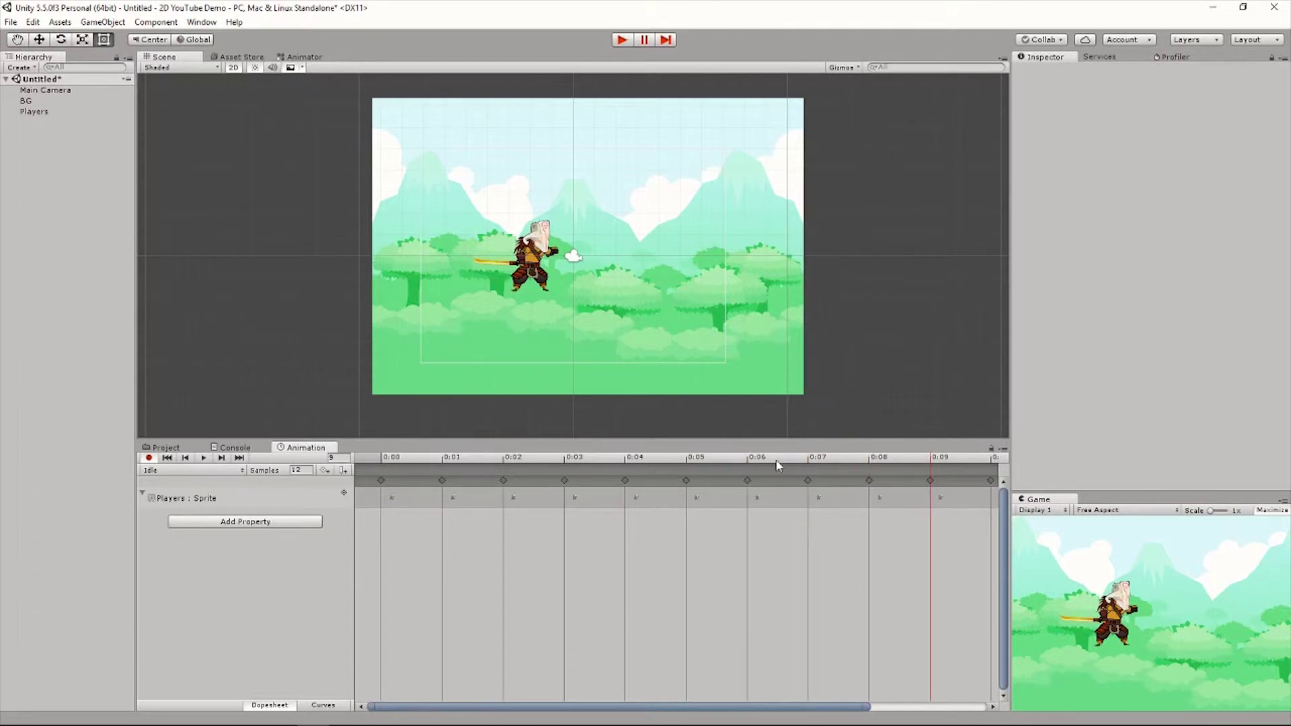
click(690, 460)
click(614, 462)
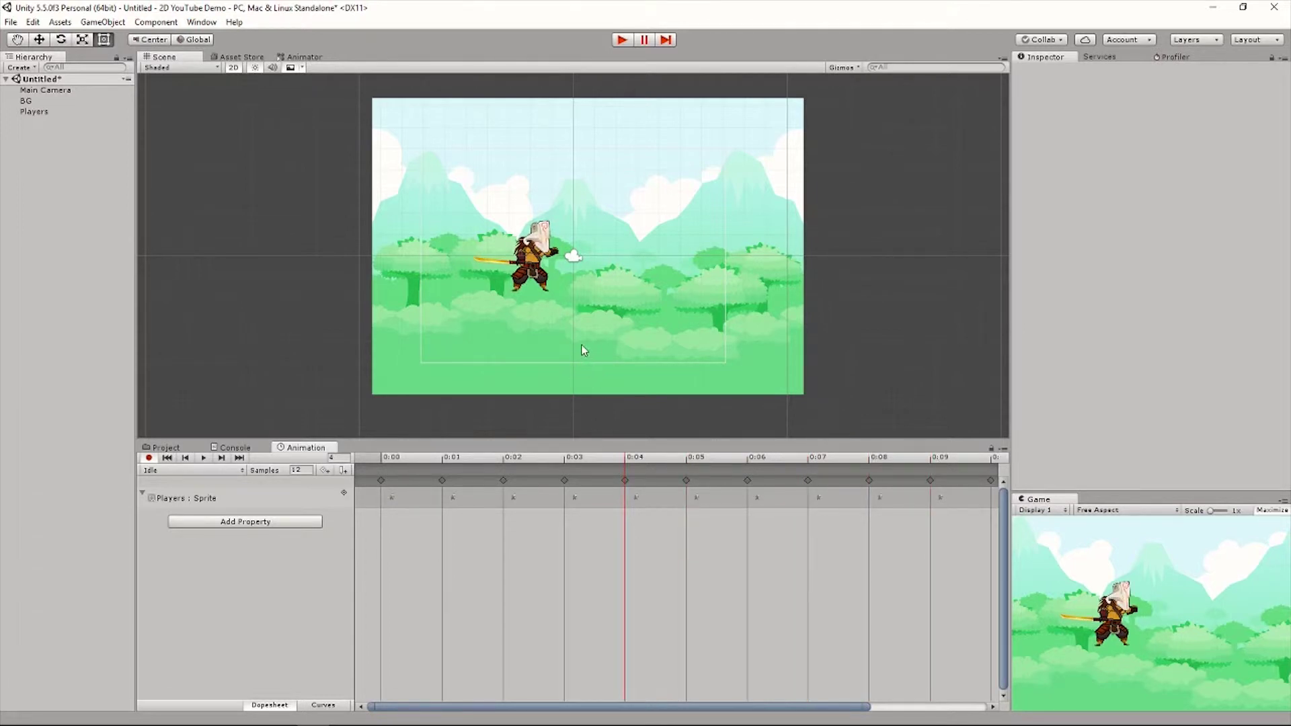
Look at the key options at 0:04 and scrub the Idle timeline forward and back to watch the pose change.
right_click(625, 480)
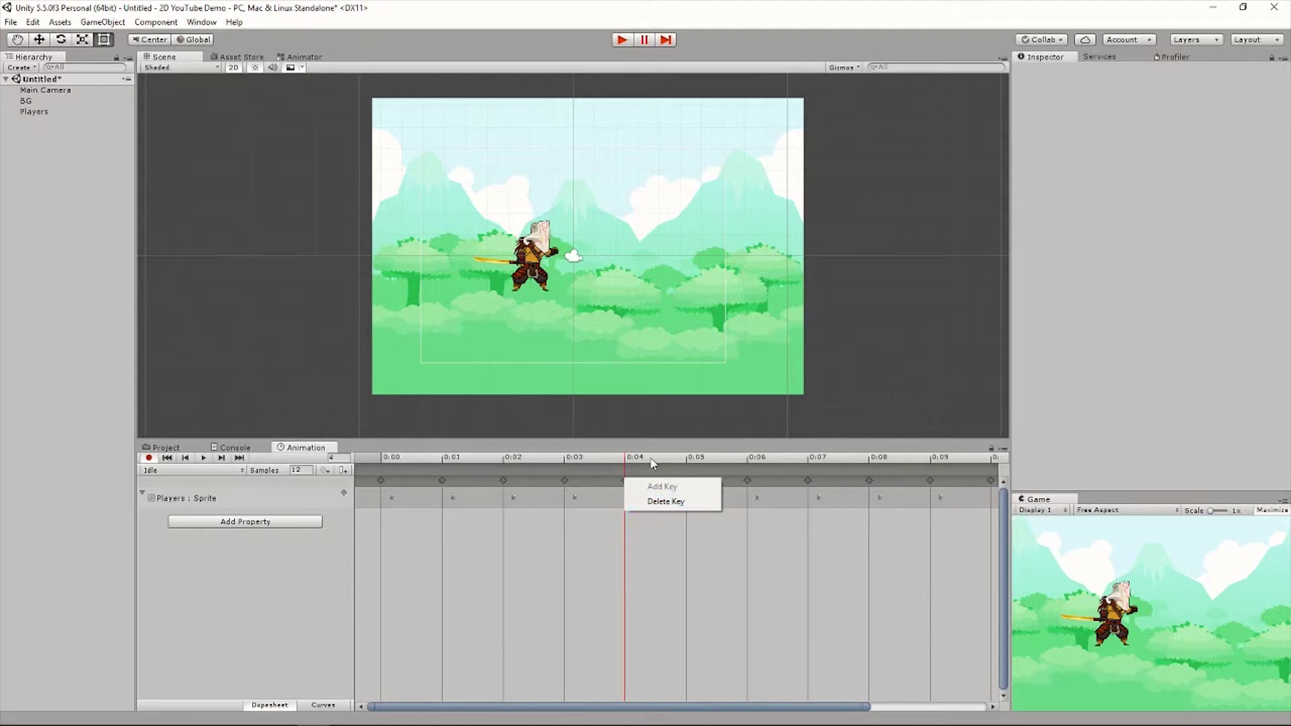
click(644, 501)
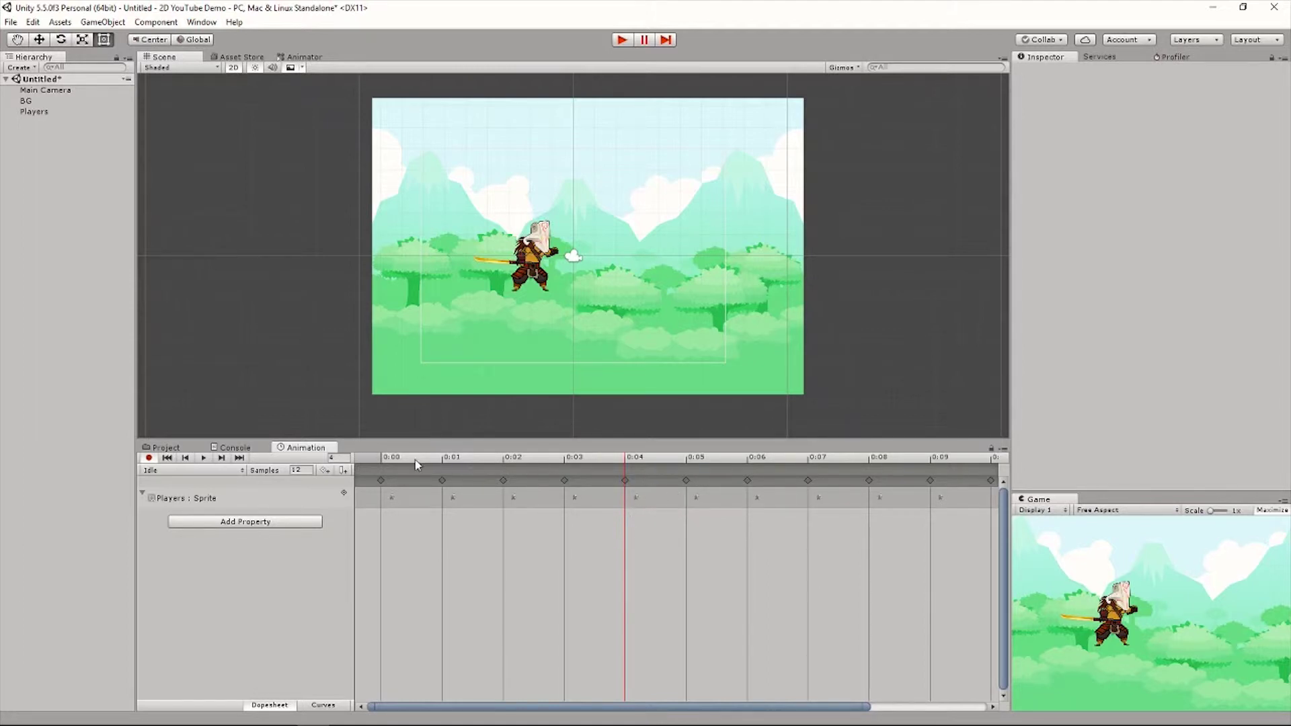
click(385, 460)
drag(384, 459, 560, 463)
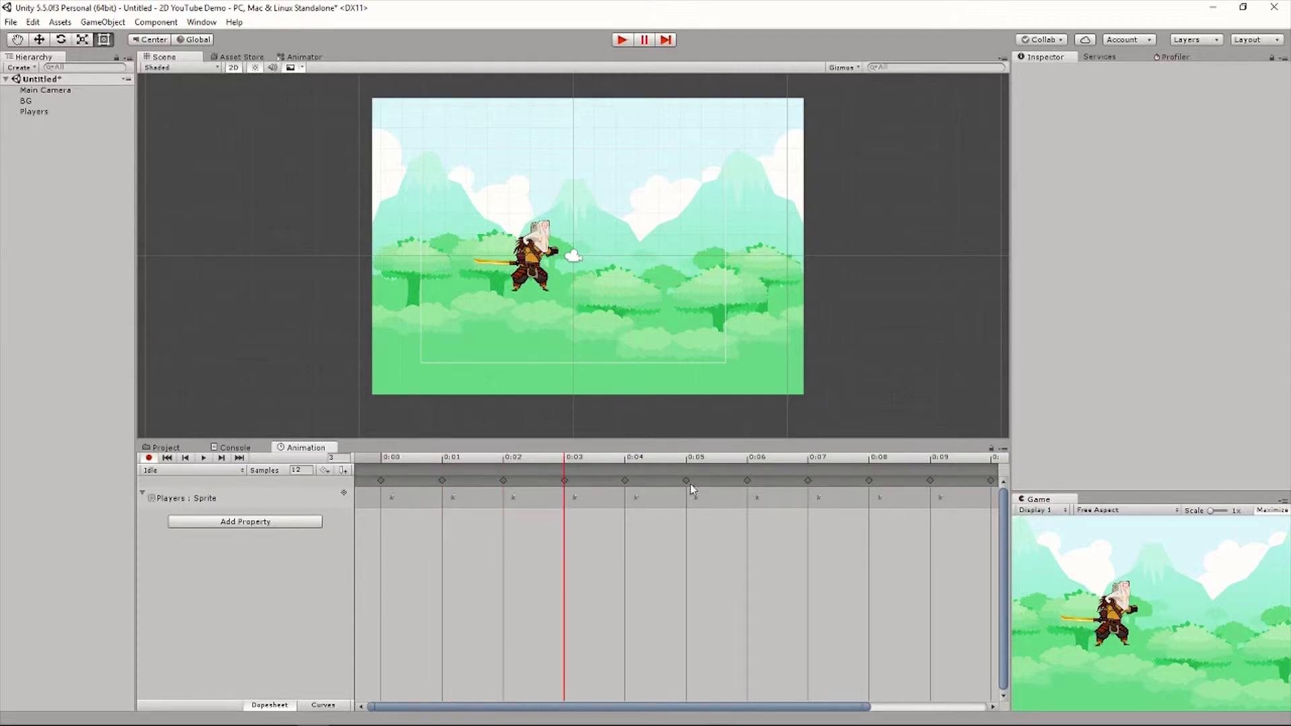
drag(685, 457, 869, 475)
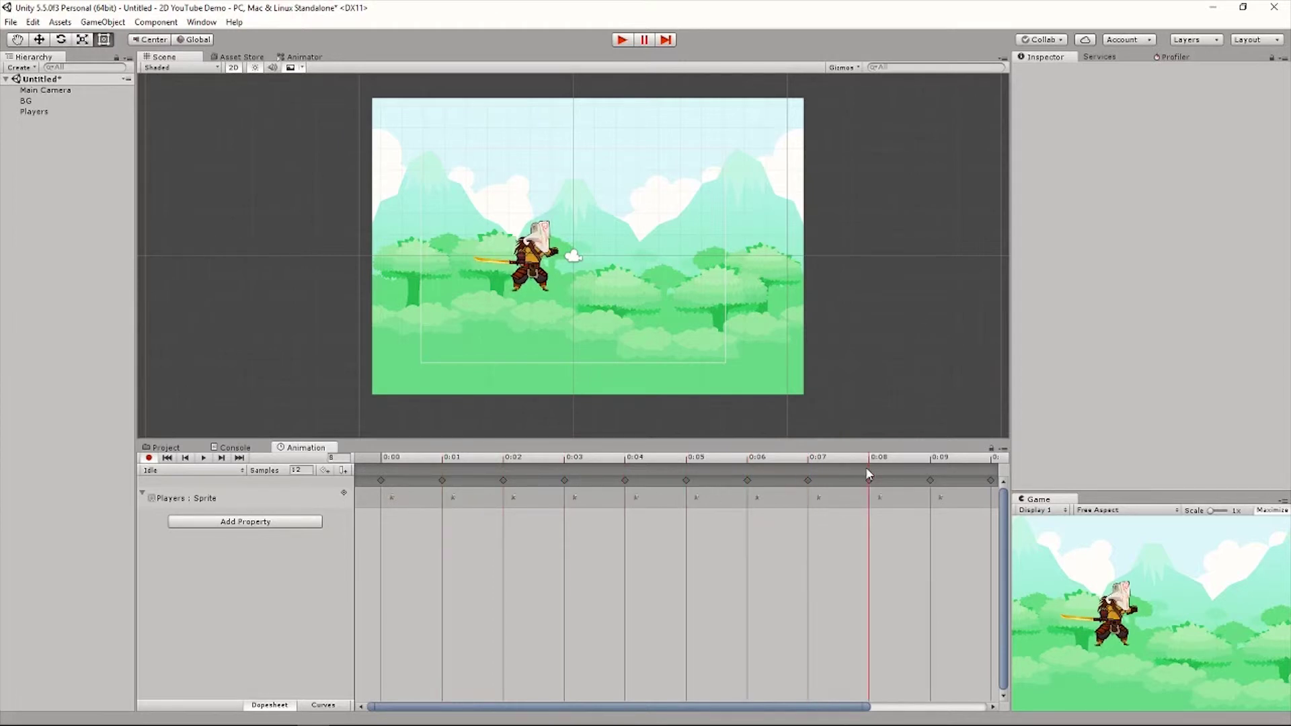
drag(568, 464, 441, 464)
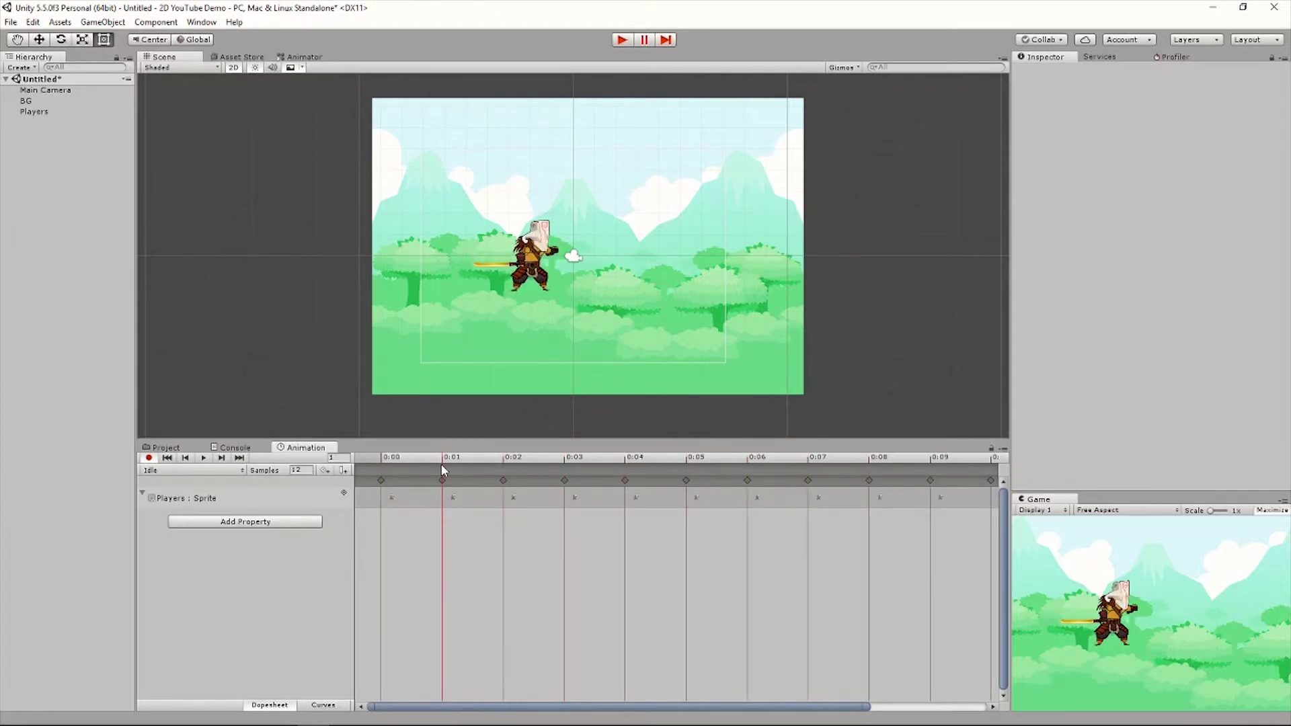
Compare the animation setup of BG with that of Players, including the Players clip list.
click(45, 102)
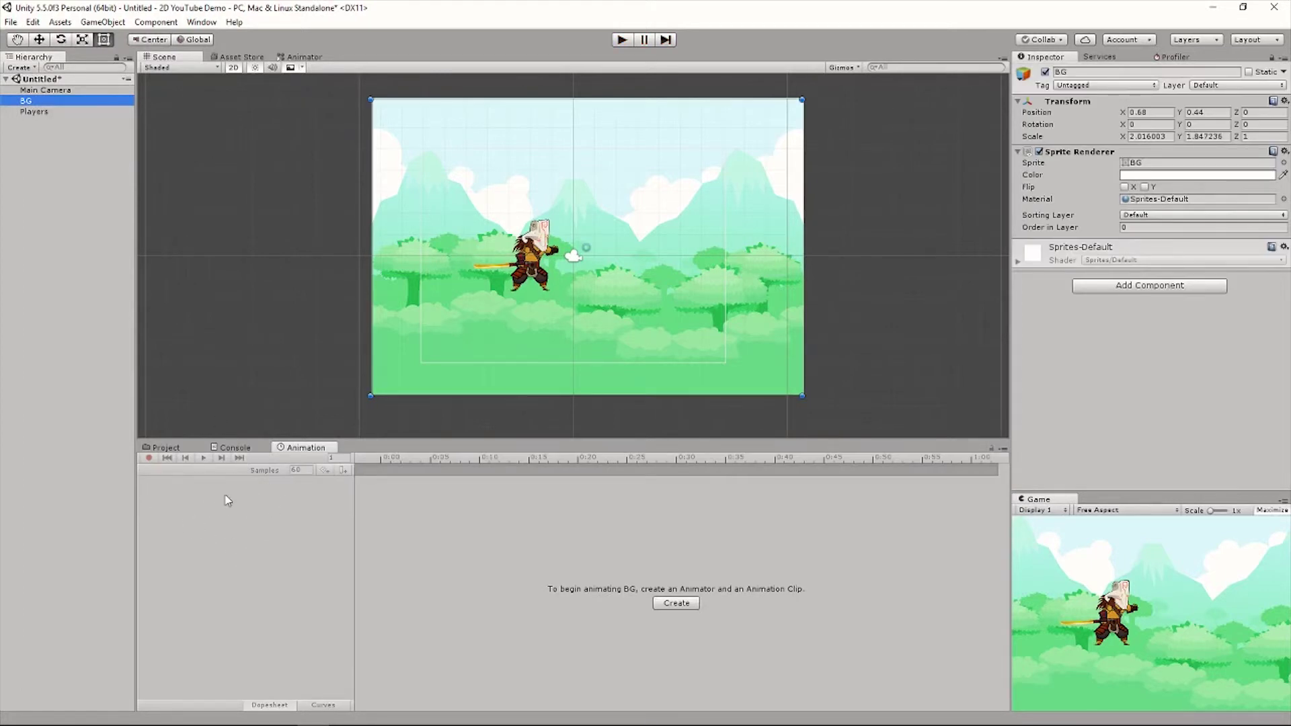
click(34, 111)
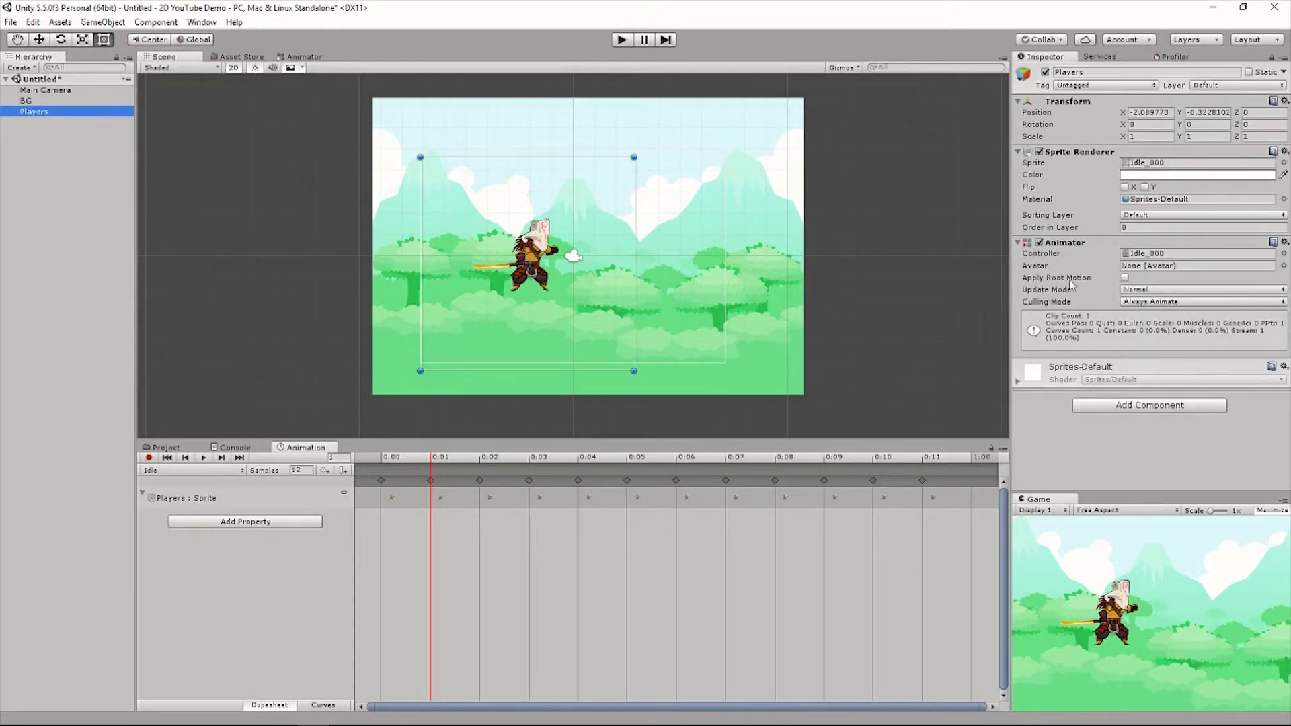
click(221, 474)
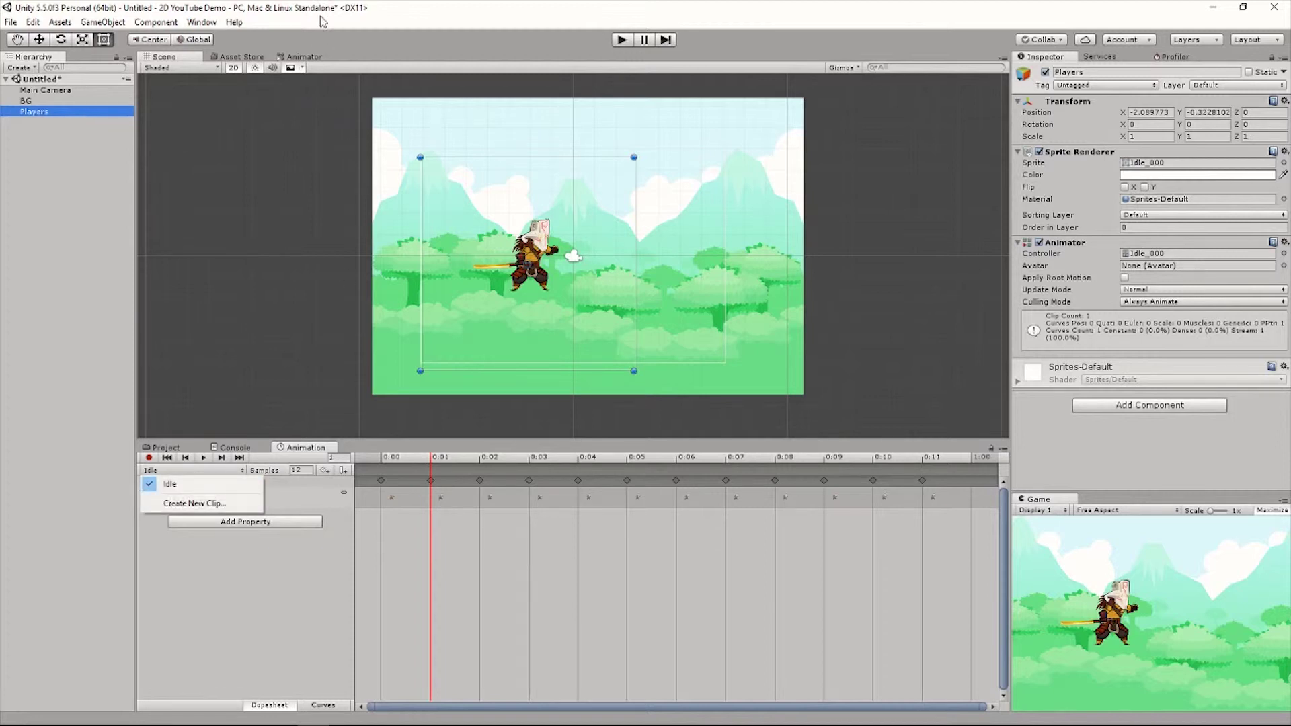
Show the Players controller's state graph in the Animator and move the Idle state down level with Any State.
click(304, 56)
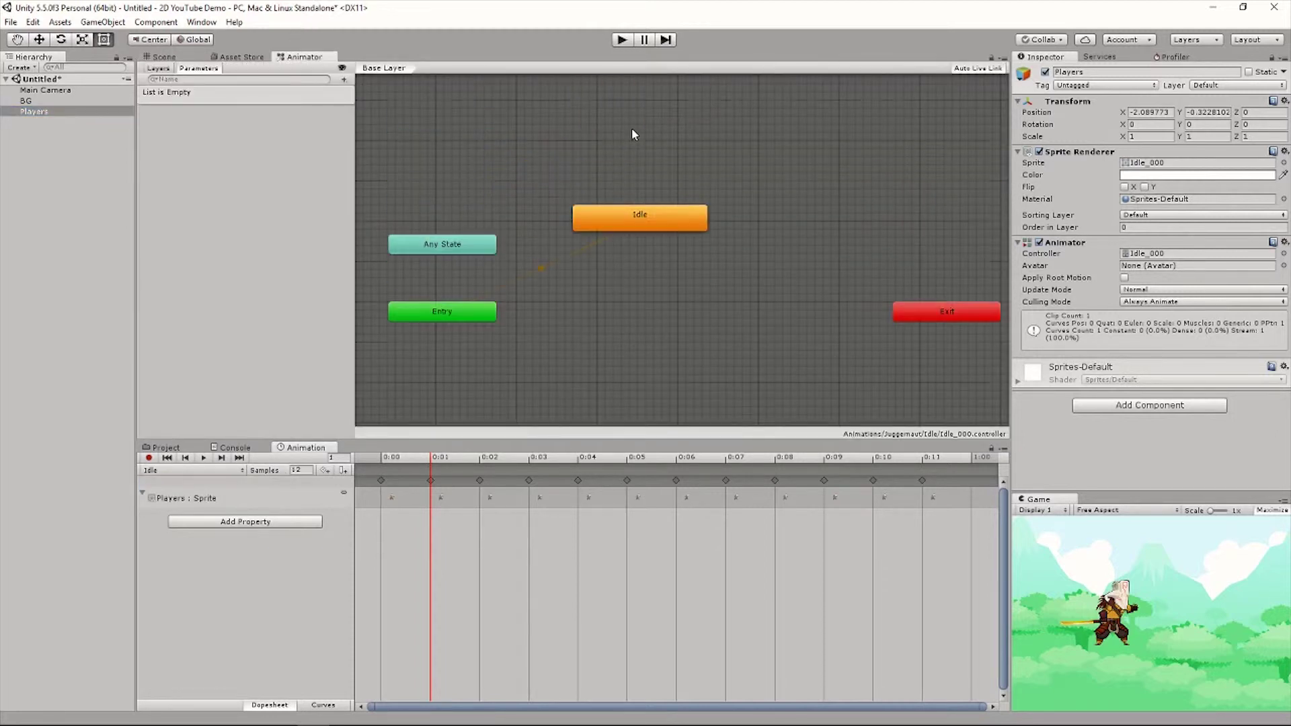
click(656, 259)
click(645, 178)
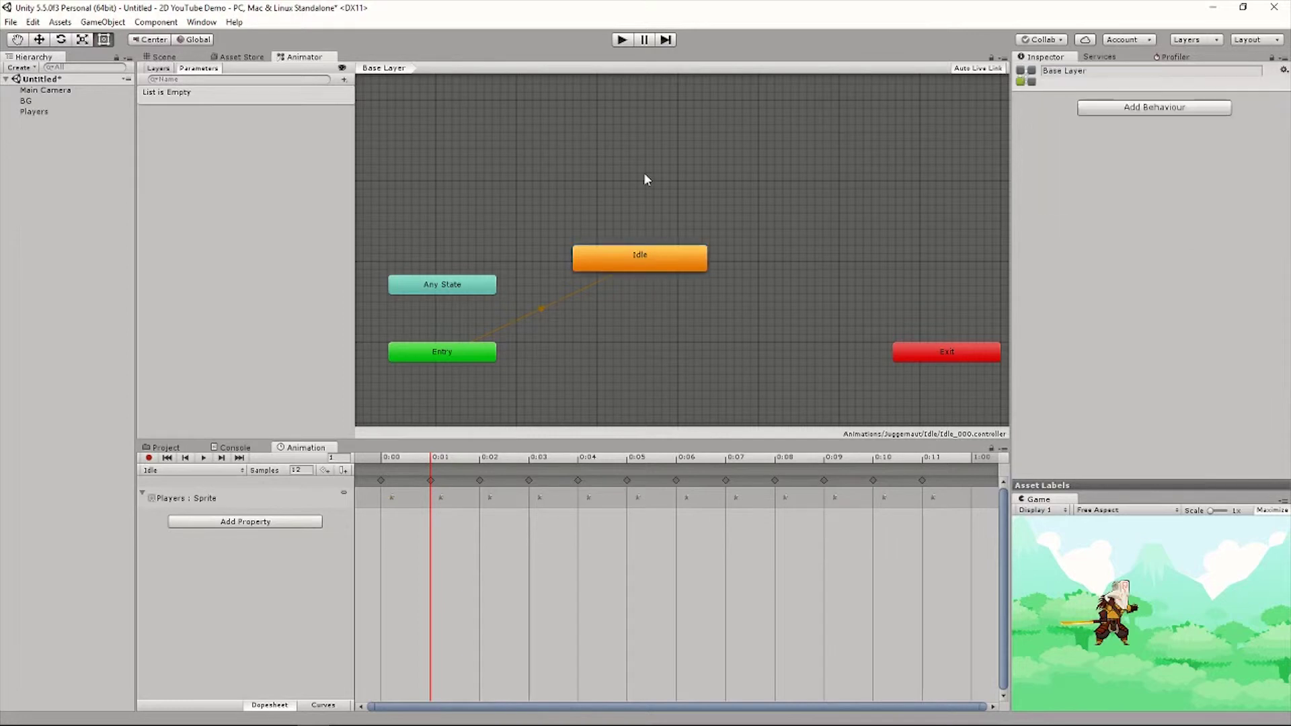
click(631, 256)
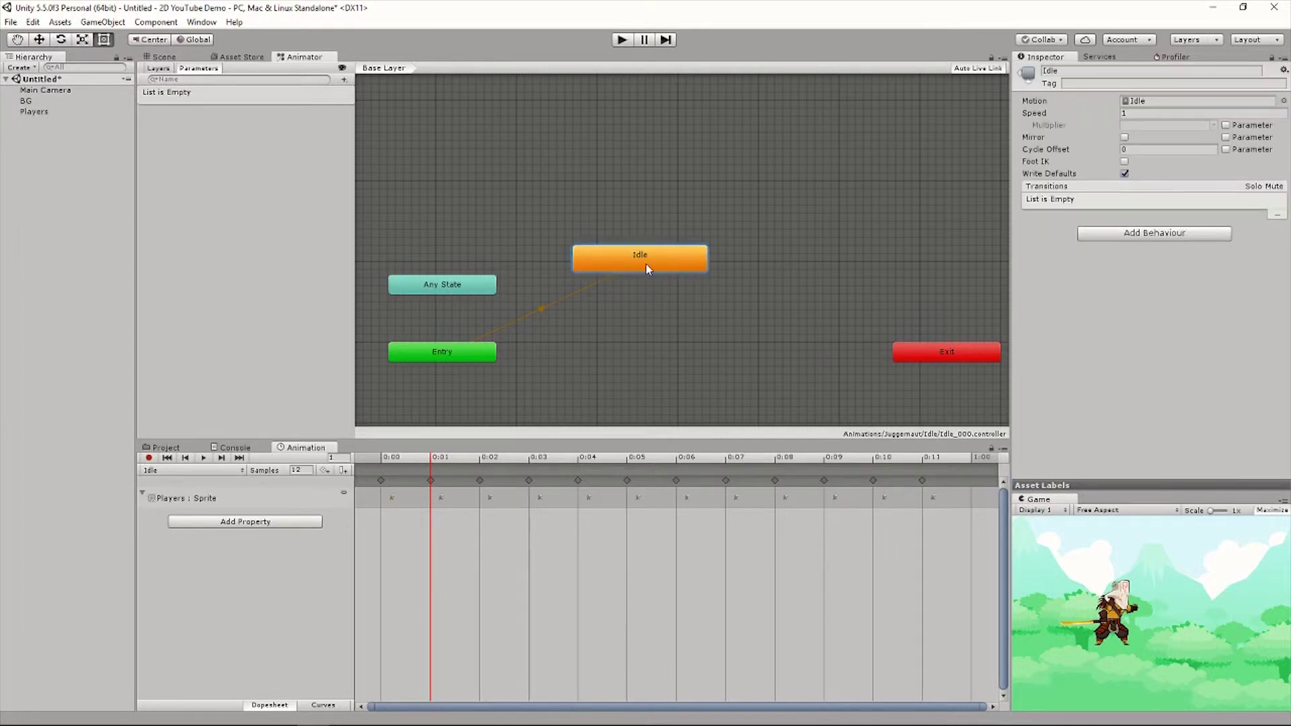
drag(640, 263, 646, 296)
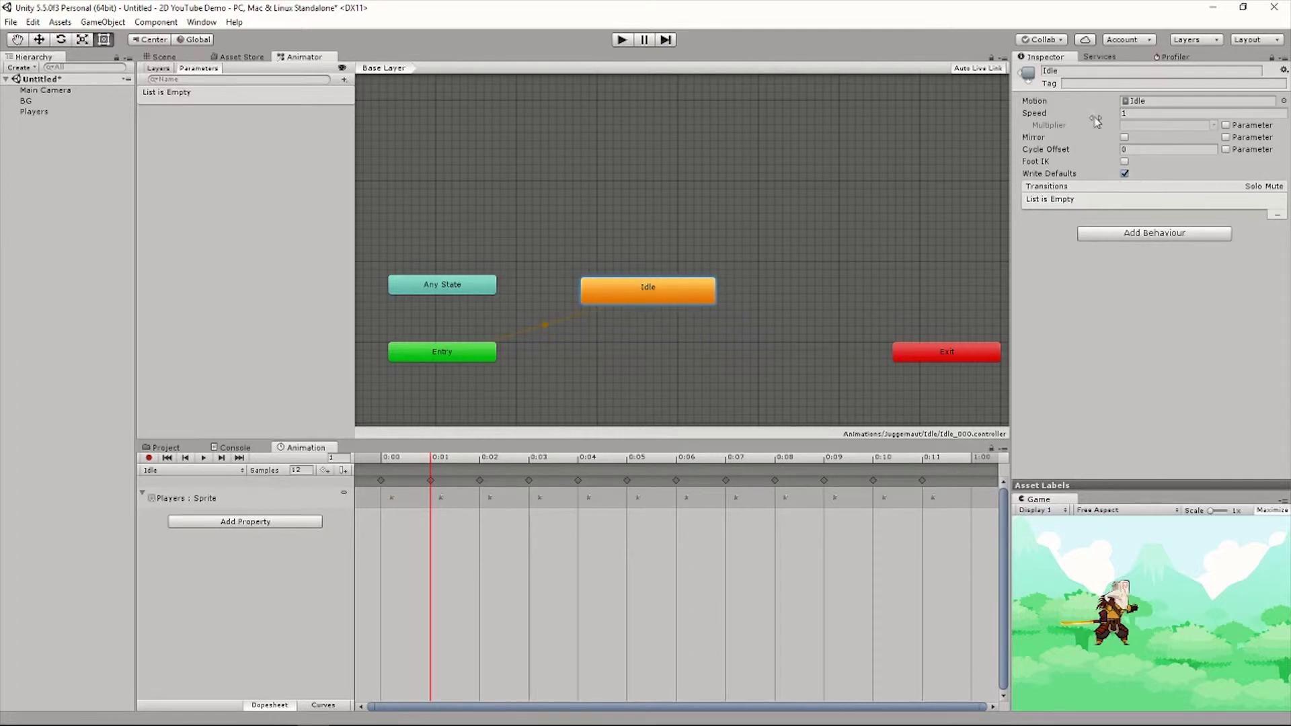
Set the Idle state's speed to 5 and play the game from the Scene view to check the animation.
click(1147, 113)
click(163, 58)
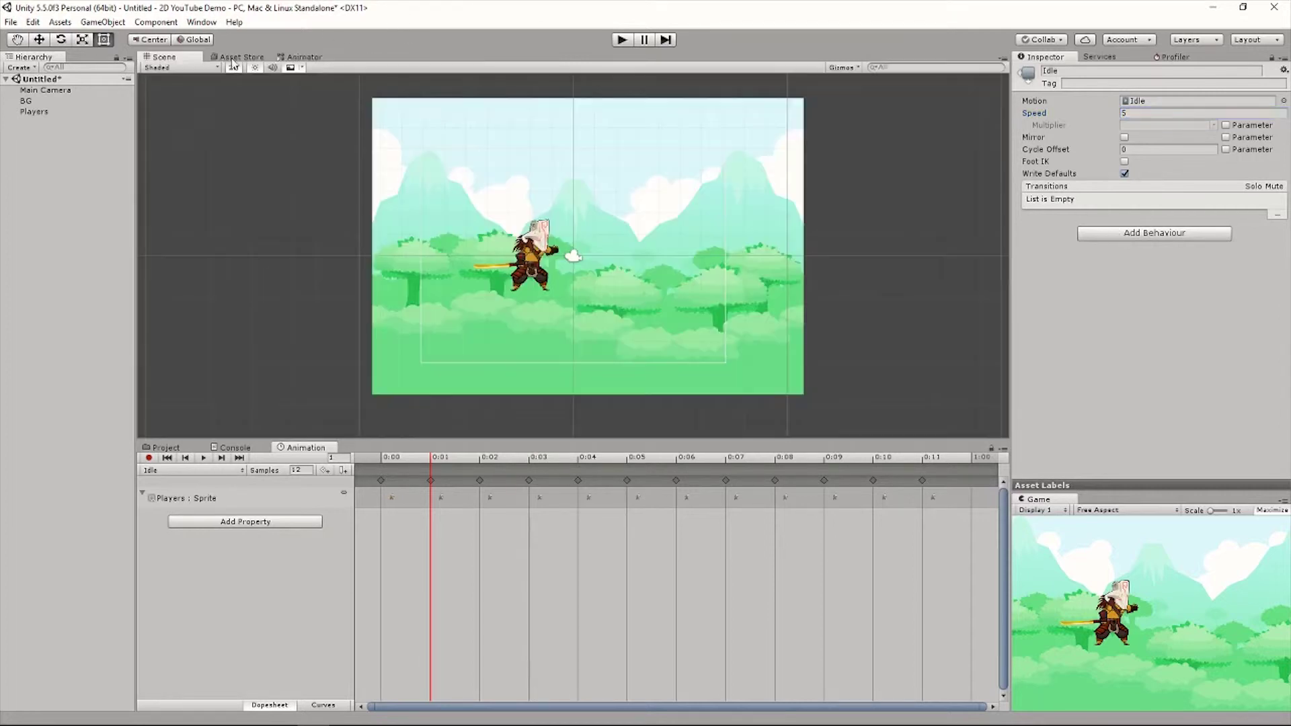
click(622, 40)
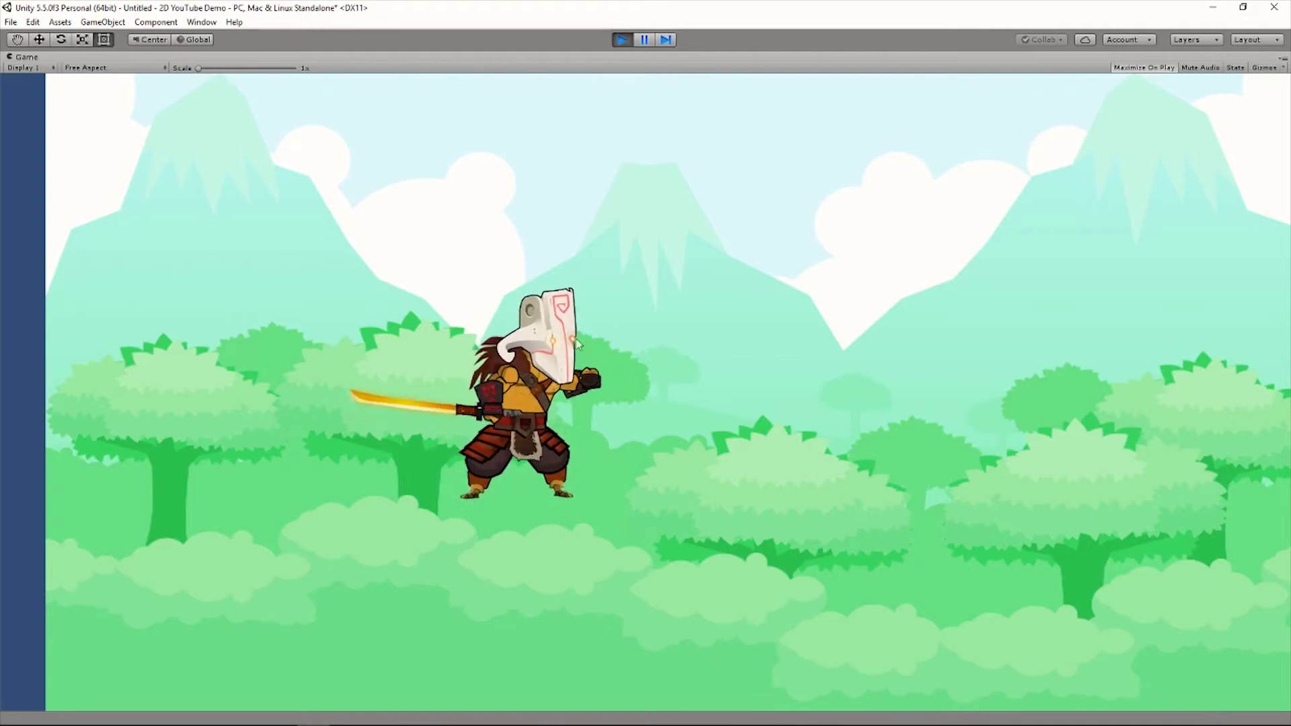
Stop the game and set the Idle state's speed to 1.
click(624, 40)
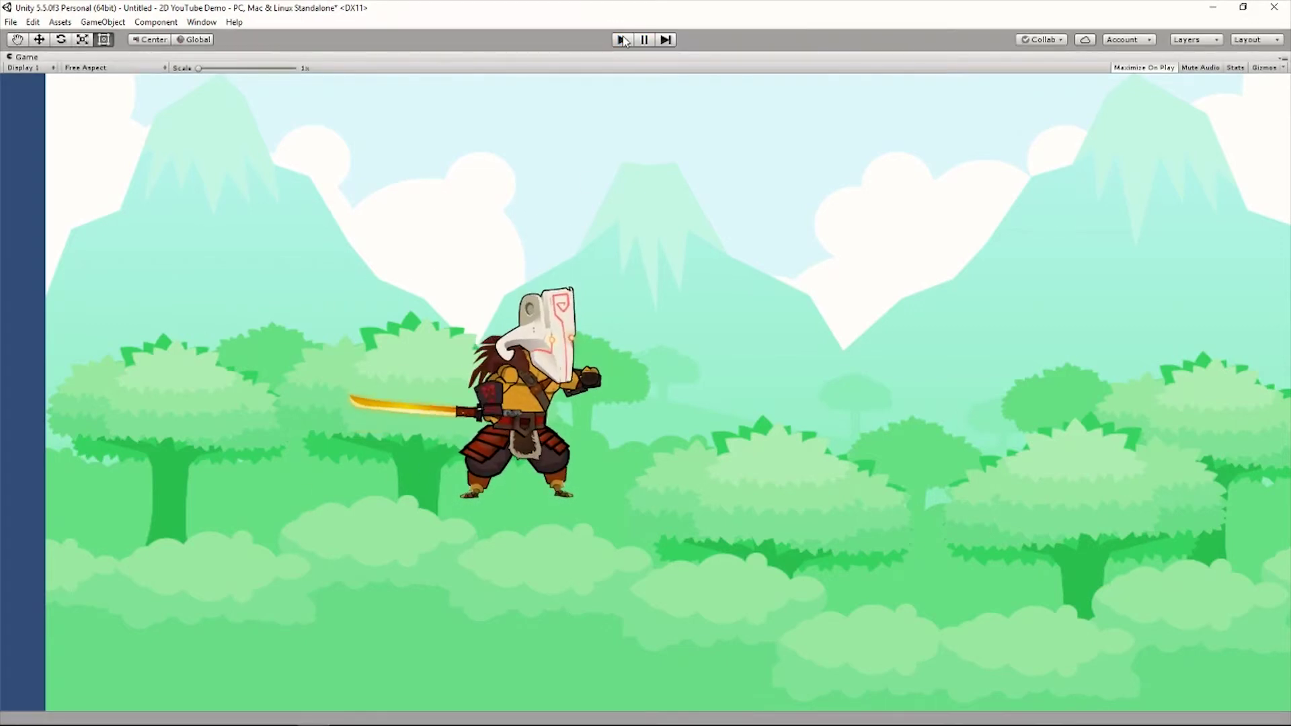
click(1155, 114)
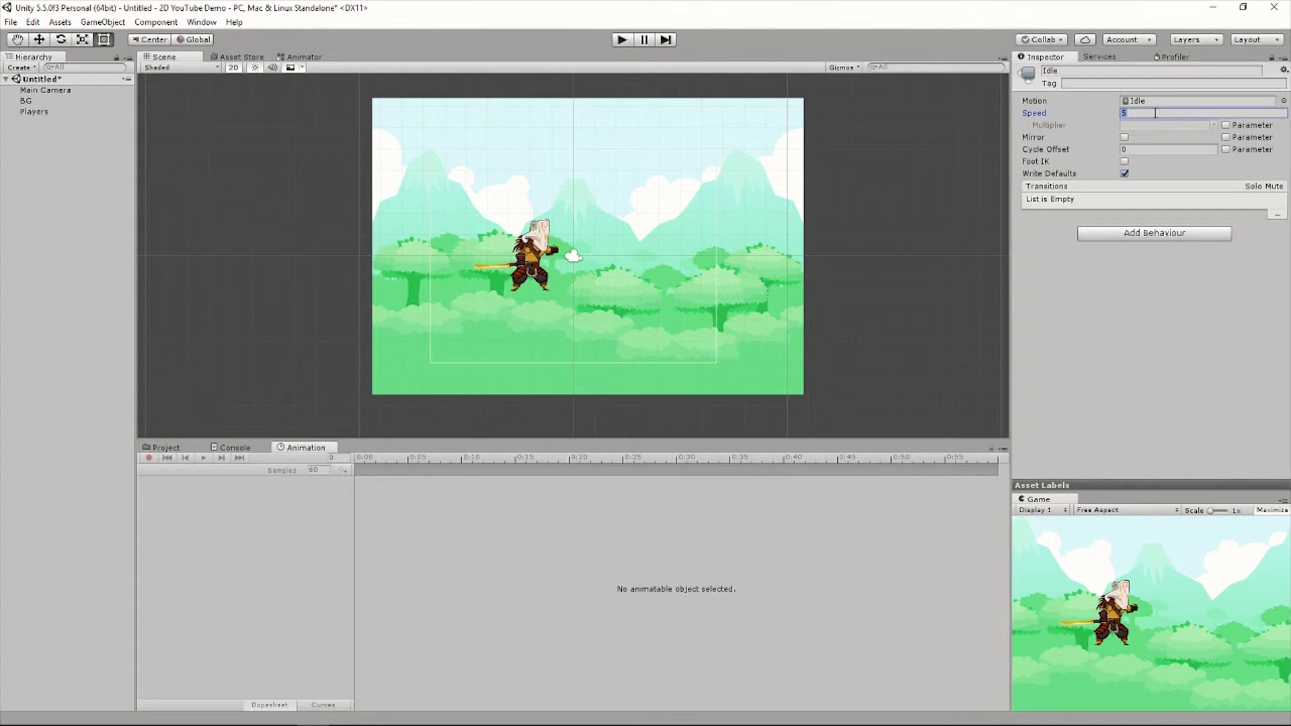
text(1)
Check the Loop Time option of the Idle clip from the Animator graph, and test-play the game from the Scene view.
click(301, 57)
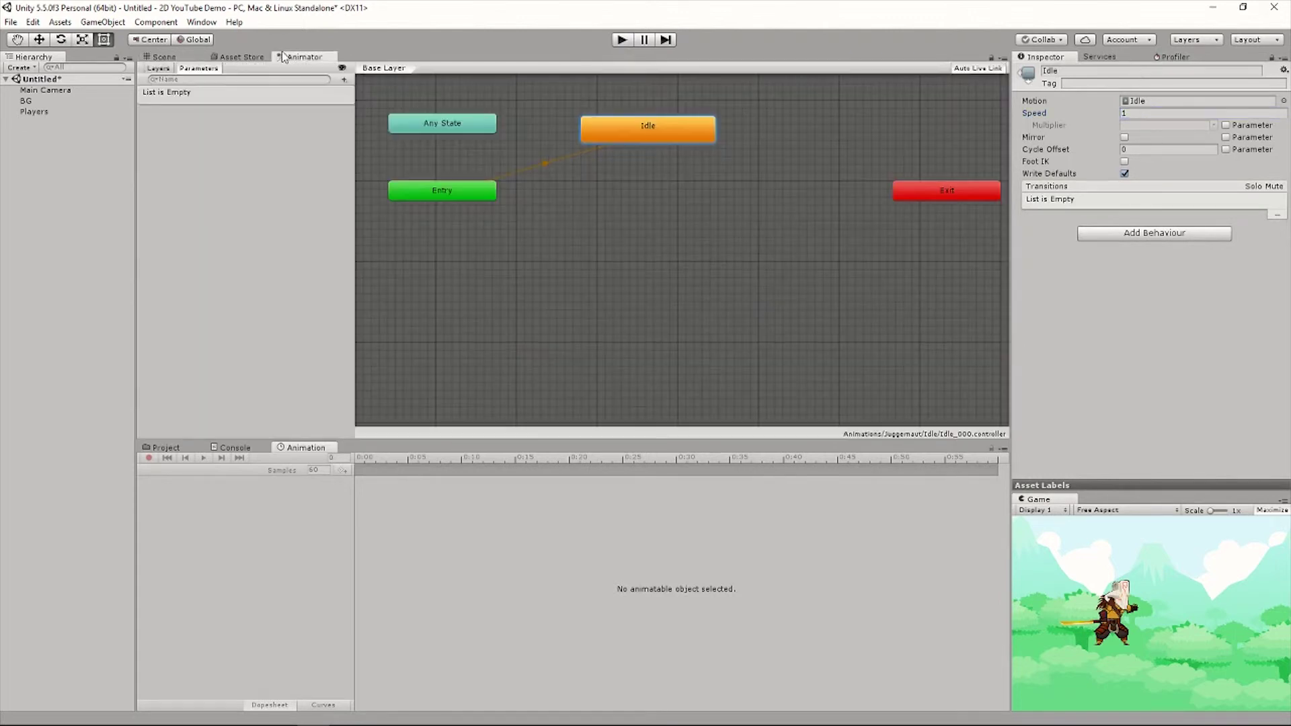
double_click(640, 134)
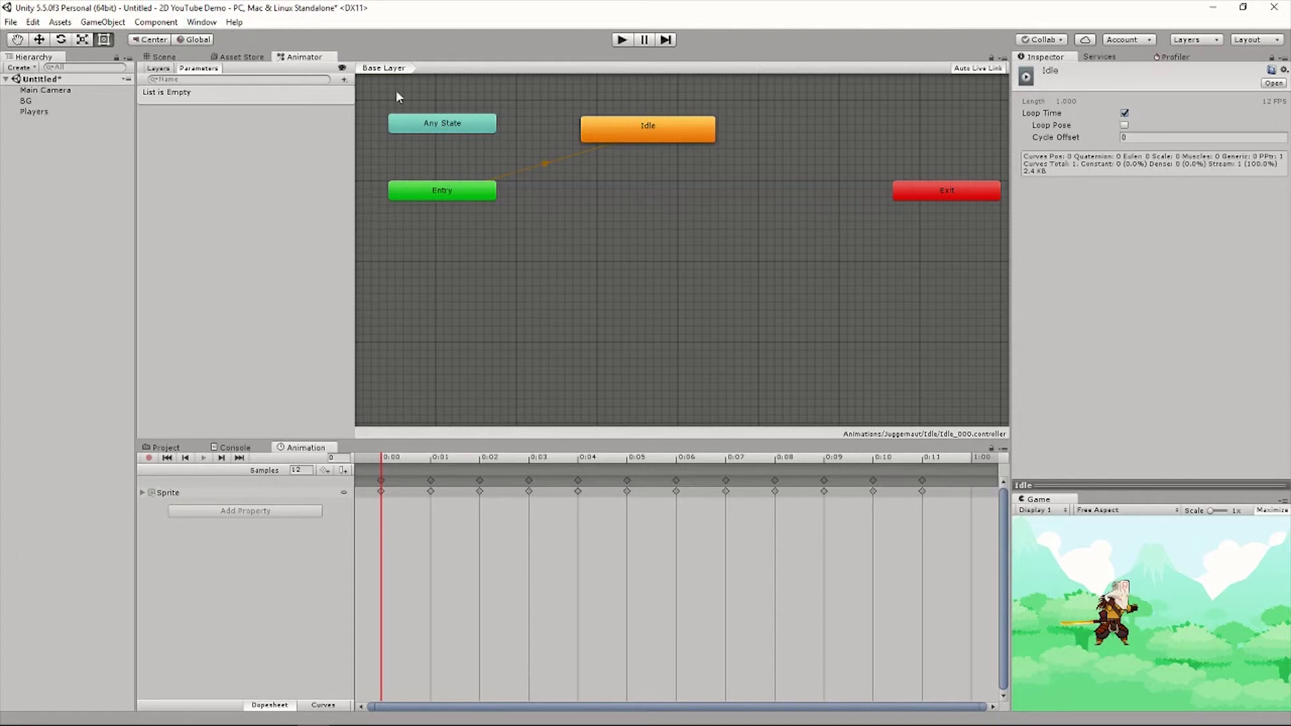
click(545, 181)
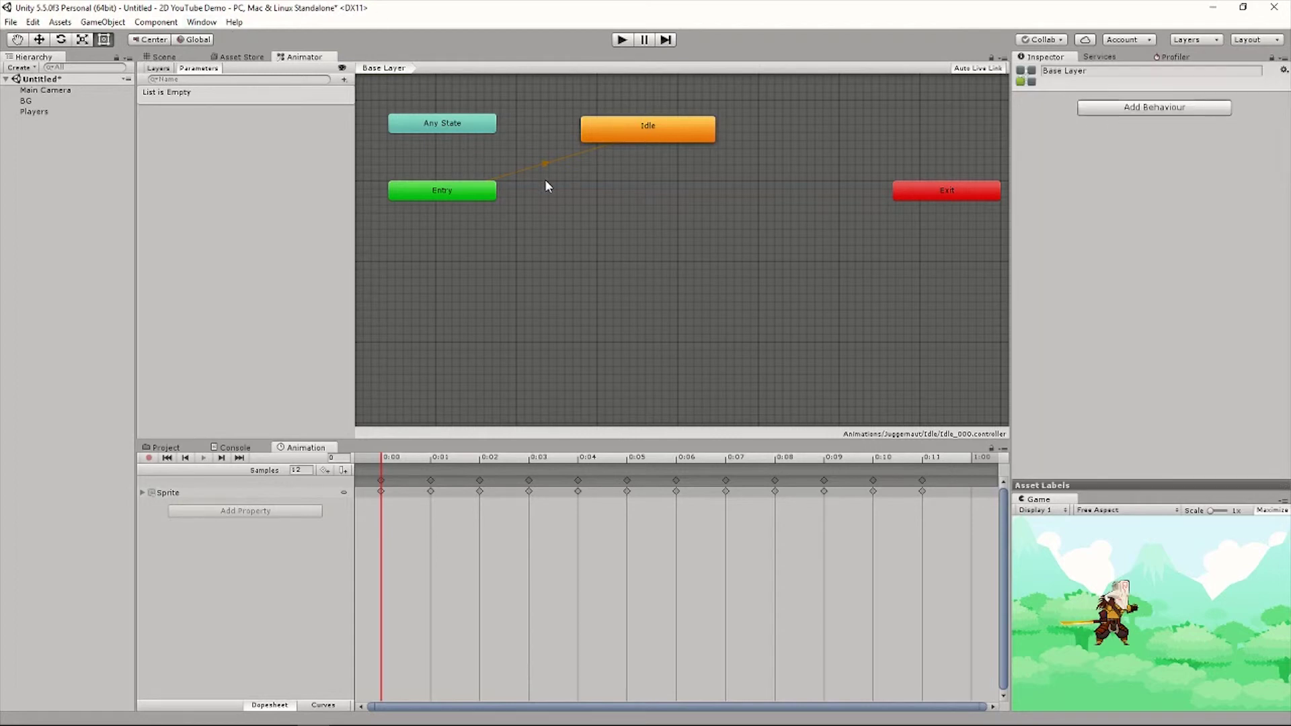
click(173, 58)
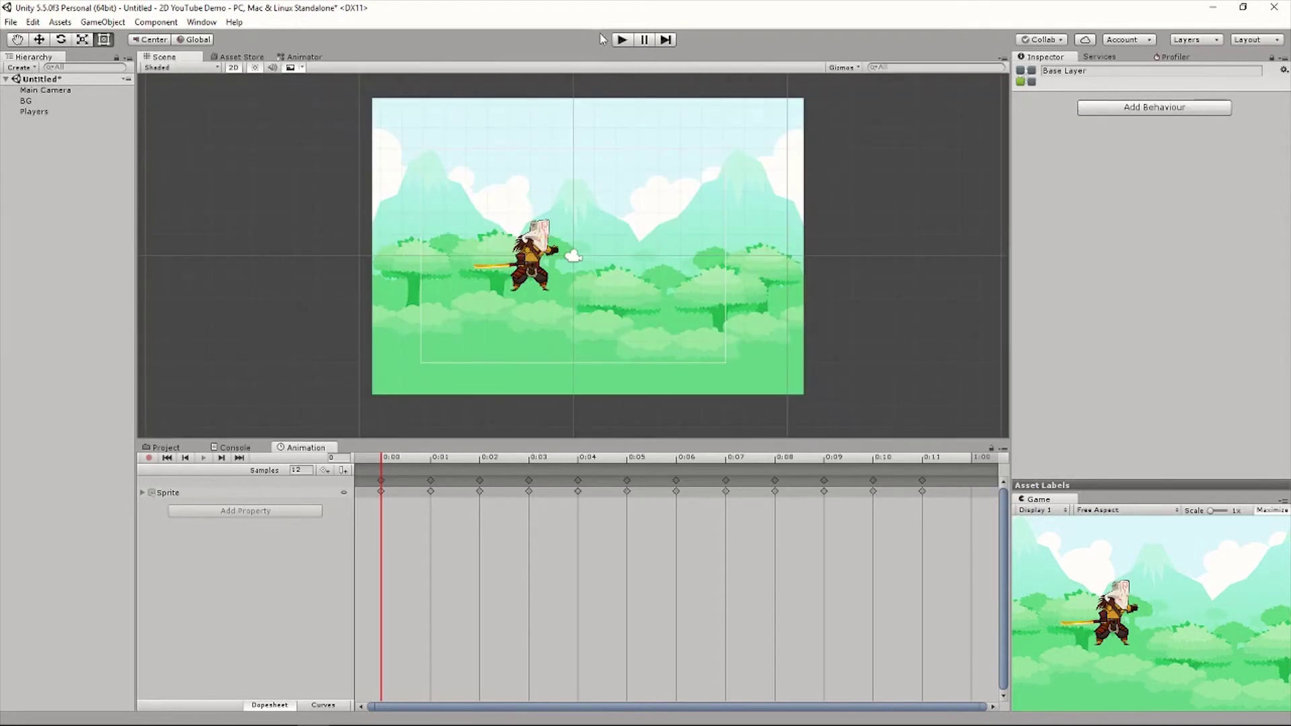
click(622, 41)
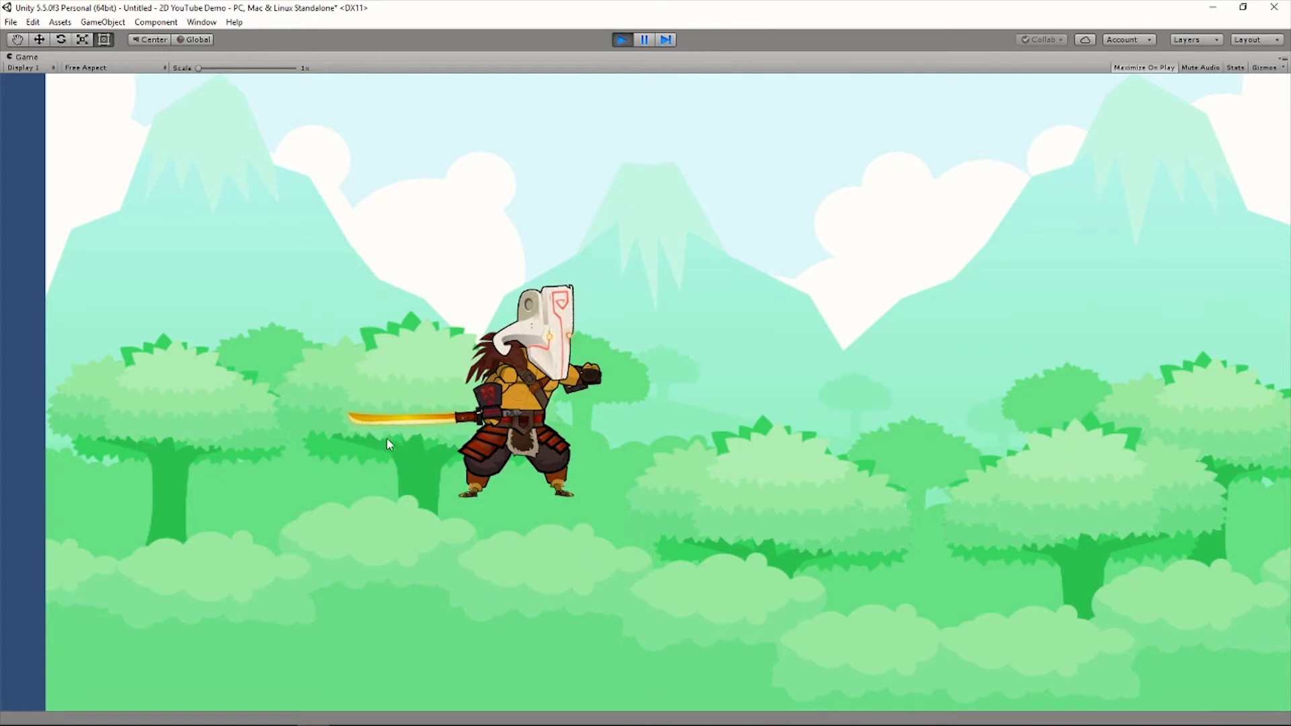
click(621, 41)
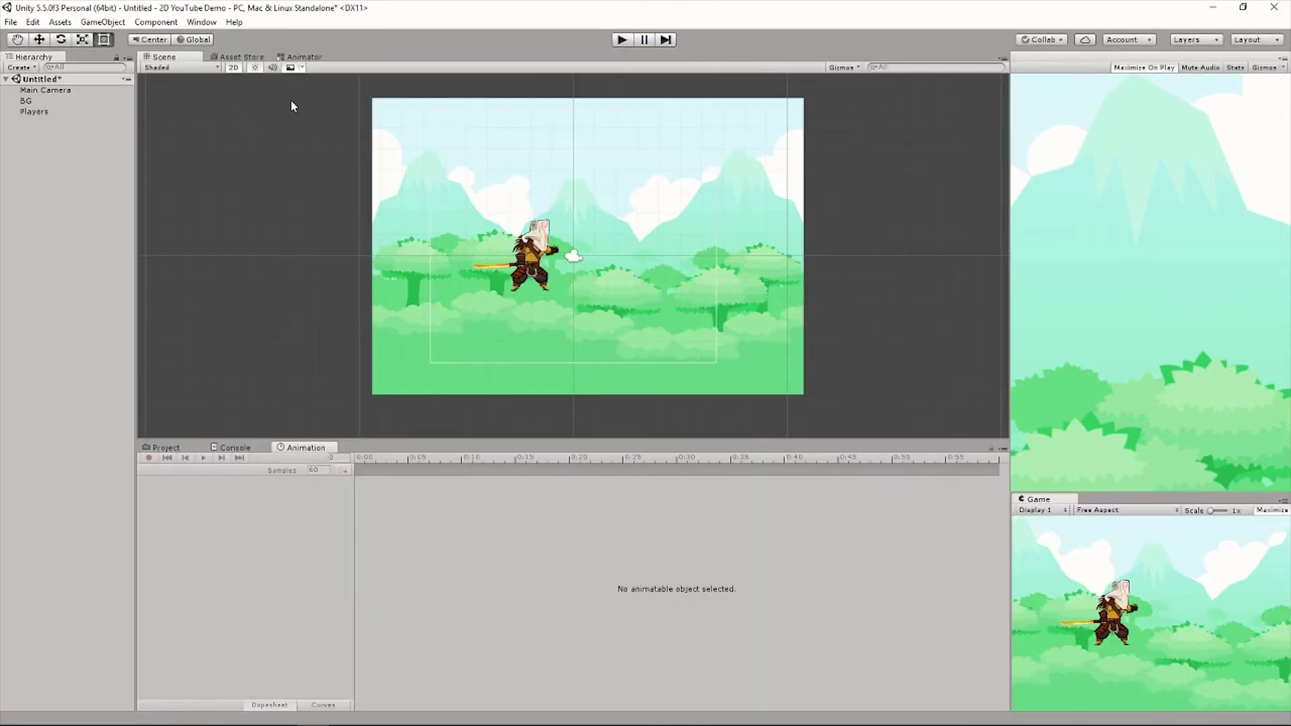
Enable Loop Time for the Idle clip and briefly play the game from the Scene view to check the looping.
click(296, 56)
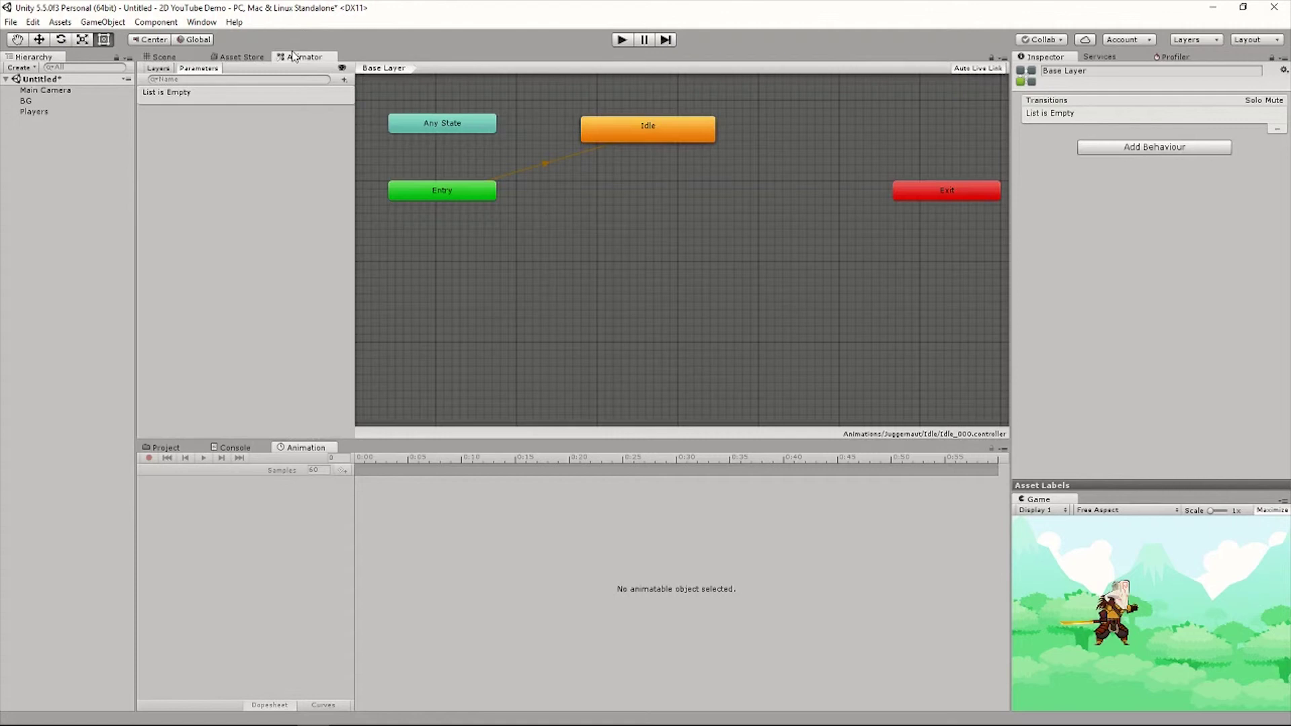
double_click(689, 129)
click(1124, 113)
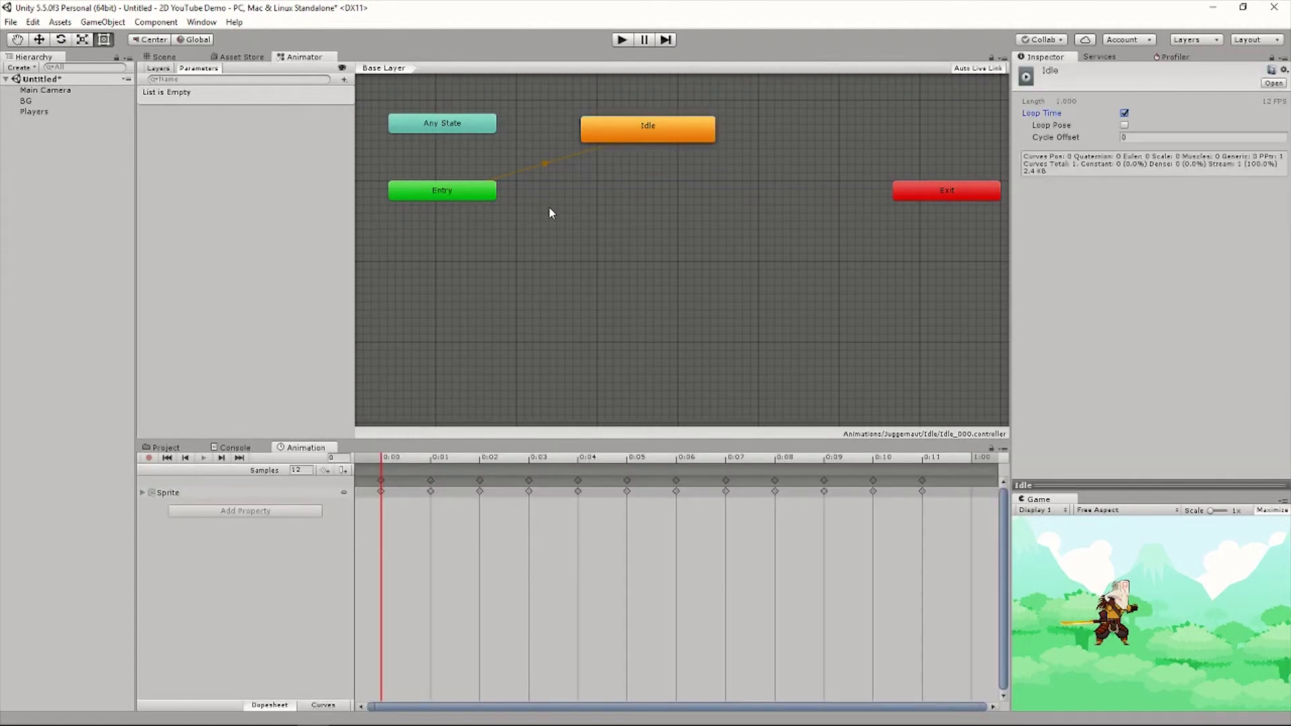
click(549, 207)
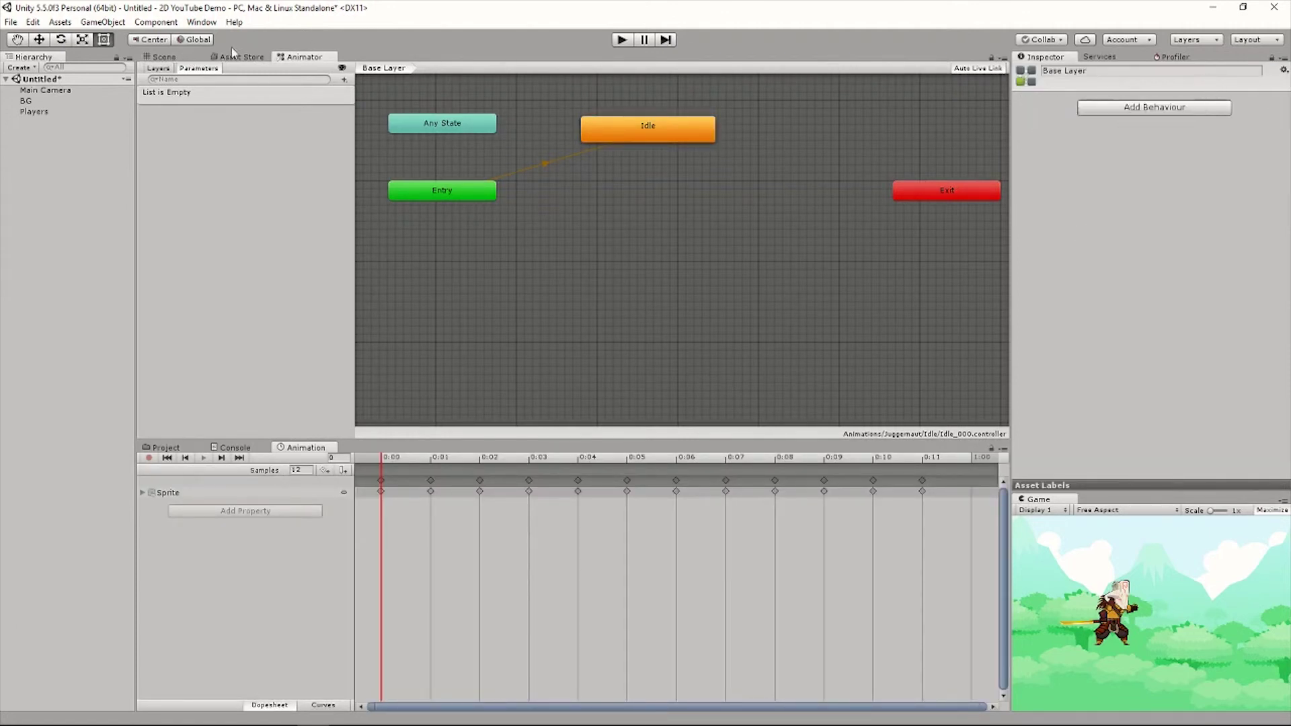
click(162, 58)
click(623, 39)
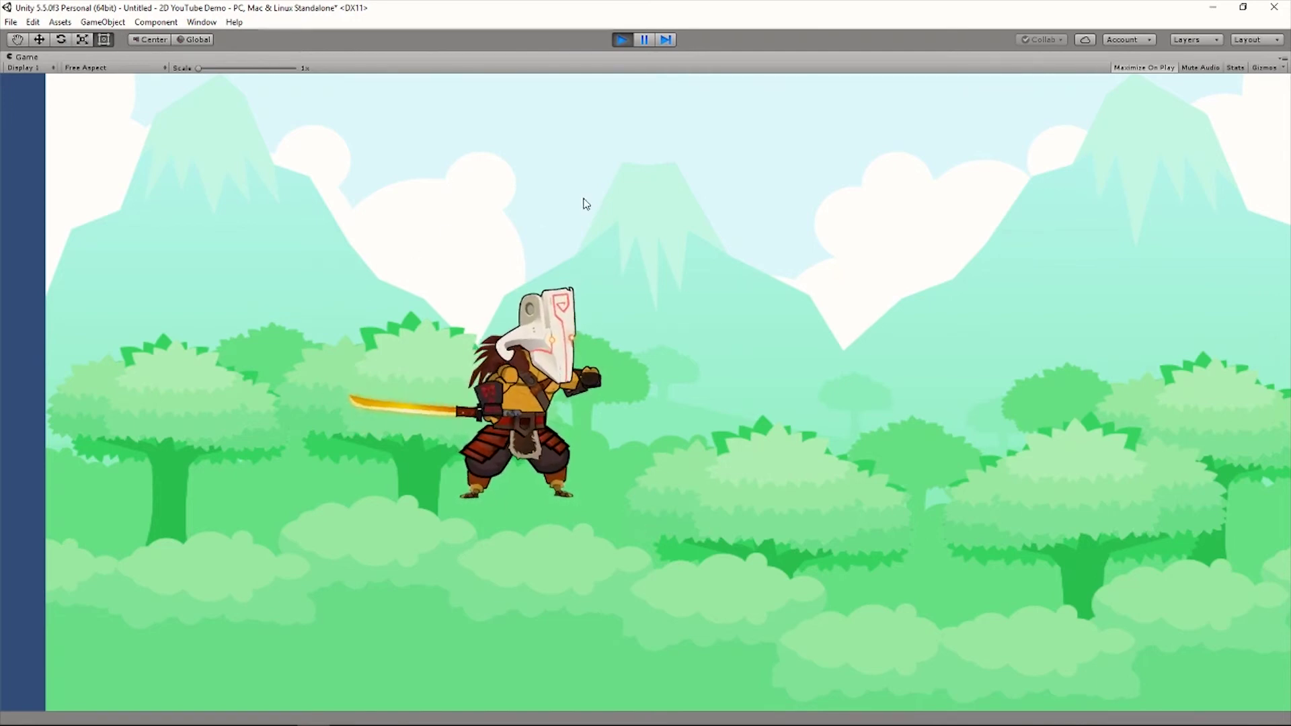
click(623, 39)
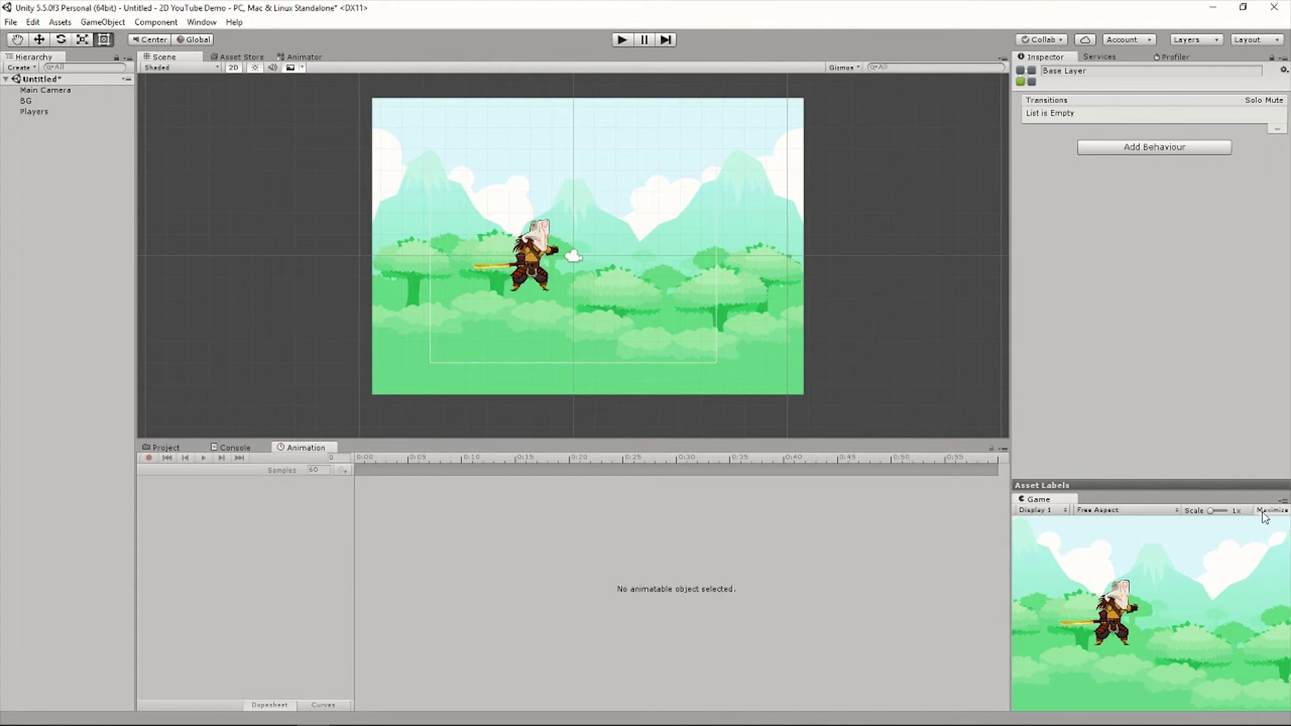
Run the game unmaximized with the Animator graph showing and reposition the Idle state to a height between Any State and Entry.
click(622, 41)
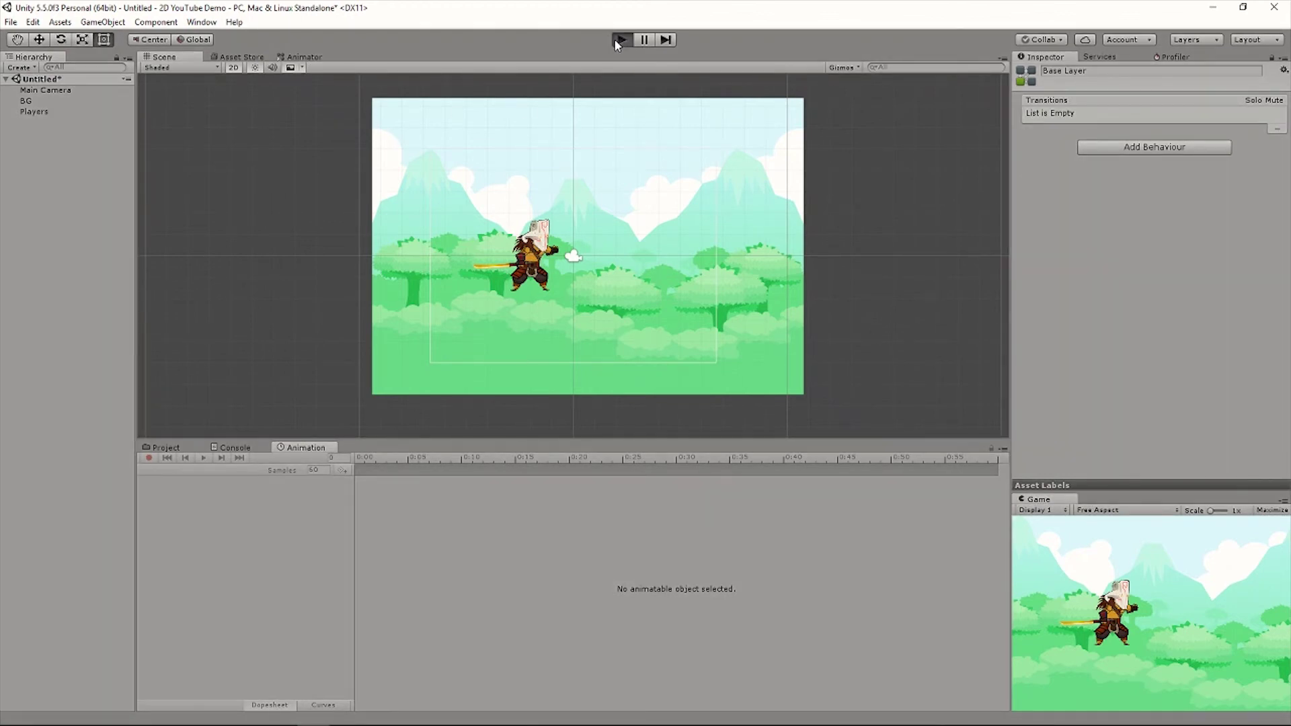
click(300, 56)
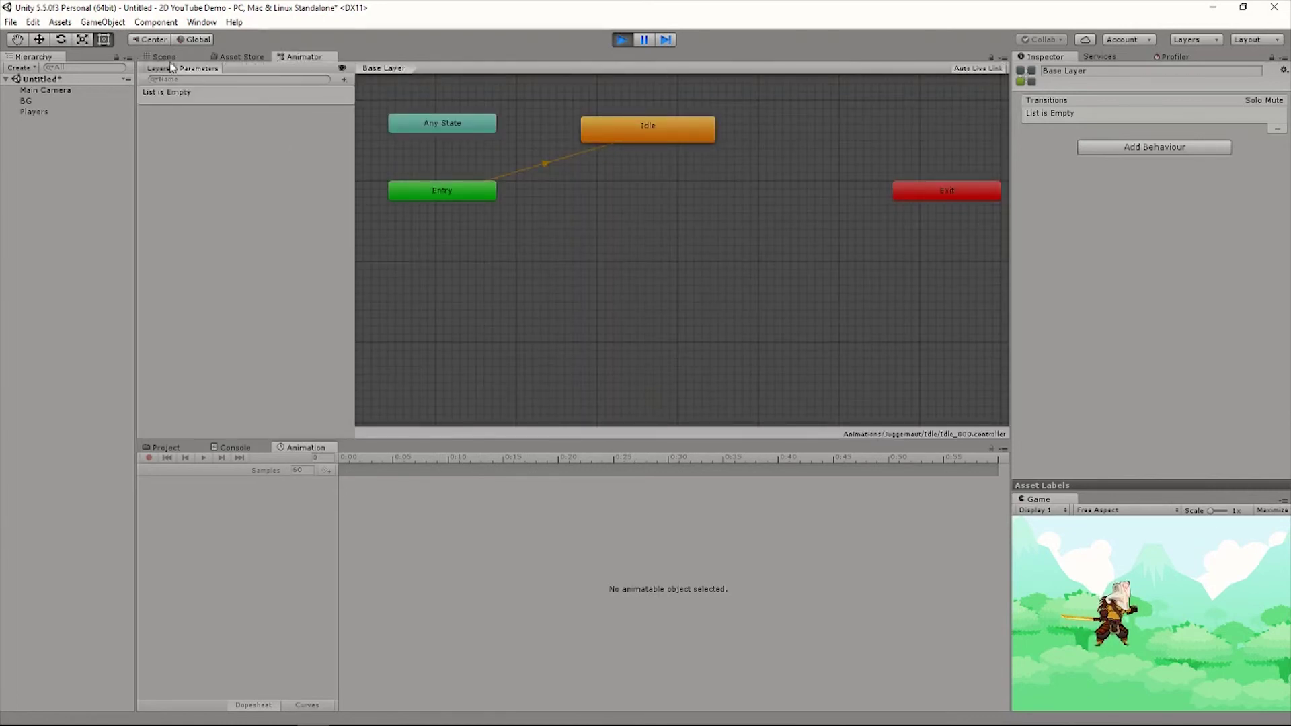
click(622, 134)
drag(623, 133, 618, 217)
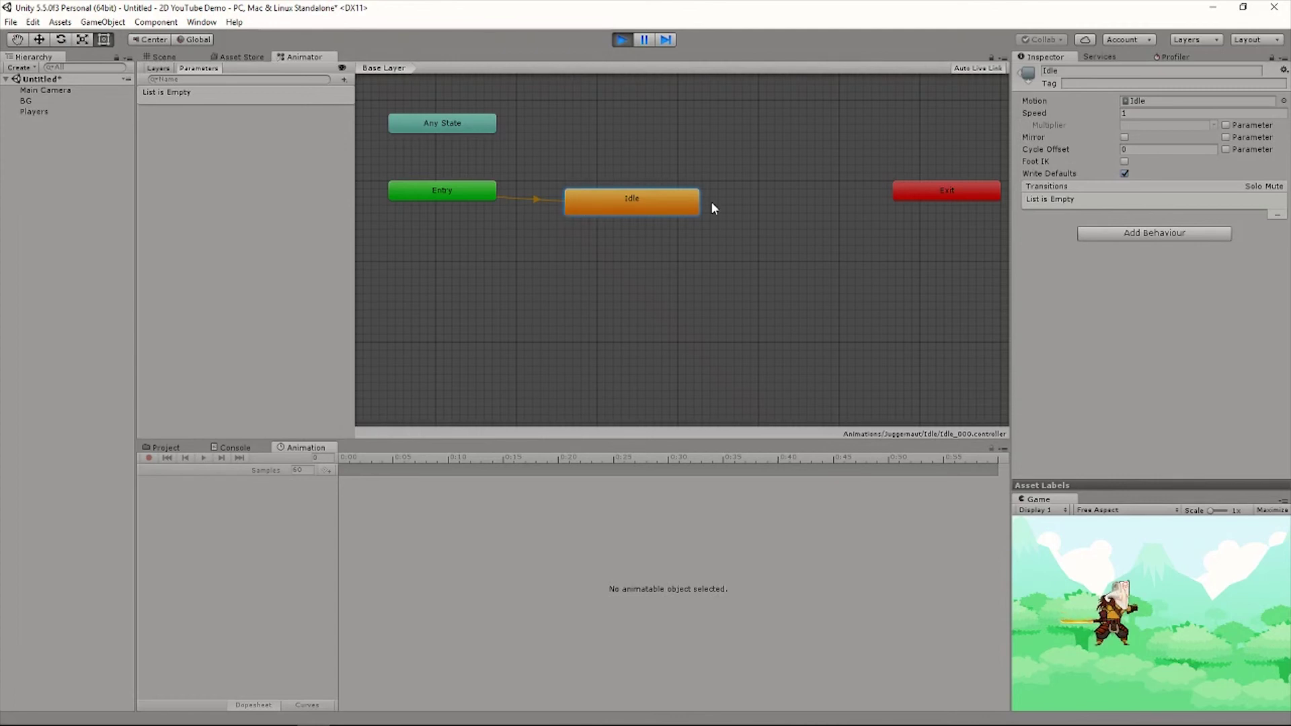
drag(648, 204, 688, 155)
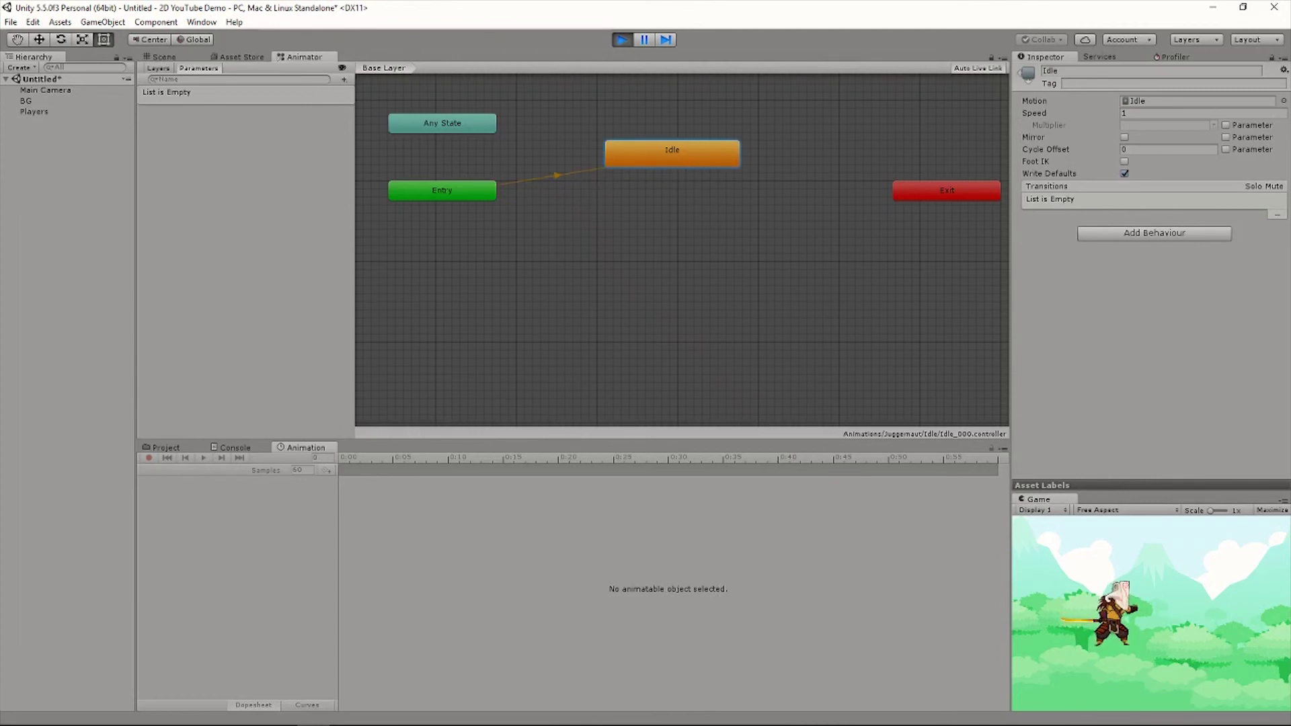
Select Players to watch the Idle state's progress in the graph, and preview its Idle clip on the timeline.
click(33, 111)
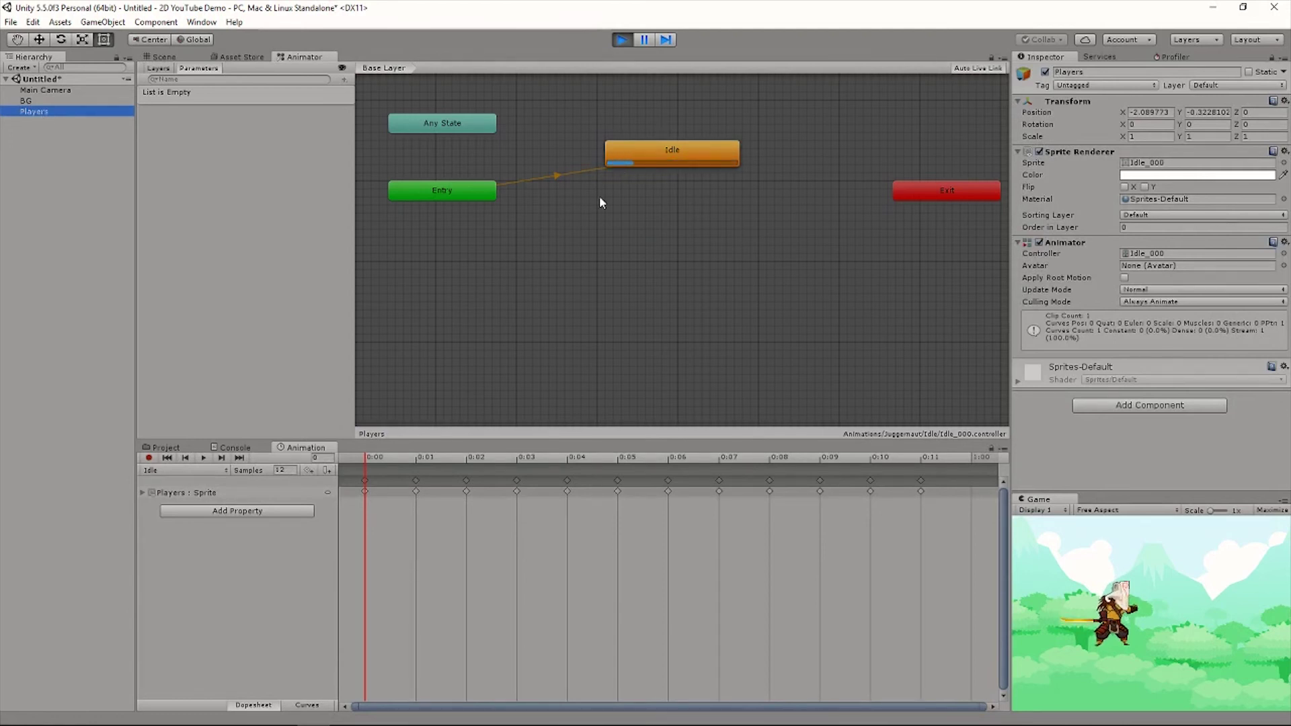
click(204, 457)
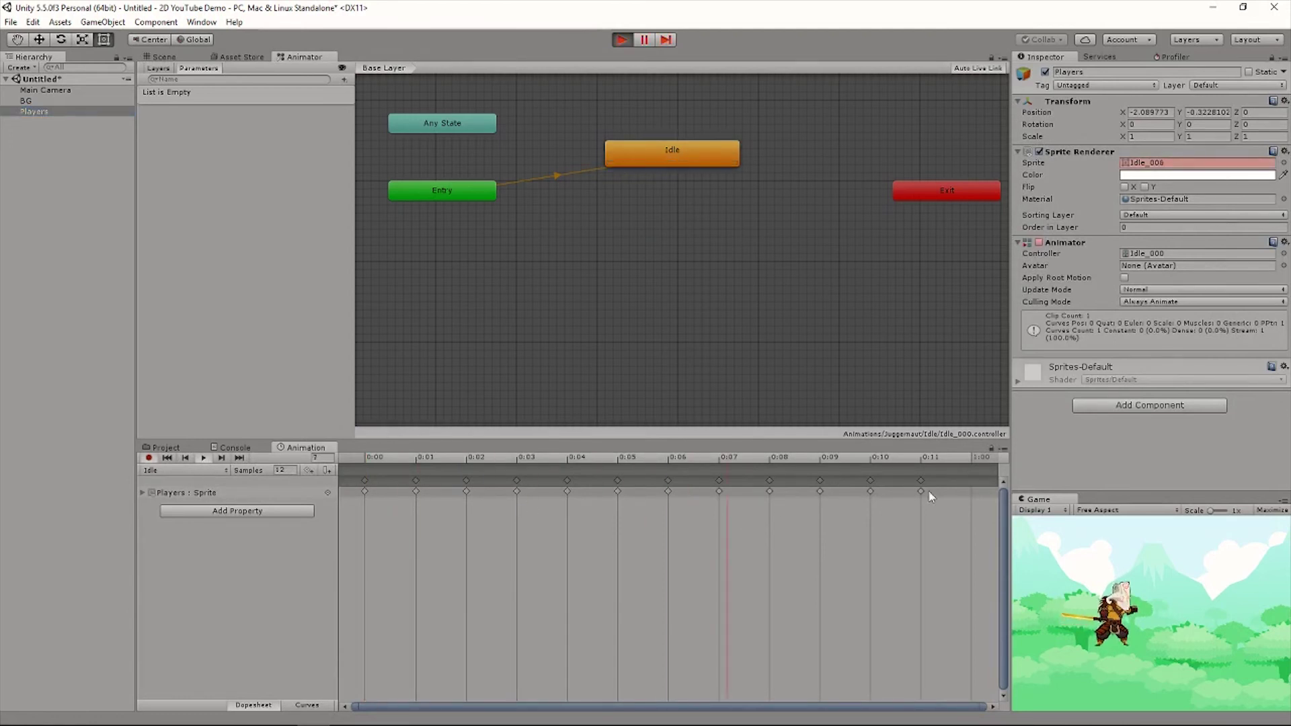
click(205, 457)
Turn off Loop Time for the Idle clip while the game runs, and stop the game to return to the Scene view.
click(681, 155)
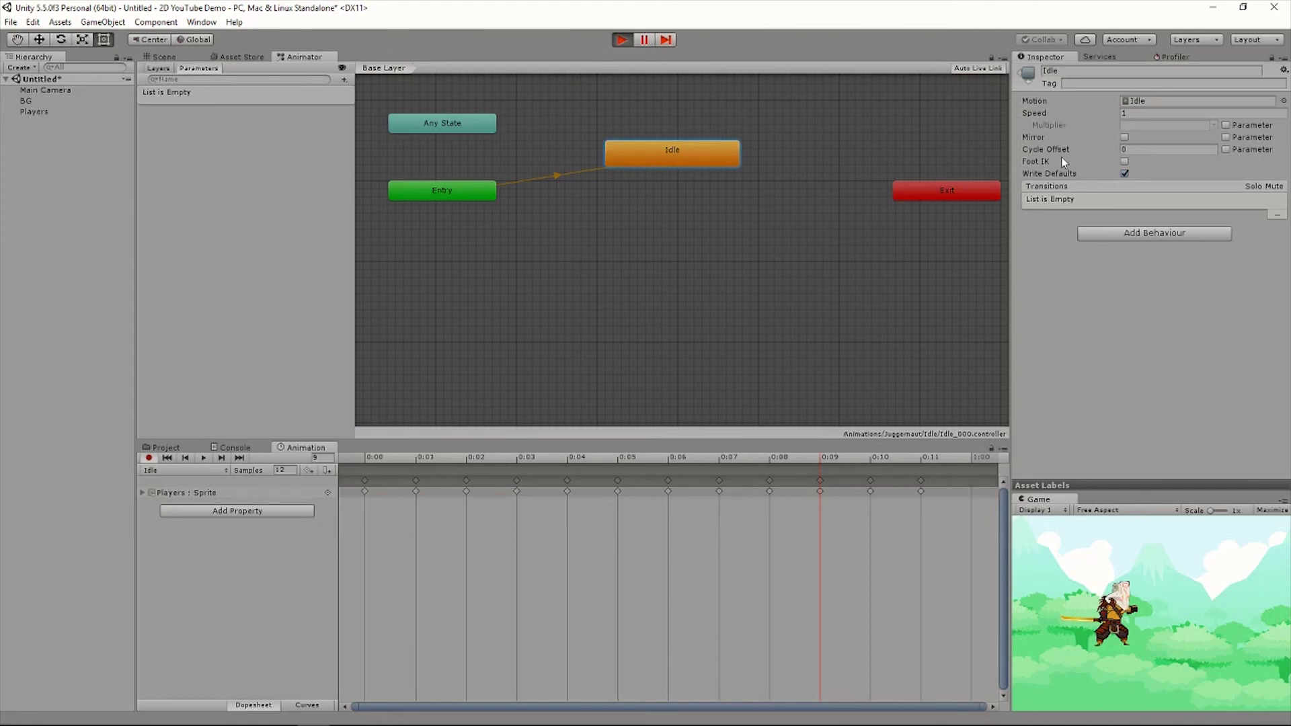
double_click(634, 152)
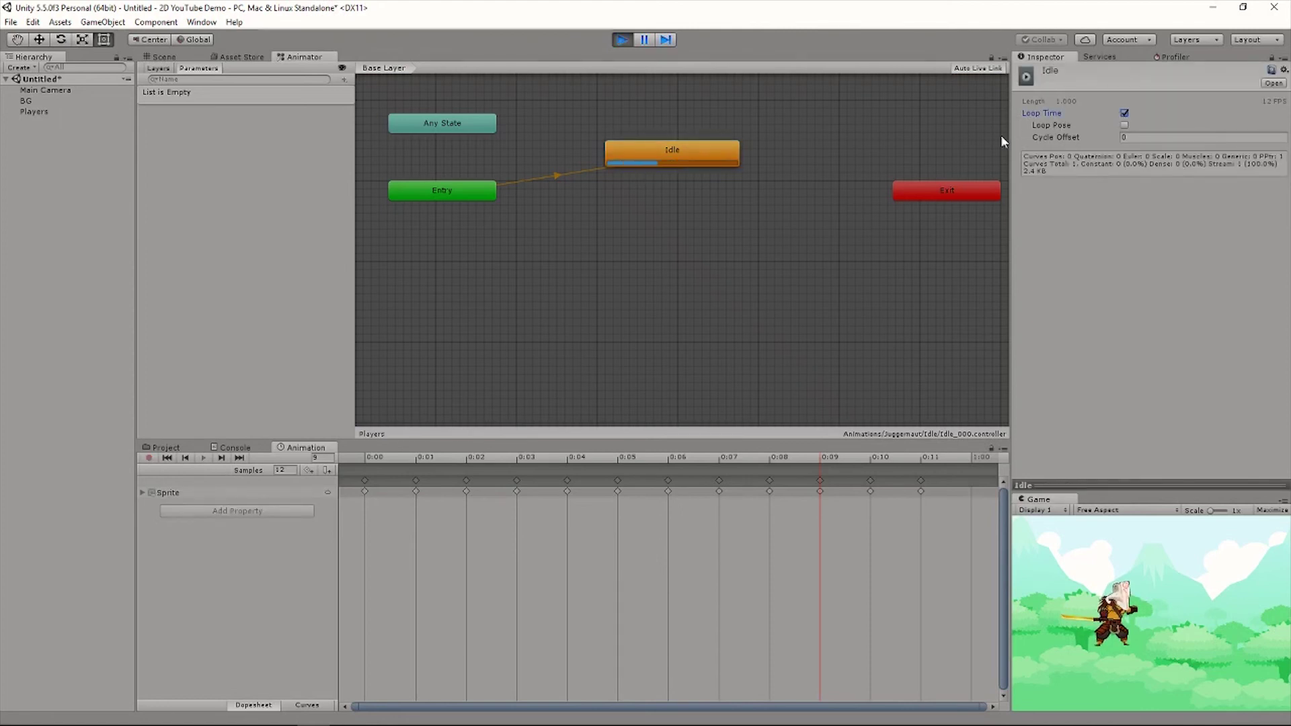
click(1124, 113)
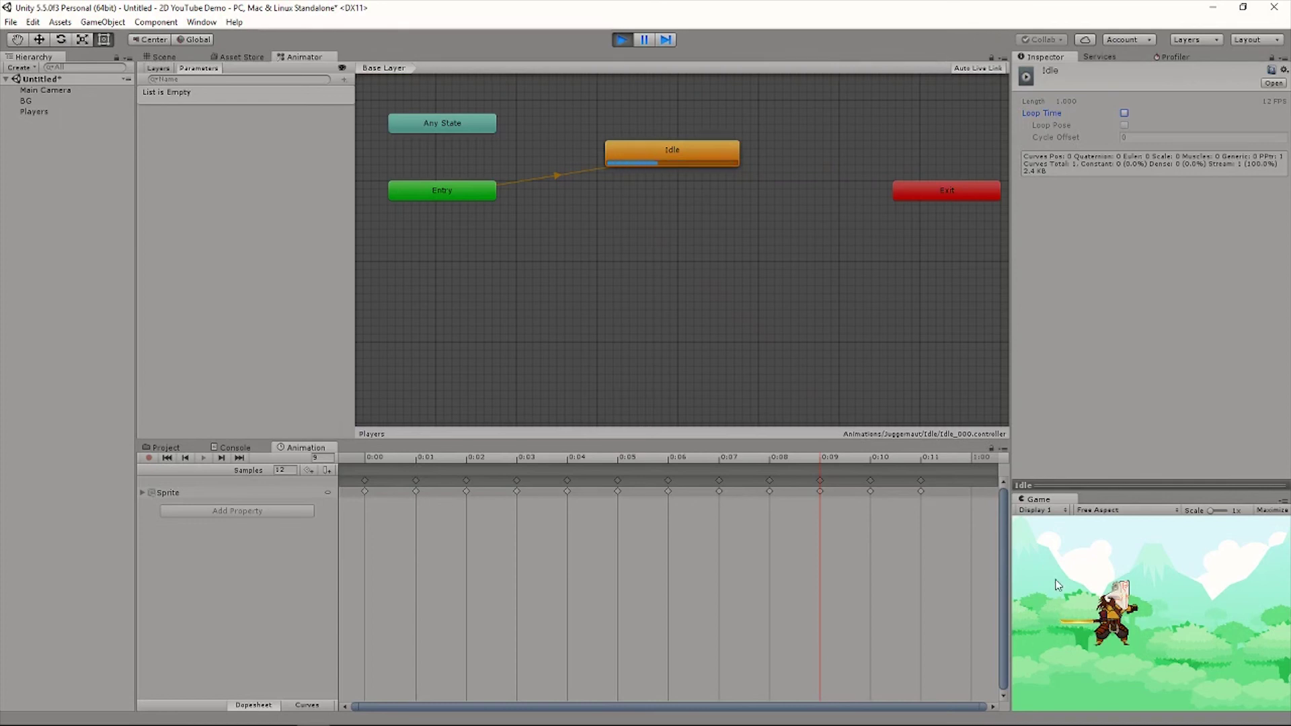
click(622, 41)
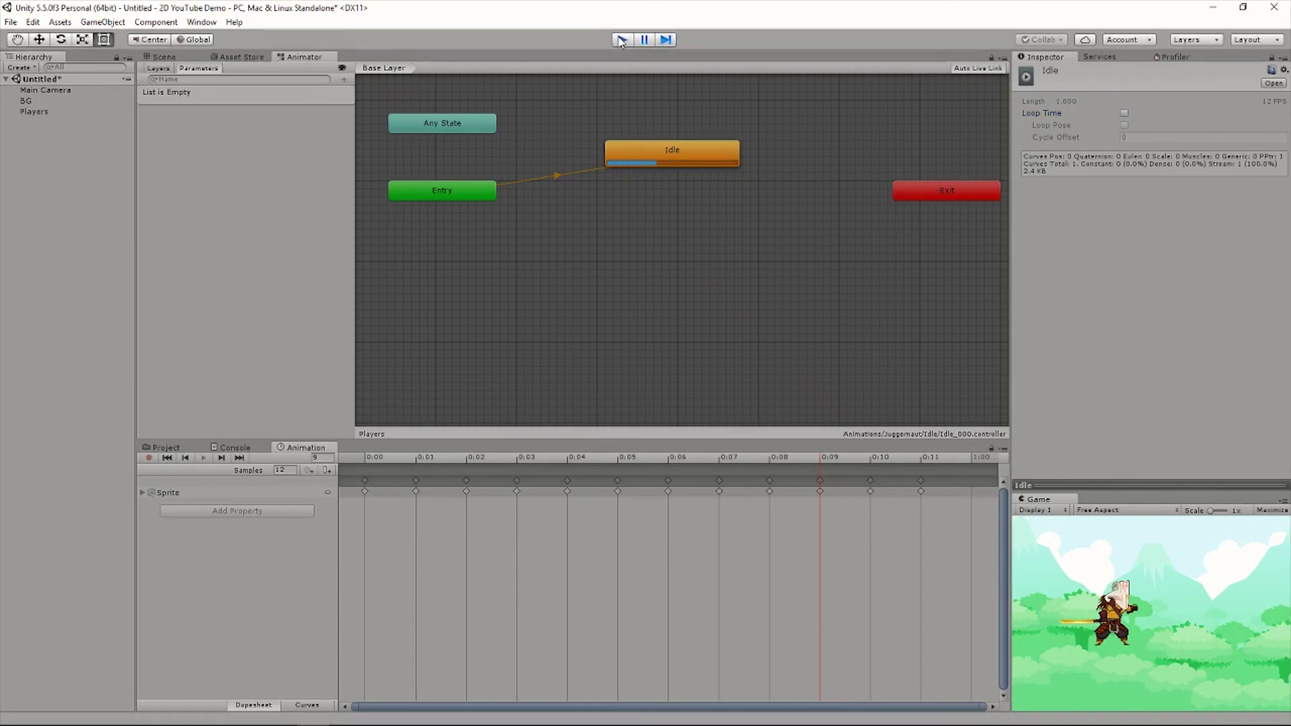
click(164, 57)
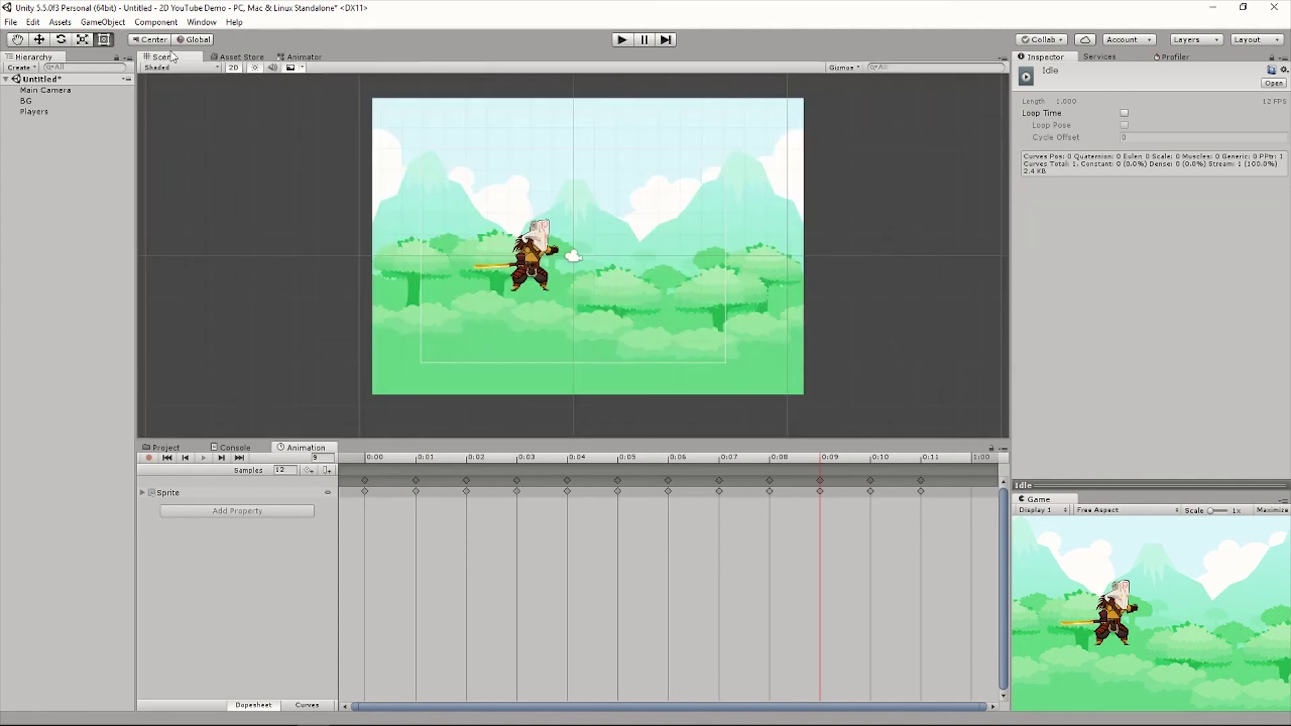
scroll(469, 239, up, 2)
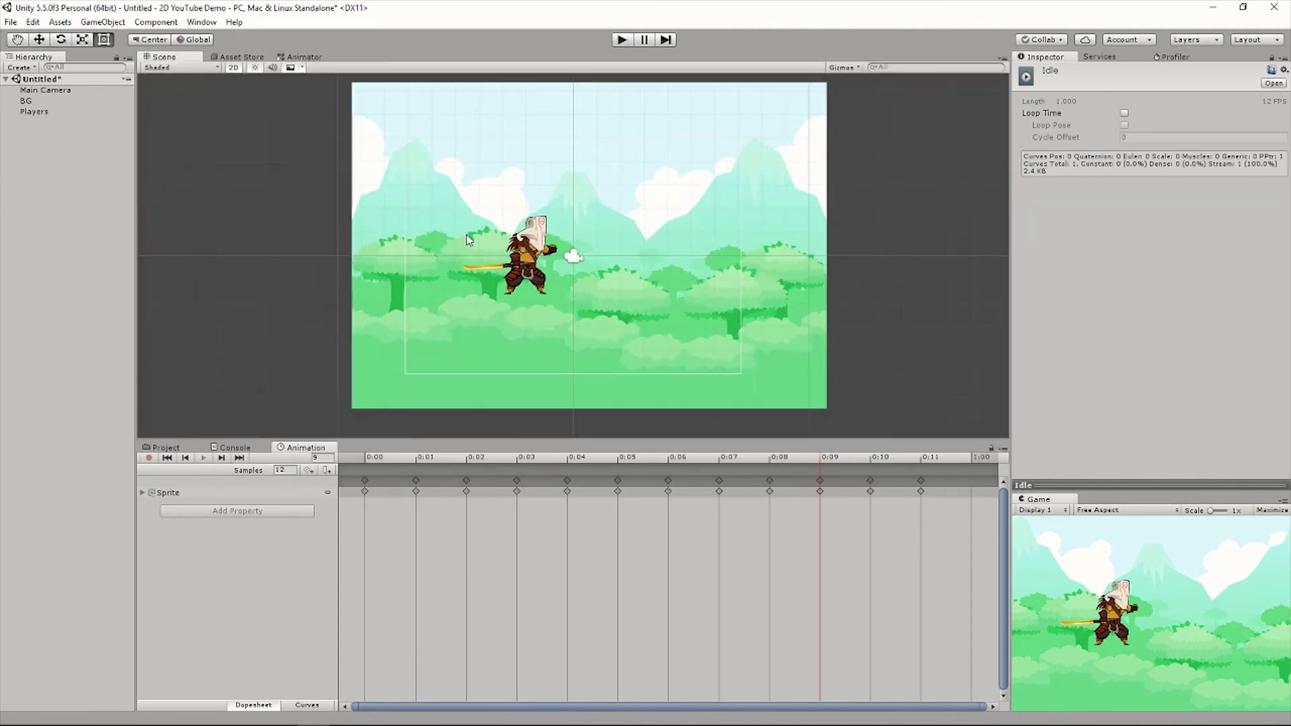
scroll(464, 249, up, 3)
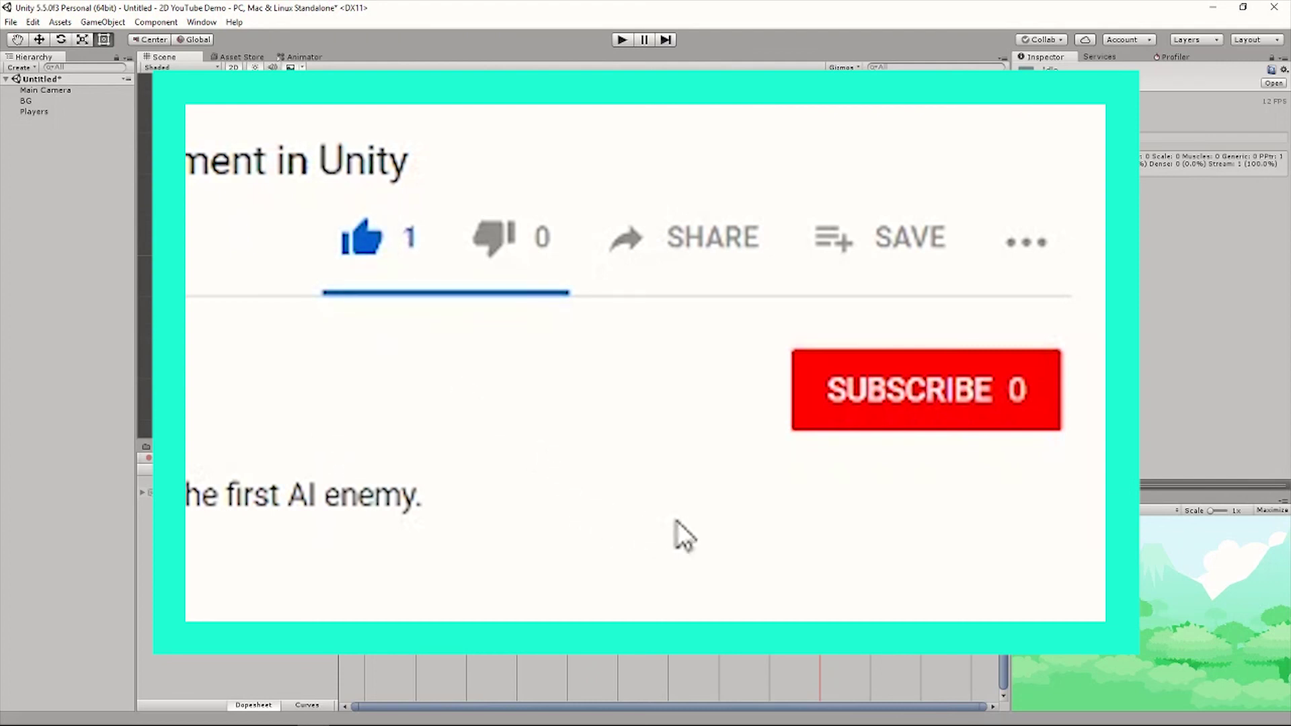
scroll(481, 256, down, 3)
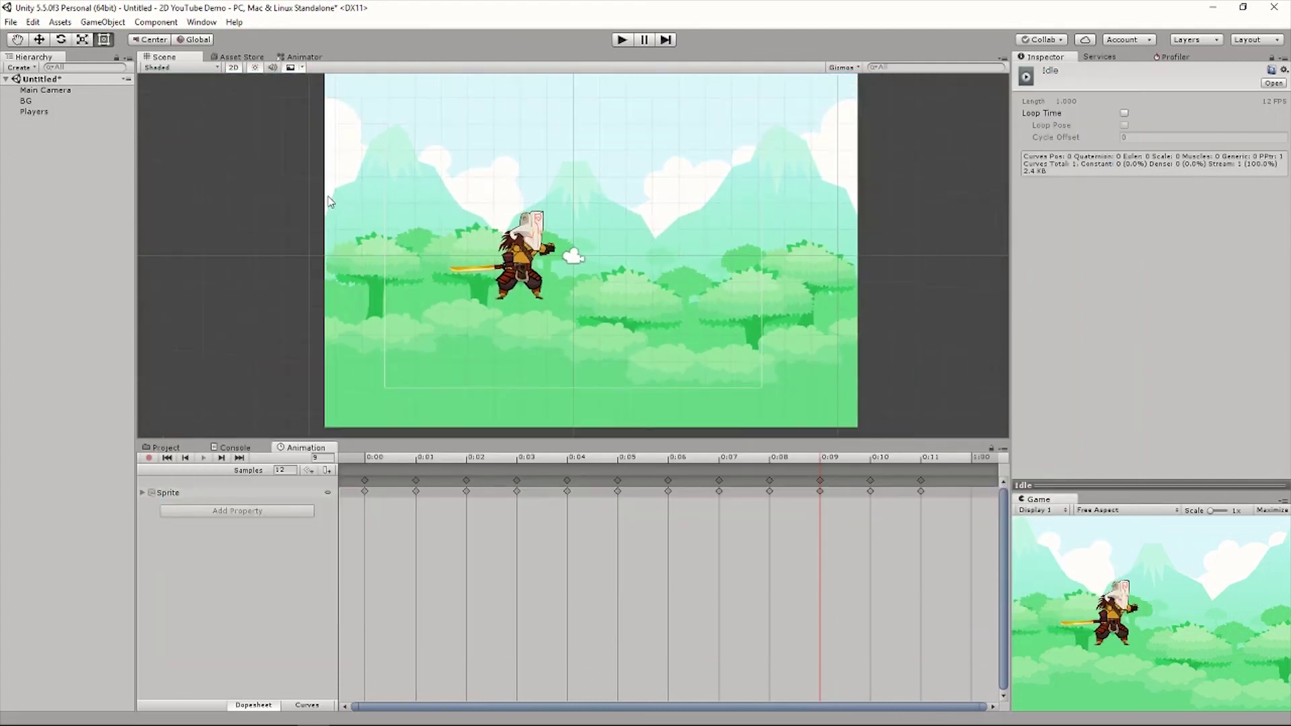